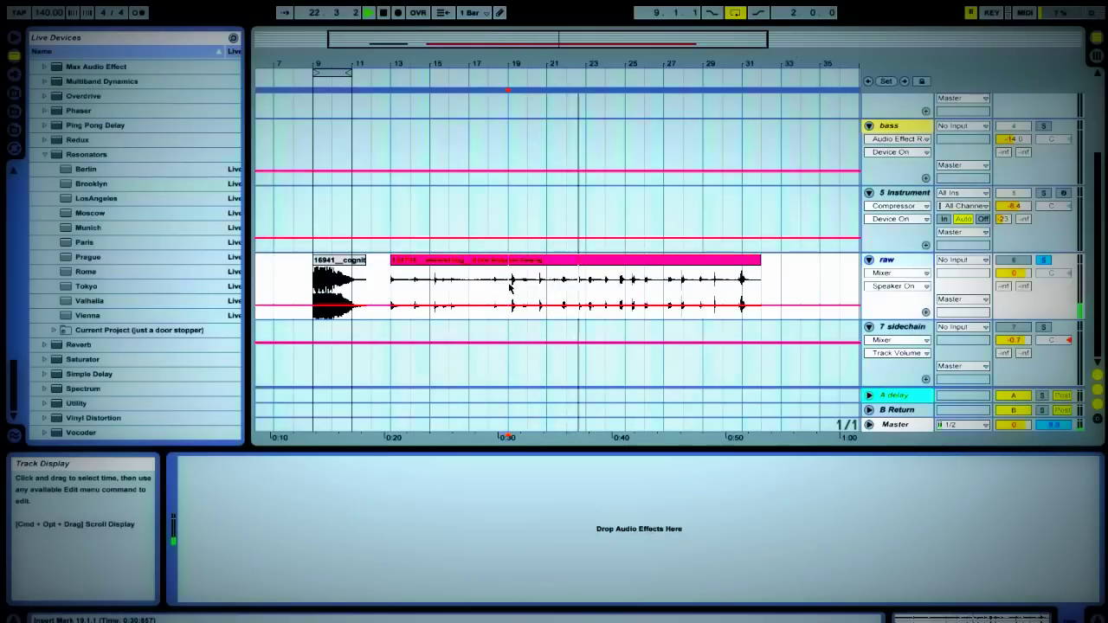
# Step: Audition the two door-stopper recordings on the raw track by playing them from several positions
pyautogui.press('space')
pyautogui.press('space')
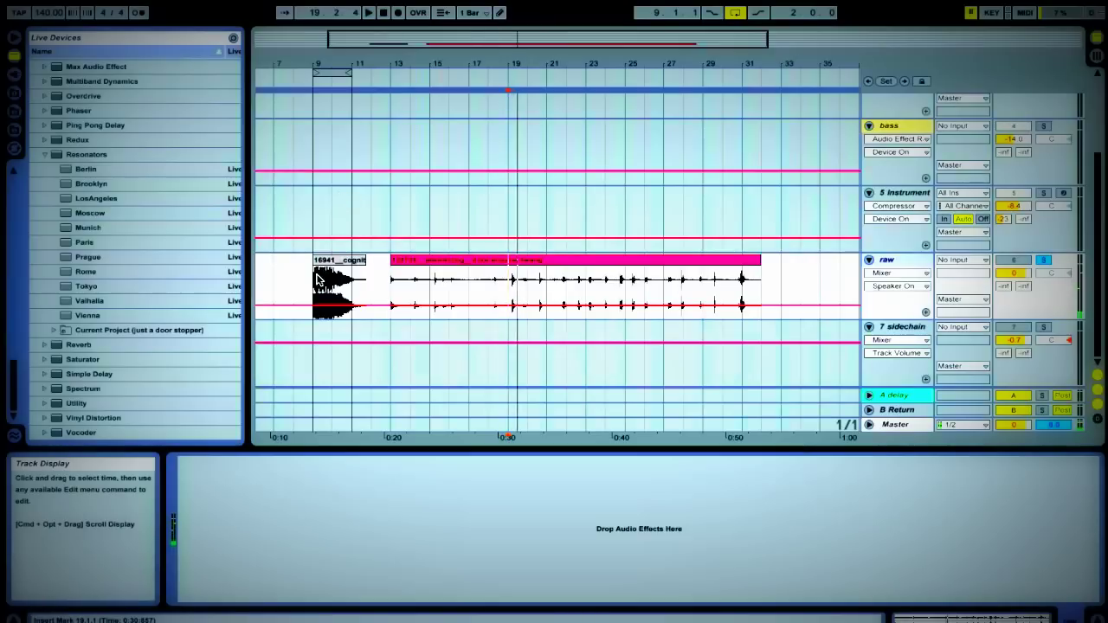
pyautogui.click(319, 130)
pyautogui.press('space')
pyautogui.moveTo(331, 62); pyautogui.dragTo(331, 139)
pyautogui.click(367, 298)
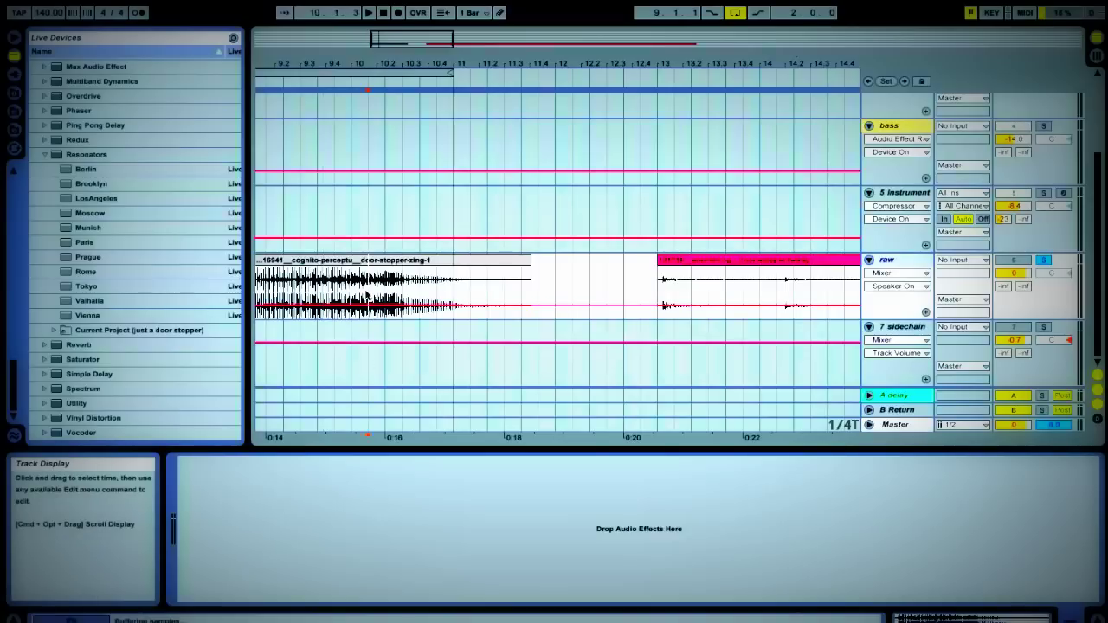
pyautogui.press('space')
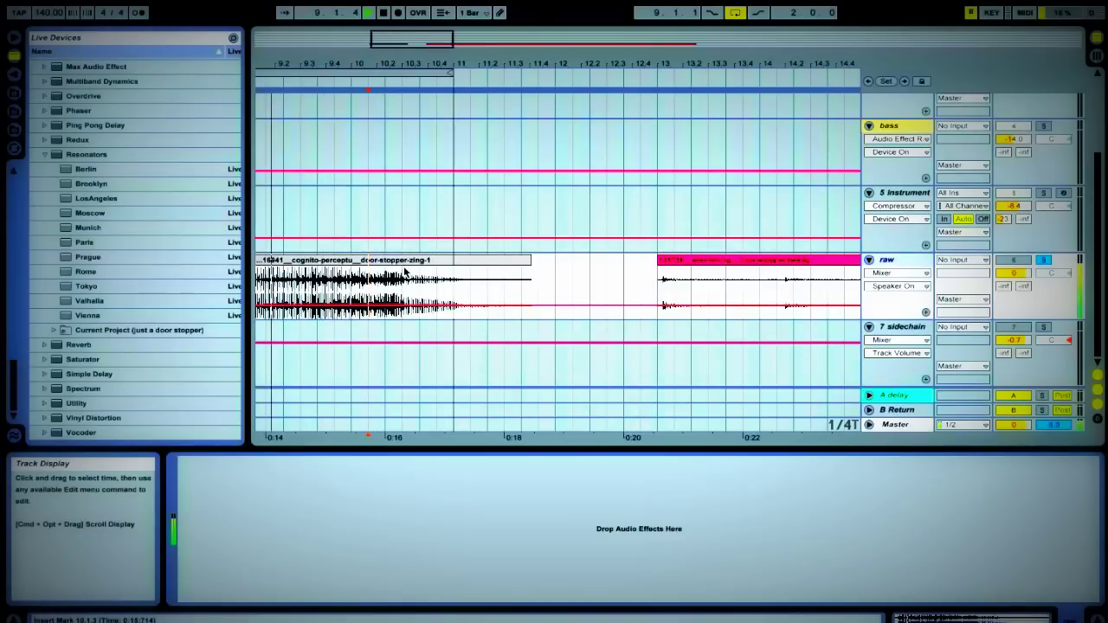
pyautogui.press('space')
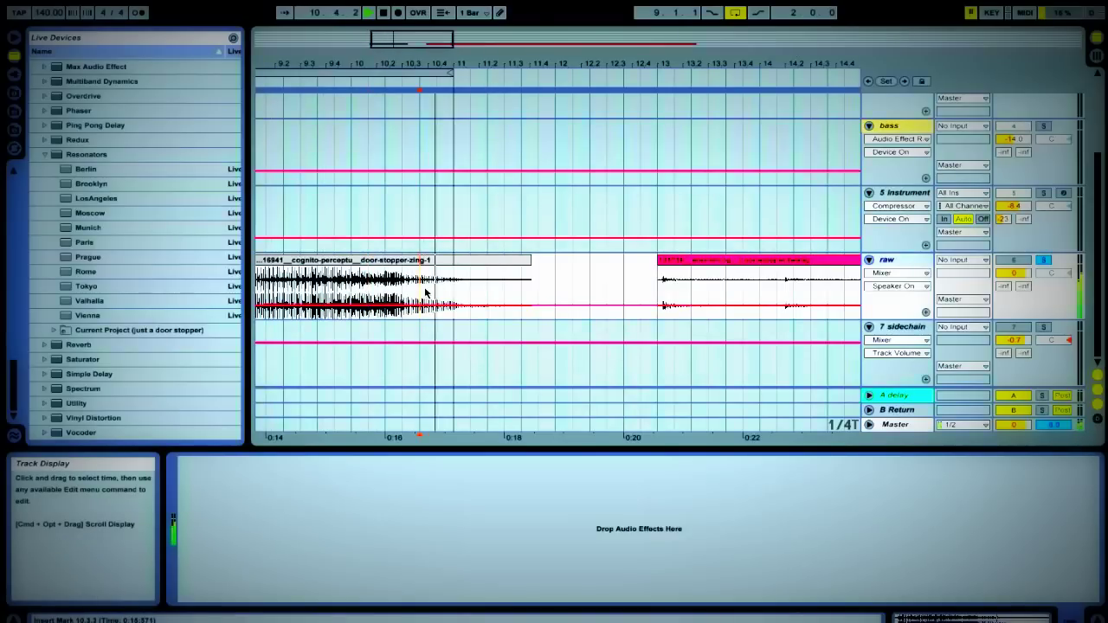
pyautogui.press('space')
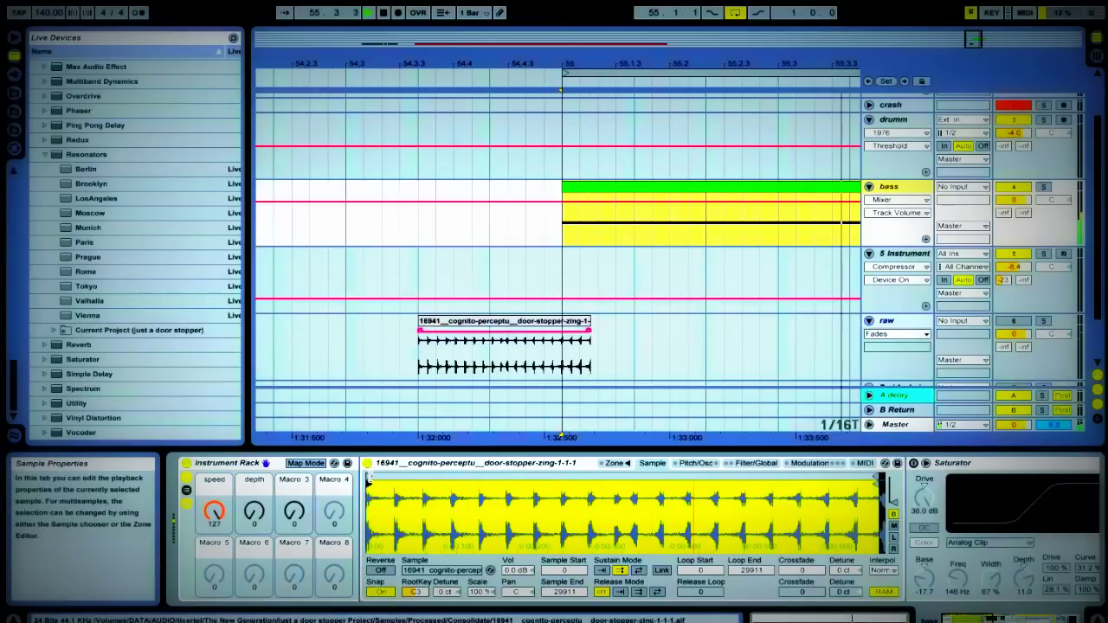
# Step: Narrow and reposition the bass sample's sustain loop so it starts at 4293 and ends at 5195
pyautogui.moveTo(369, 481)
pyautogui.mouseDown()
pyautogui.moveTo(689, 498)
pyautogui.moveTo(509, 506)
pyautogui.mouseUp()
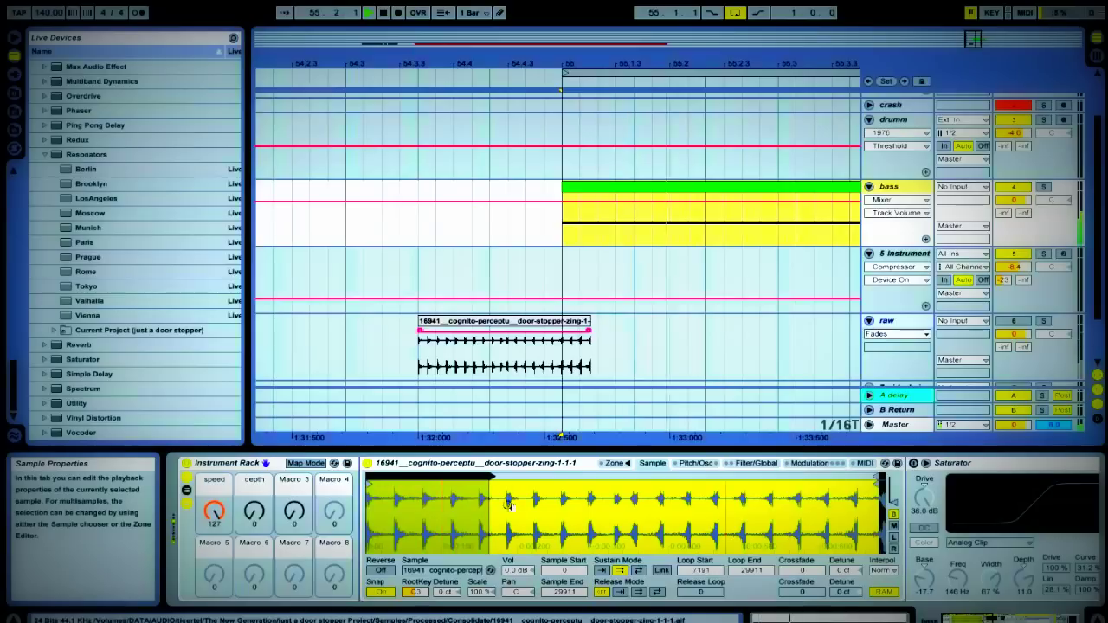
pyautogui.moveTo(879, 482)
pyautogui.mouseDown()
pyautogui.moveTo(562, 488)
pyautogui.moveTo(611, 483)
pyautogui.mouseUp()
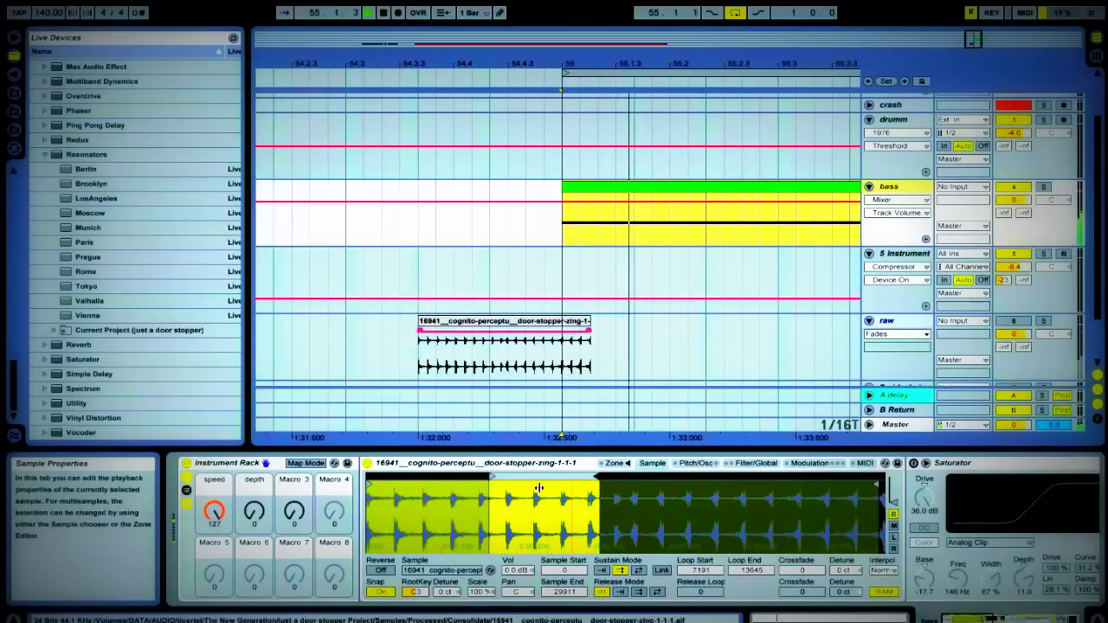
pyautogui.moveTo(538, 487); pyautogui.dragTo(468, 486)
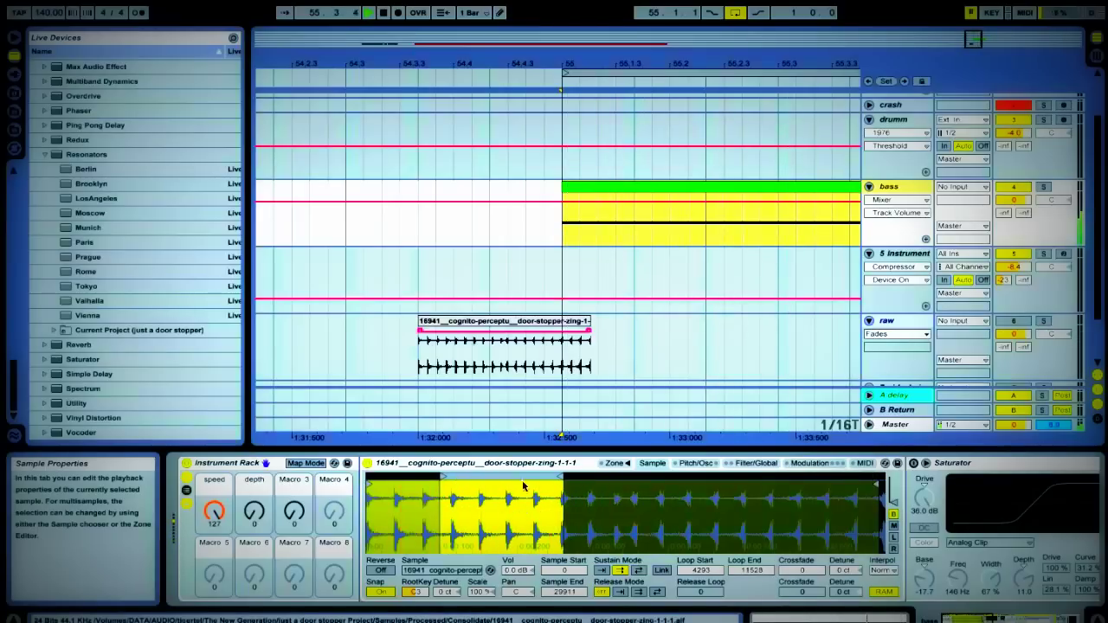
pyautogui.moveTo(563, 477); pyautogui.dragTo(454, 478)
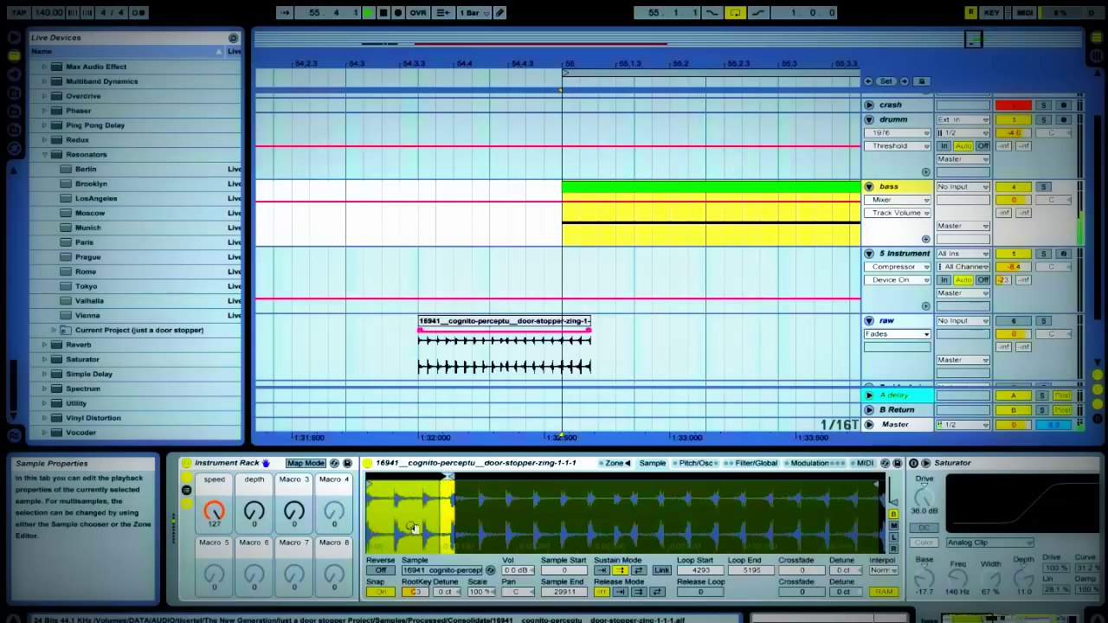
# Step: Turn off Snap, refine the sustain loop to run from 4876 to 6513, and shift it further along the sample
pyautogui.click(380, 591)
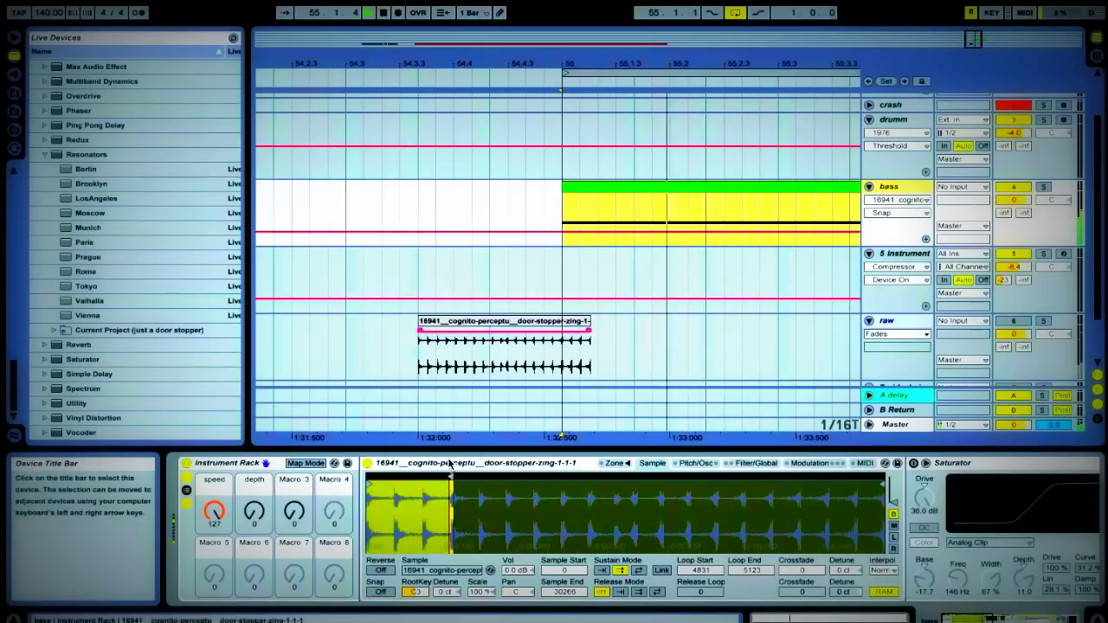
pyautogui.moveTo(449, 474)
pyautogui.mouseDown()
pyautogui.moveTo(465, 478)
pyautogui.moveTo(451, 477)
pyautogui.mouseUp()
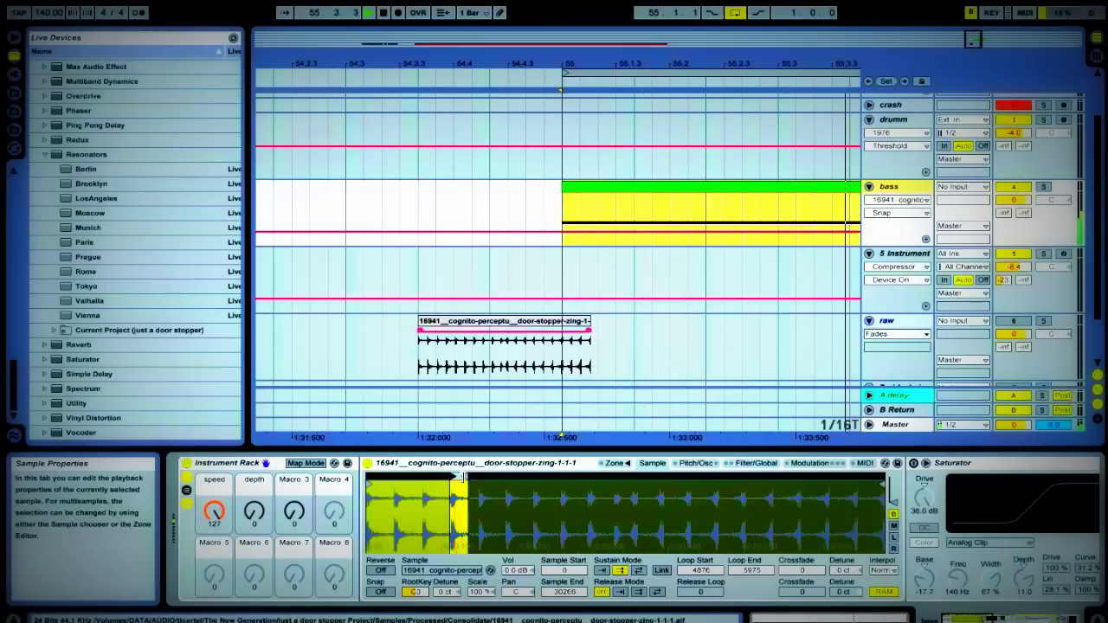
pyautogui.moveTo(466, 477); pyautogui.dragTo(472, 477)
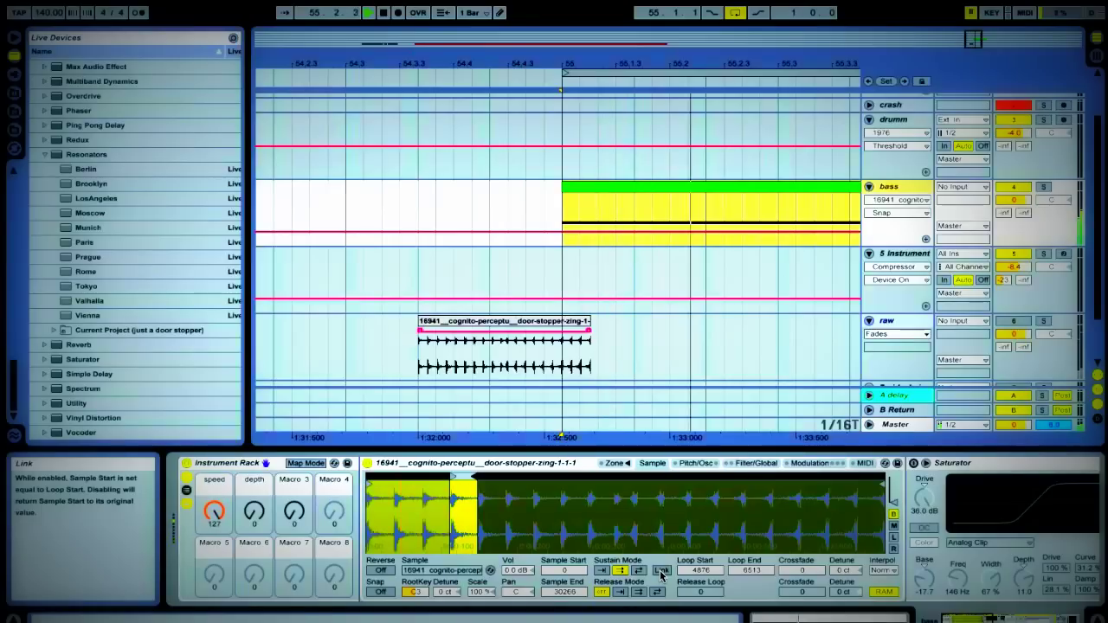
pyautogui.moveTo(458, 475); pyautogui.dragTo(776, 491)
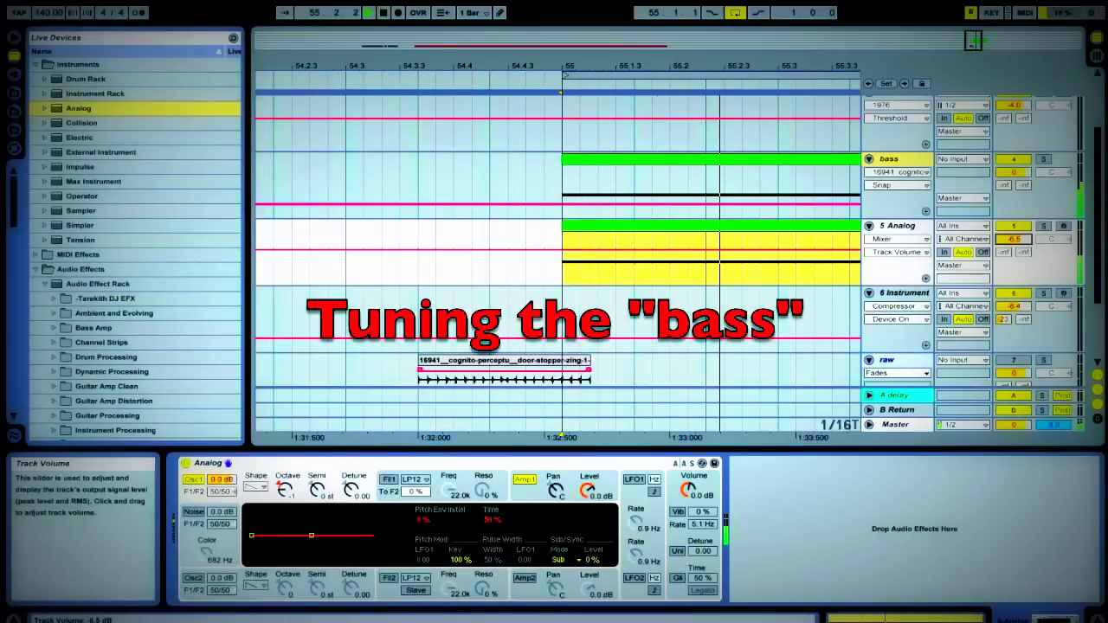
# Step: Lower the Analog track's volume to -15.3 dB and set Oscillator 1's octave to -2
pyautogui.moveTo(1007, 245); pyautogui.dragTo(1007, 217)
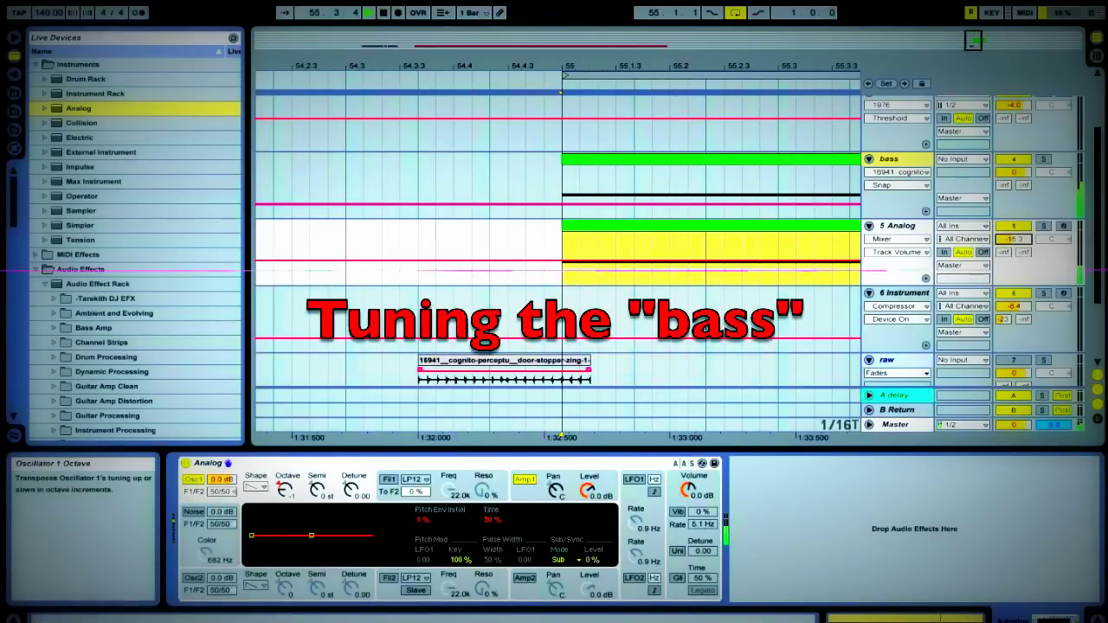
pyautogui.moveTo(285, 490); pyautogui.dragTo(284, 509)
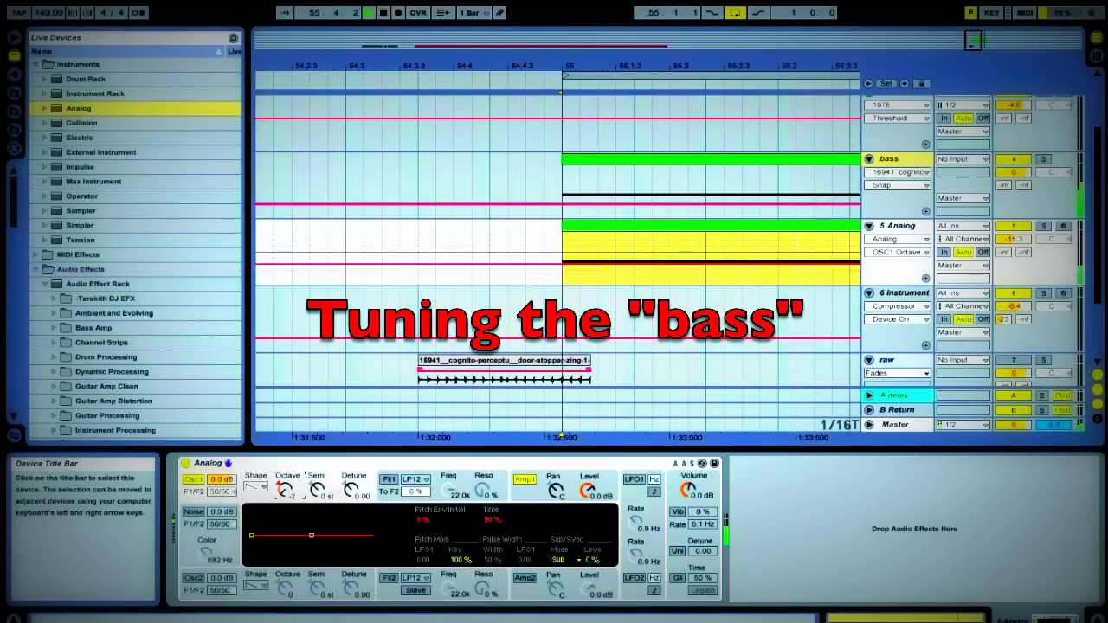
pyautogui.moveTo(285, 489); pyautogui.dragTo(284, 480)
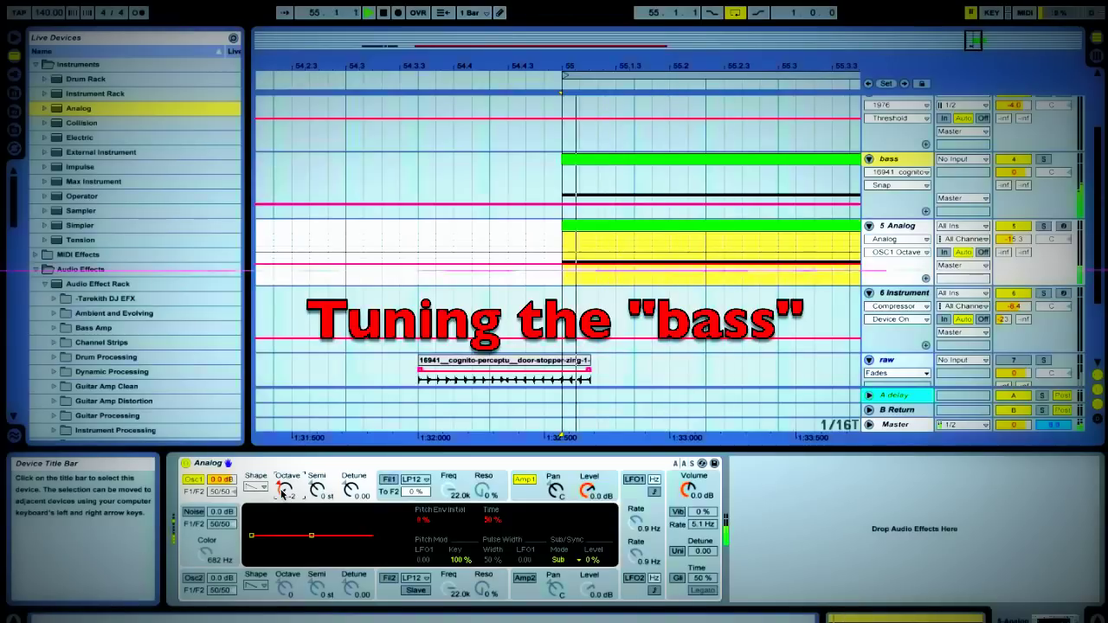
# Step: Open the Analog track's MIDI clip and raise its C5 note by semitones to E5
pyautogui.doubleClick(615, 229)
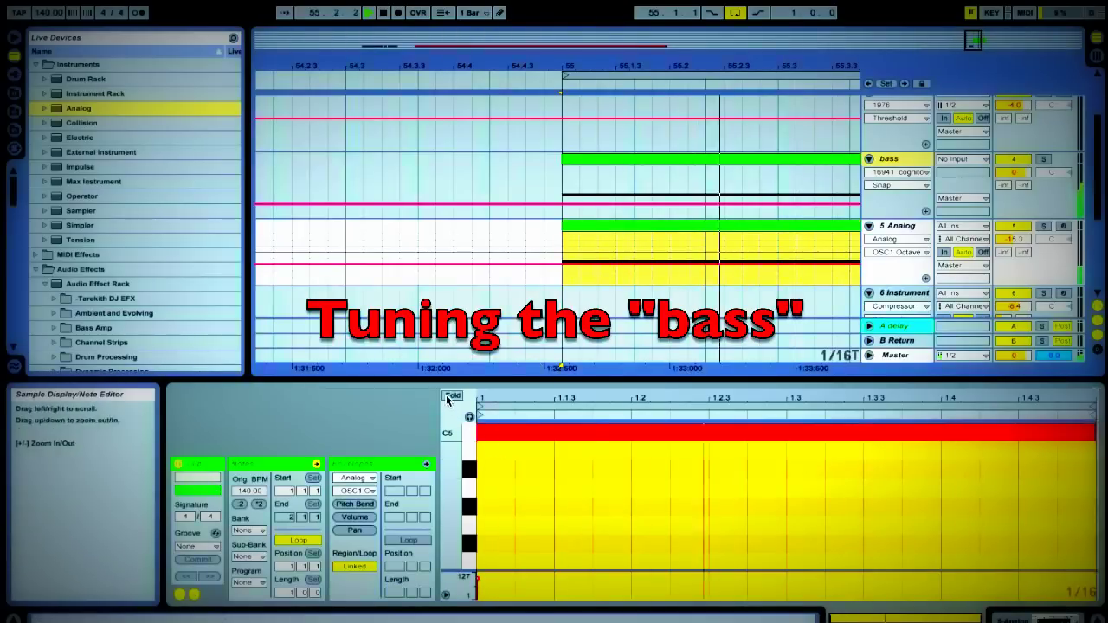
pyautogui.click(453, 397)
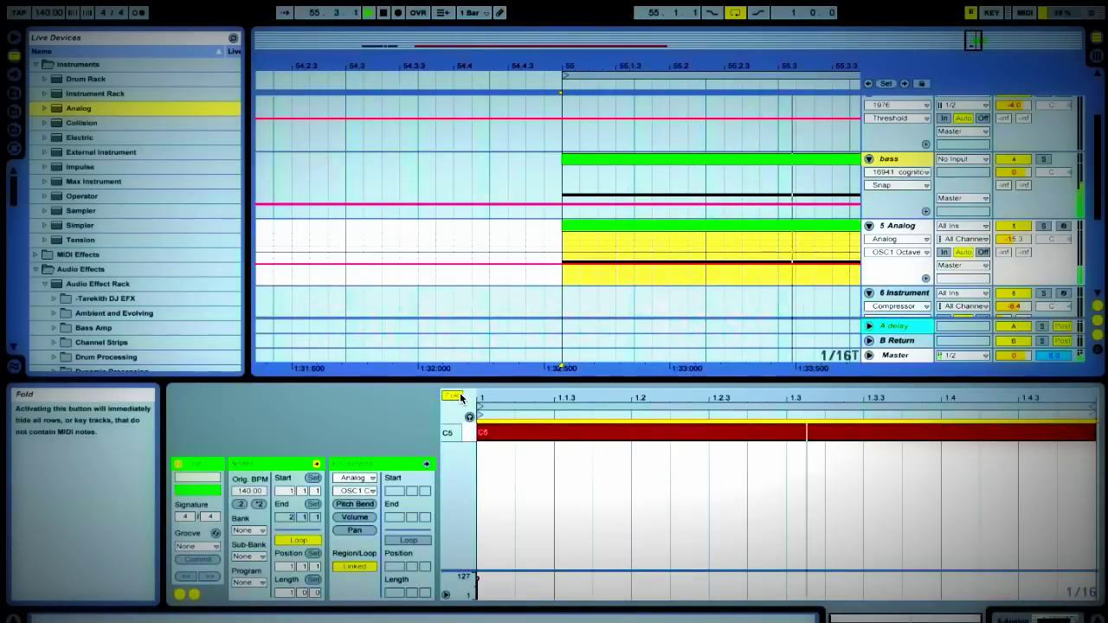
pyautogui.press('Up')
pyautogui.press('Up')
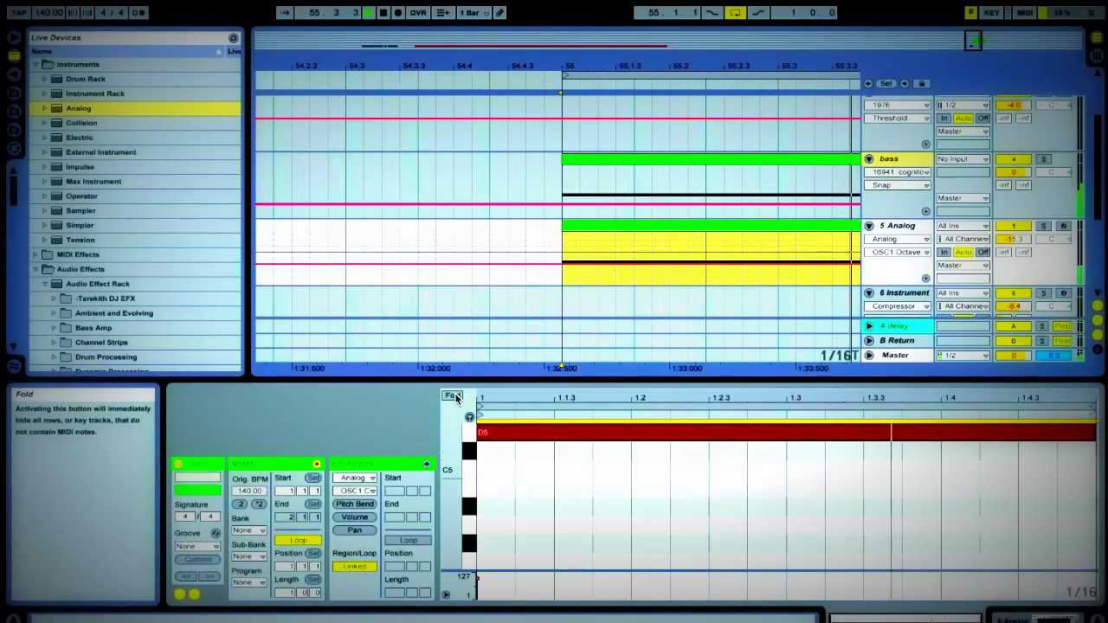
pyautogui.press('Up')
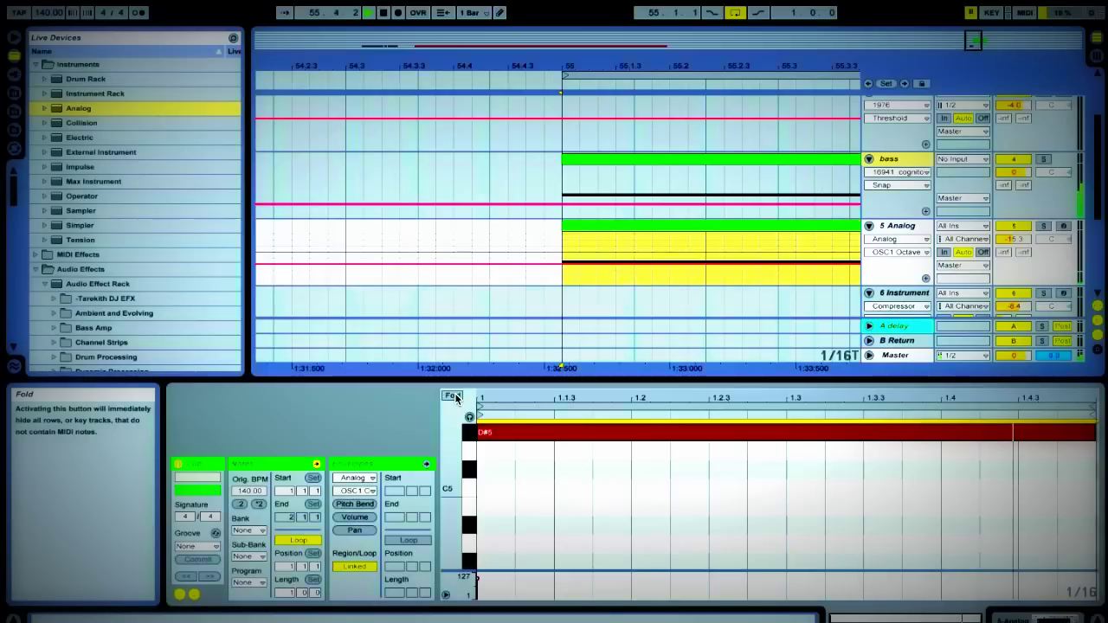
pyautogui.press('Up')
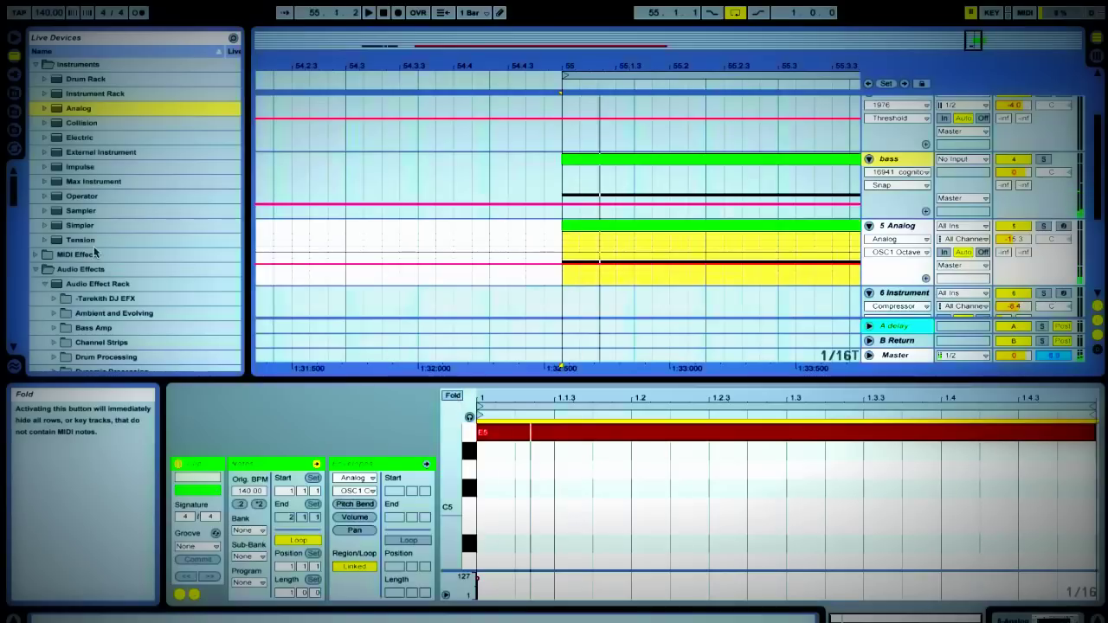
# Step: Raise the bass clip's C5 note three semitones to D#5 and play it back
pyautogui.scroll(-10, 68, 180)
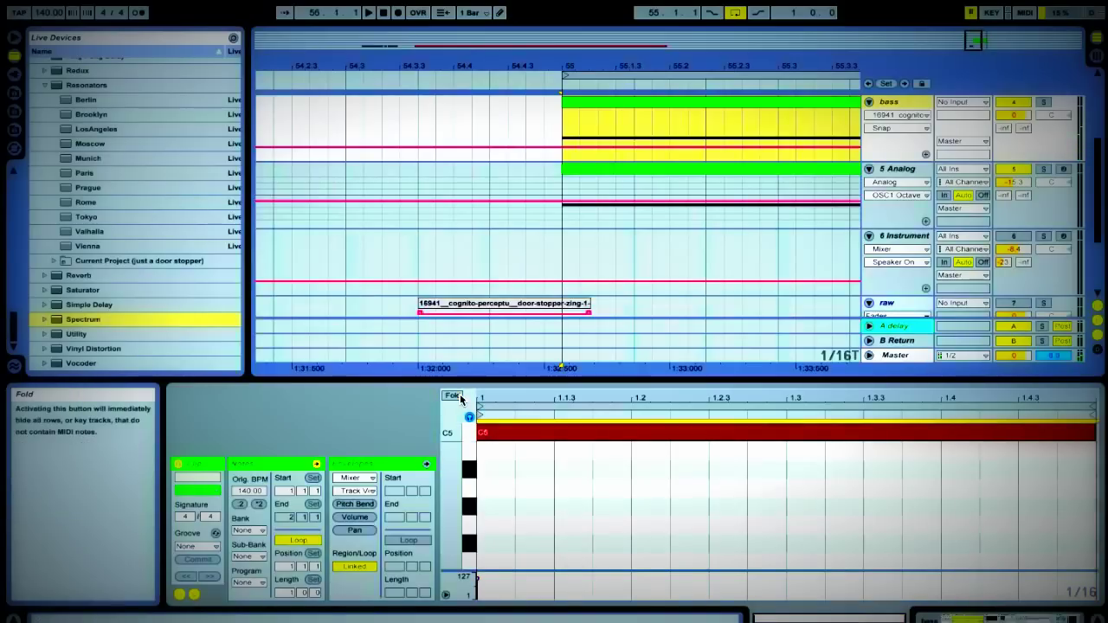
pyautogui.press('Up')
pyautogui.press('Up')
pyautogui.press('Up')
pyautogui.press('space')
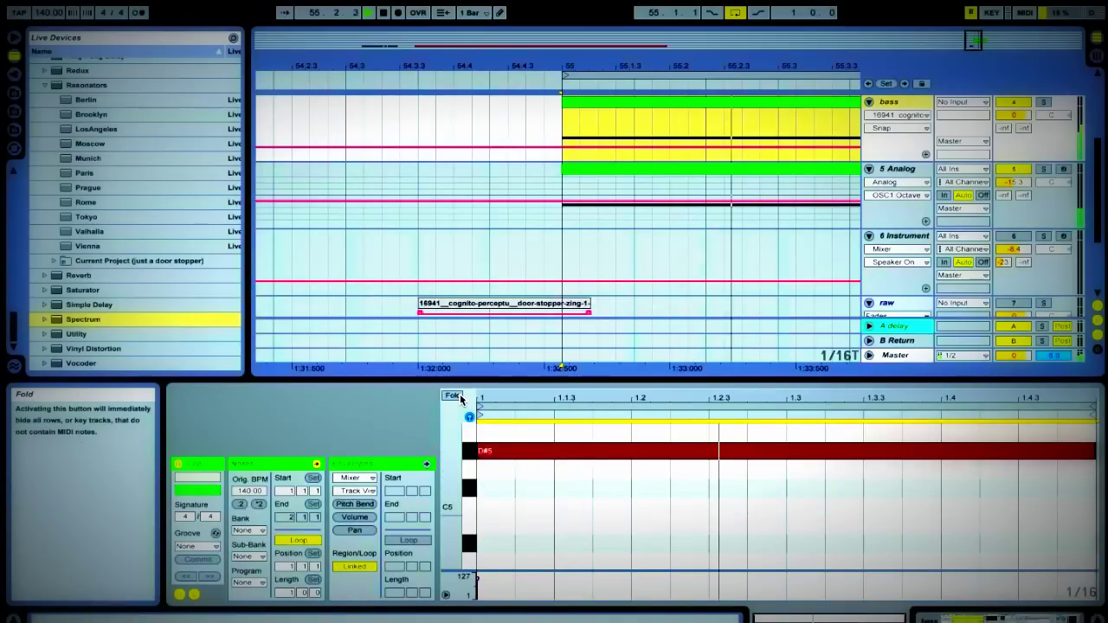
# Step: Try the bass clip's note two octaves lower and undo both octave shifts
pyautogui.hotkey('shift', 'Down')
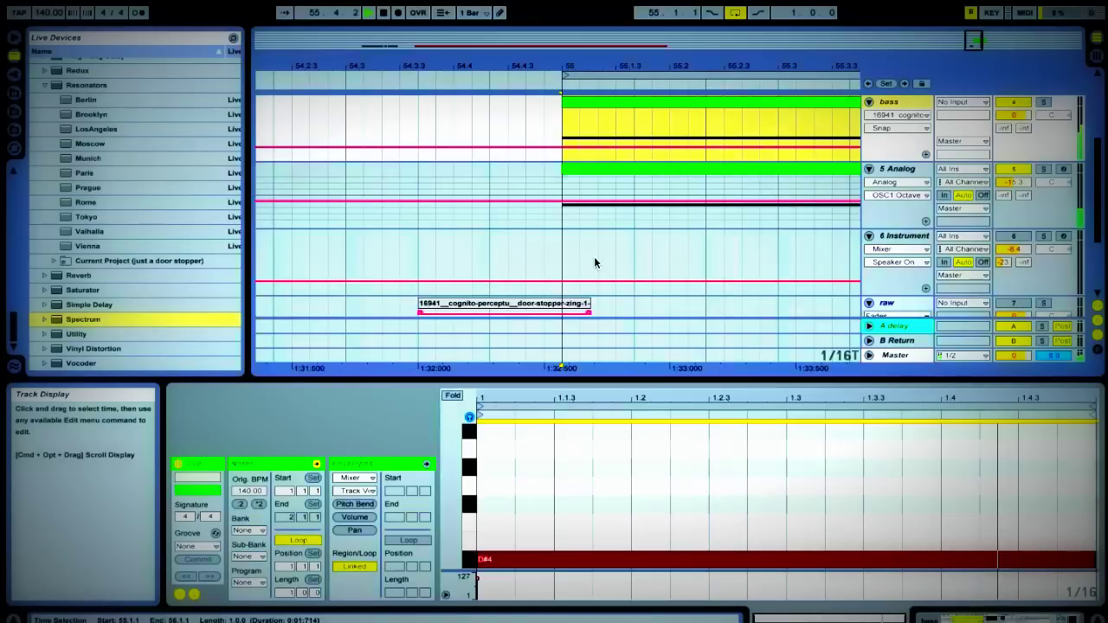
pyautogui.hotkey('shift', 'Down')
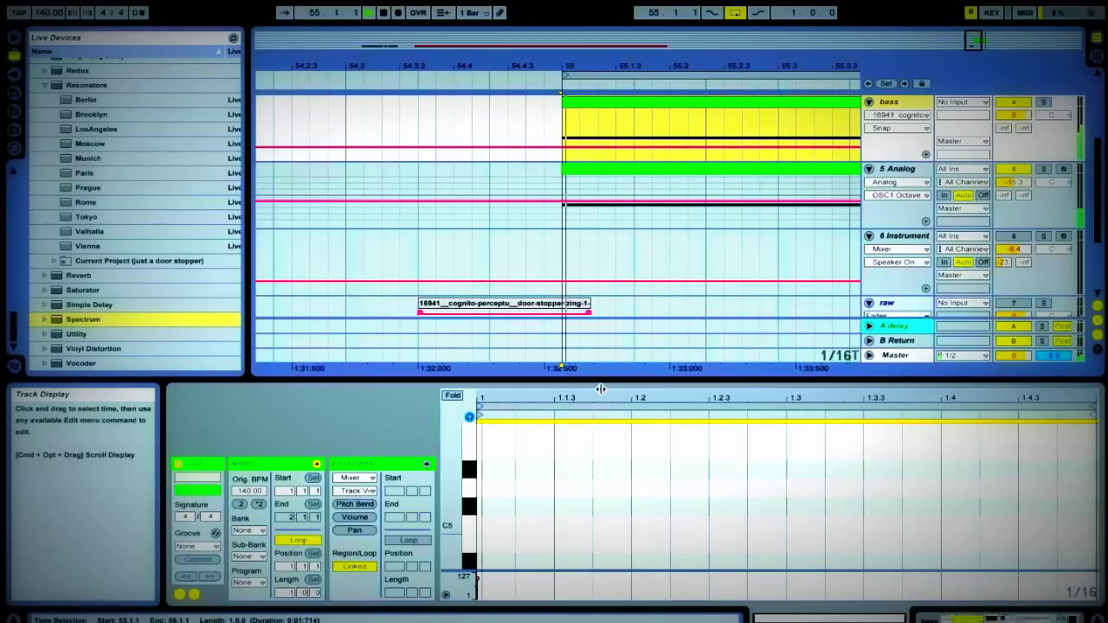
pyautogui.hotkey('ctrl', 'z')
pyautogui.hotkey('ctrl', 'z')
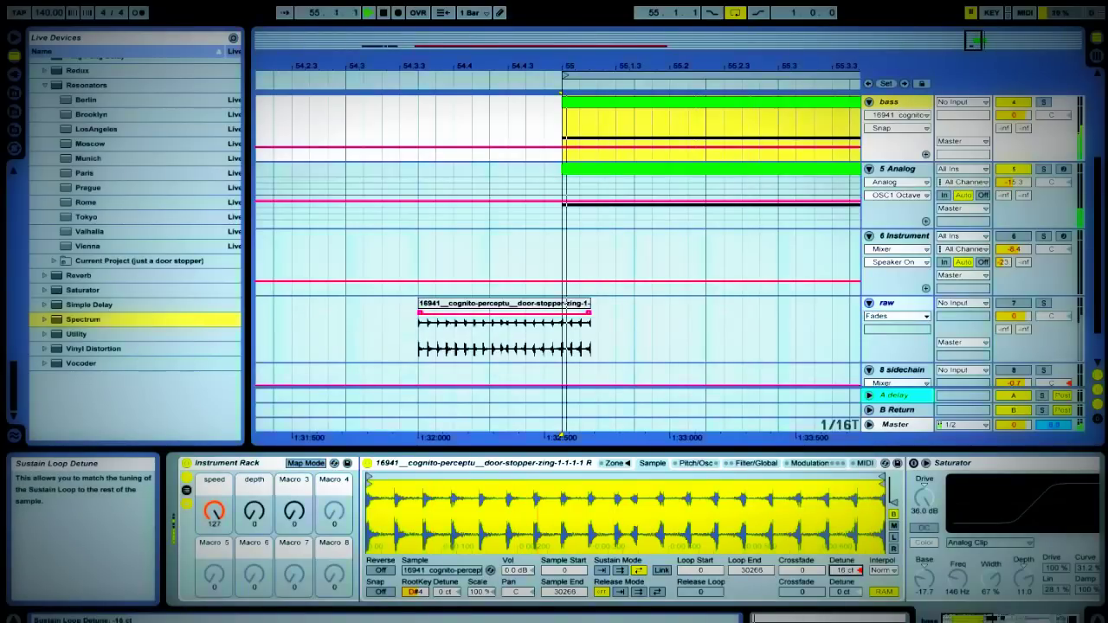
# Step: Tune the reversed bass sample by setting its sustain loop detune to +31 ct
pyautogui.moveTo(844, 570); pyautogui.dragTo(845, 618)
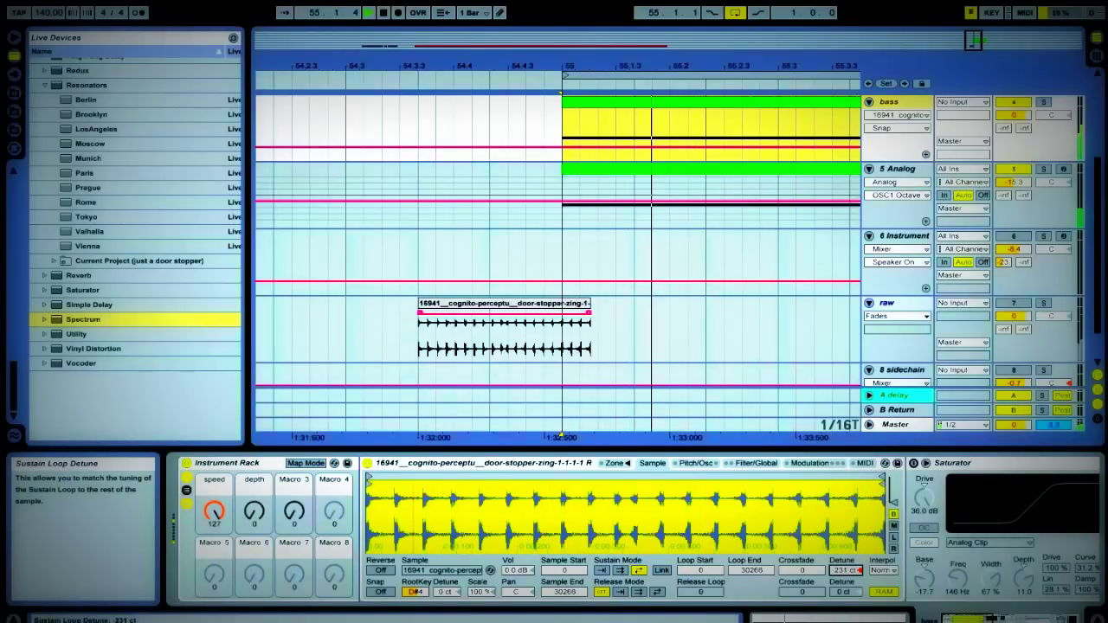
pyautogui.moveTo(844, 578); pyautogui.dragTo(844, 567)
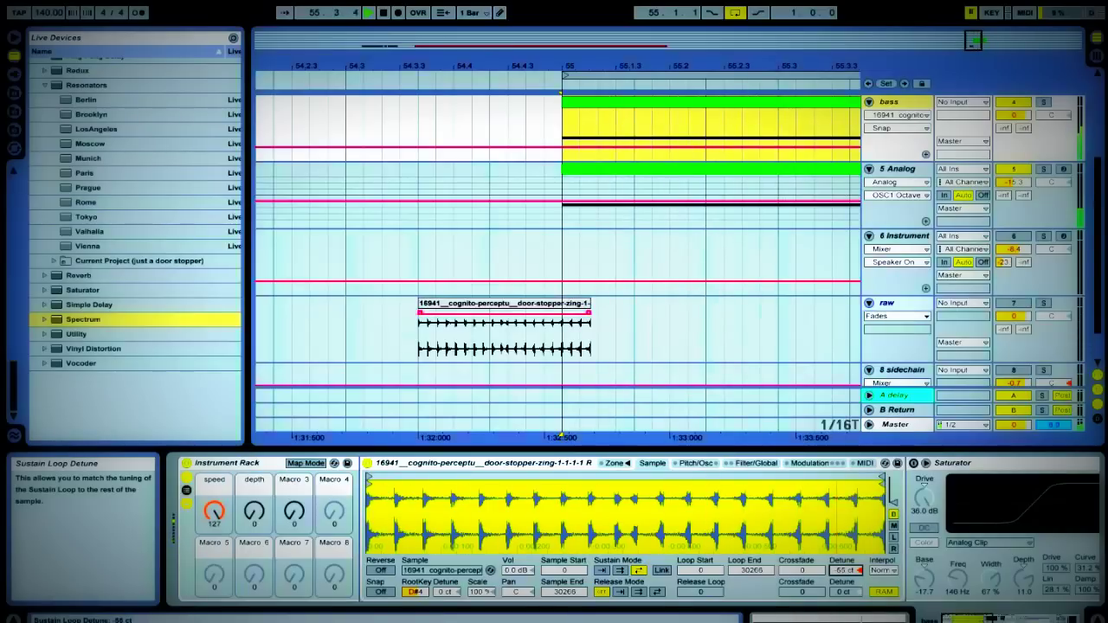
pyautogui.moveTo(844, 567); pyautogui.dragTo(844, 571)
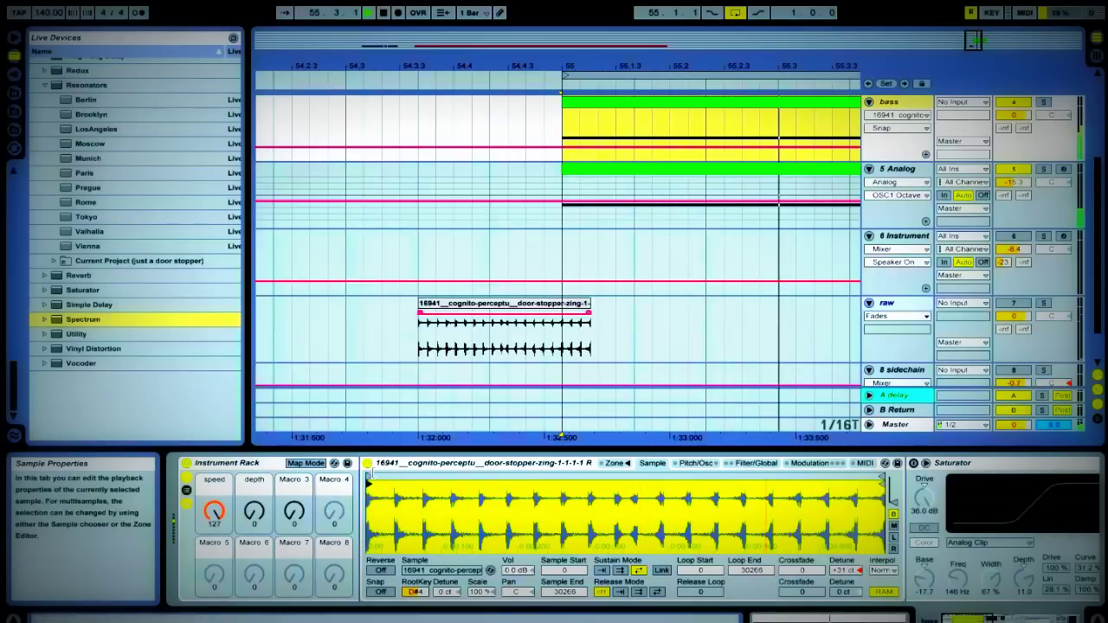
# Step: Narrow the reversed sample's sustain loop to run from 11344 to 12958 and turn on Snap
pyautogui.moveTo(369, 477); pyautogui.dragTo(562, 472)
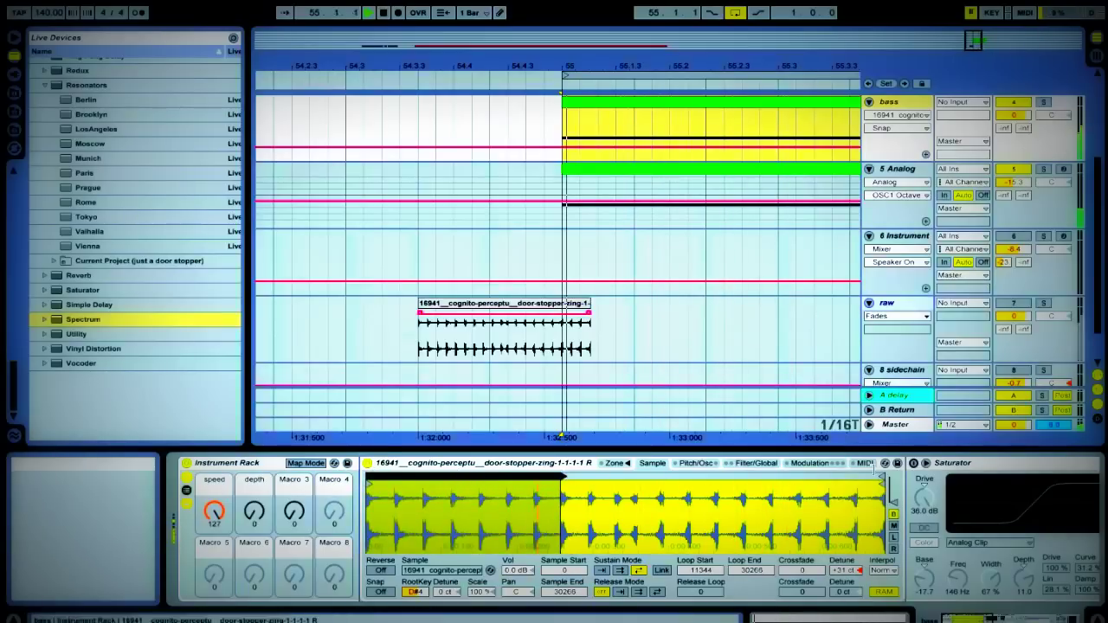
pyautogui.moveTo(883, 476); pyautogui.dragTo(586, 476)
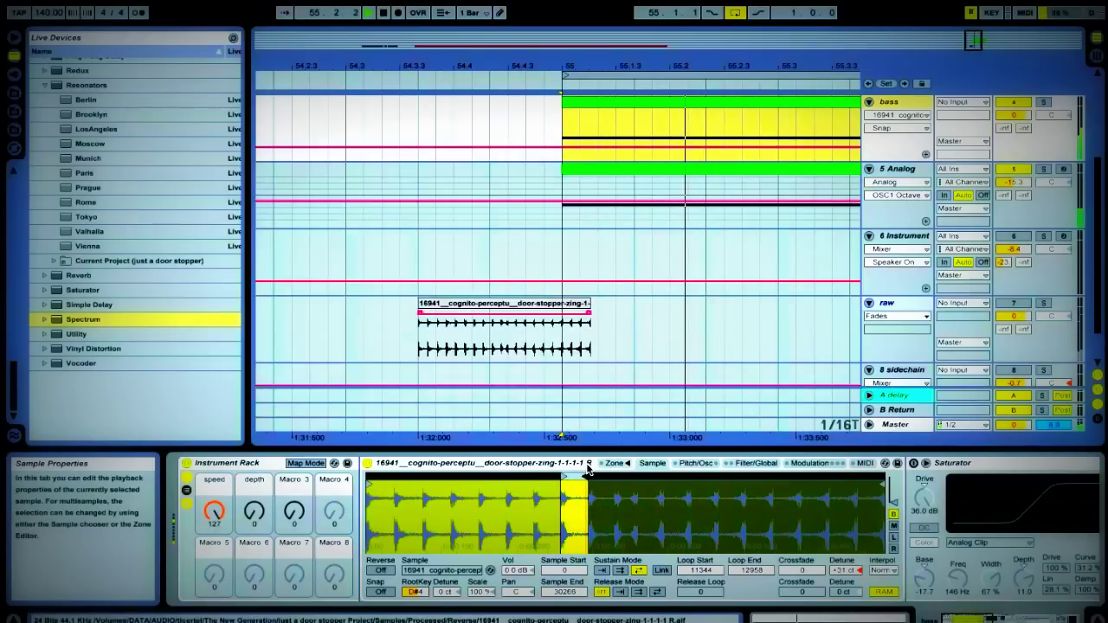
pyautogui.click(379, 592)
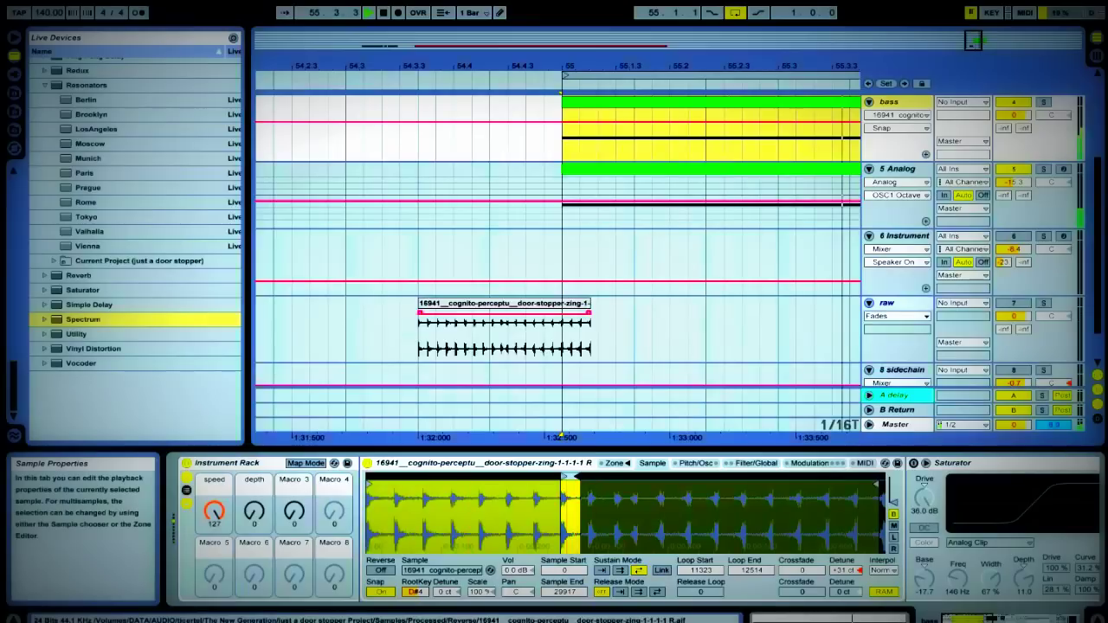
# Step: Set the sustain loop crossfade to 1010 and, with Snap off, extend the loop end to 15473
pyautogui.moveTo(802, 570); pyautogui.dragTo(795, 502)
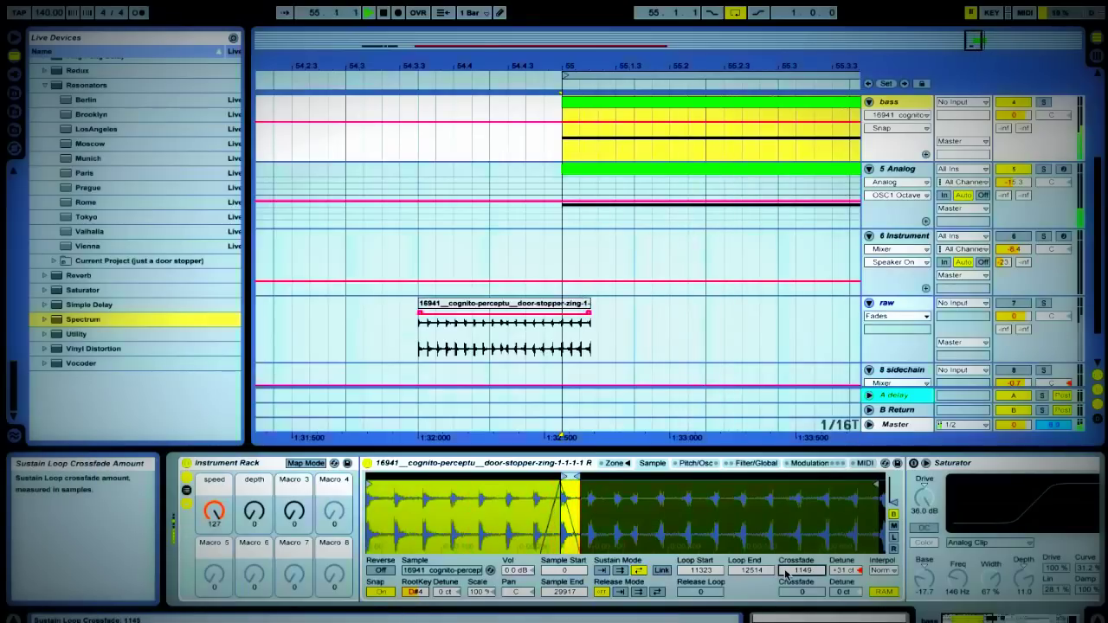
pyautogui.moveTo(786, 575); pyautogui.dragTo(786, 587)
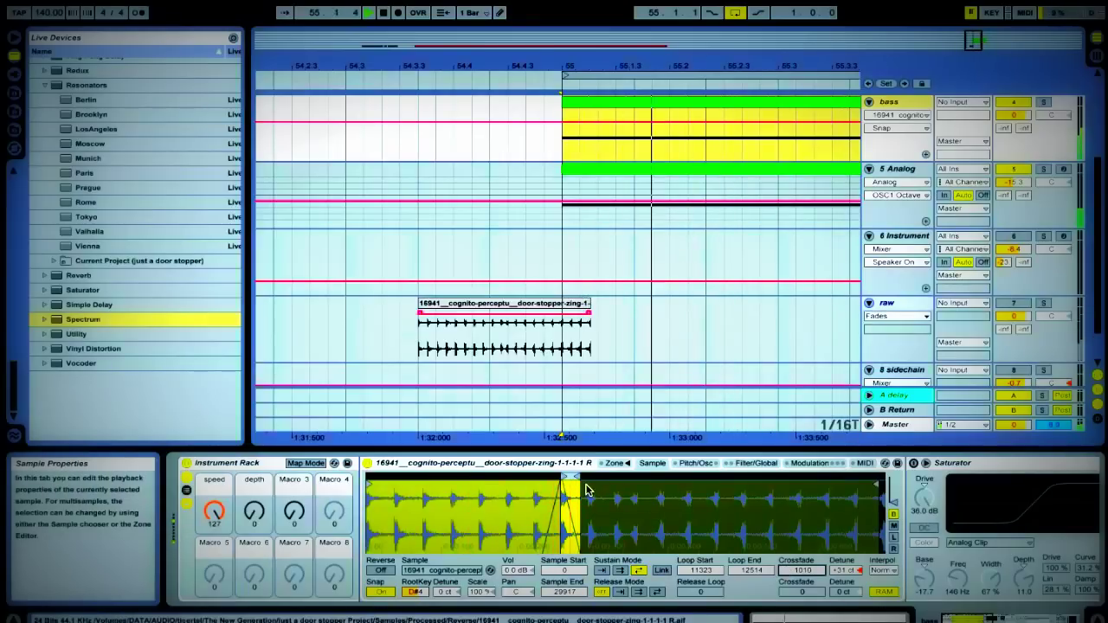
pyautogui.moveTo(598, 475); pyautogui.dragTo(632, 474)
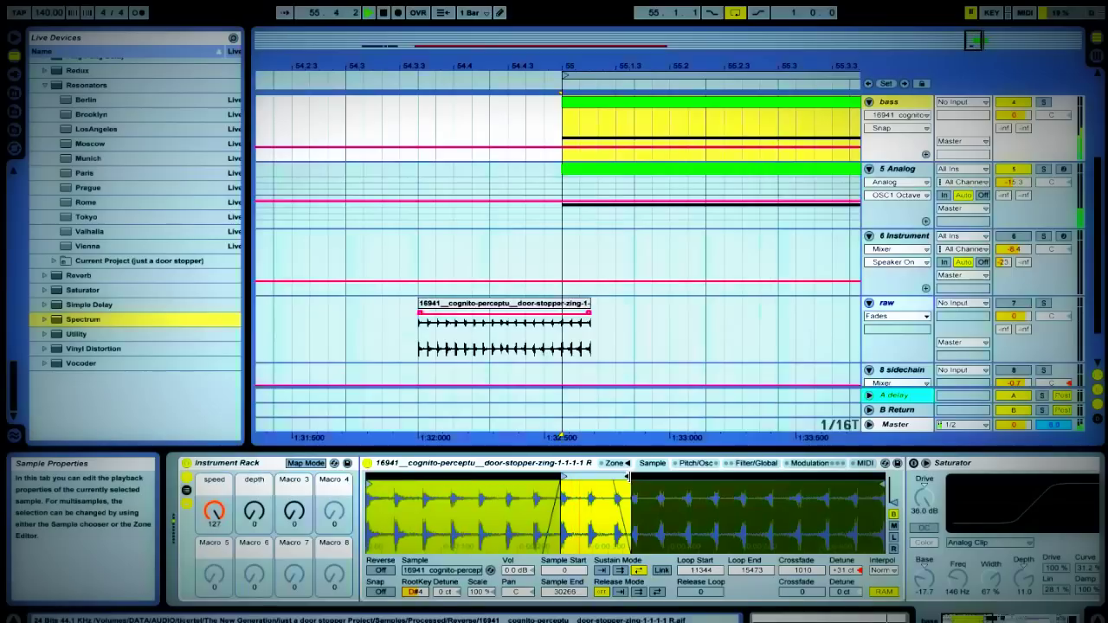
# Step: Shift the reversed sample's sustain loop to run from 9730 to 14487 and set its crossfade to 528
pyautogui.moveTo(629, 477); pyautogui.dragTo(533, 476)
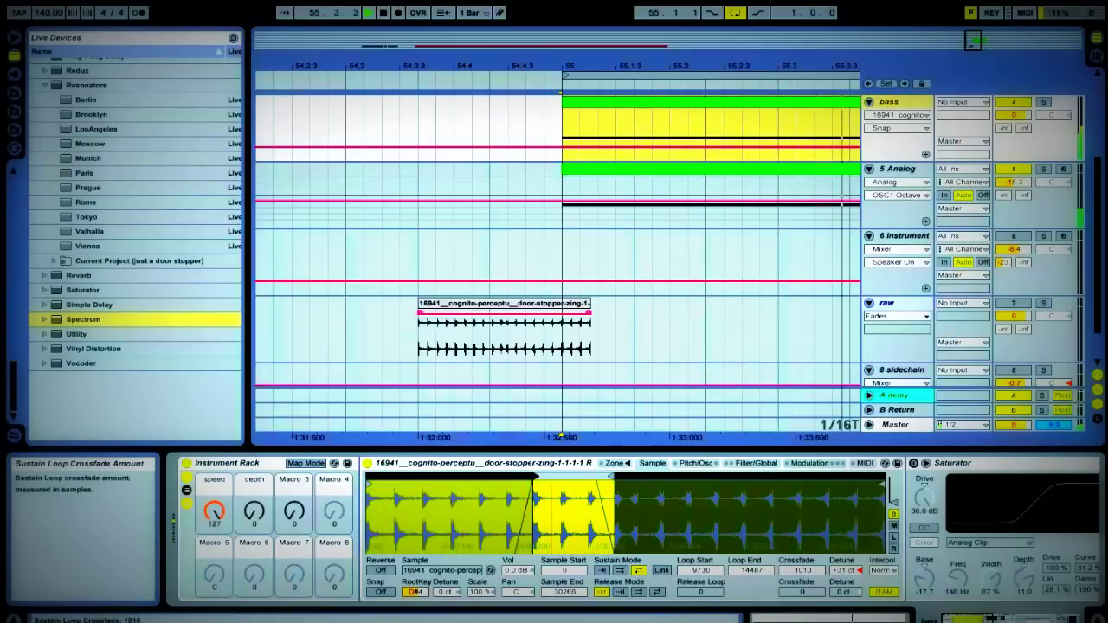
pyautogui.moveTo(801, 570); pyautogui.dragTo(801, 610)
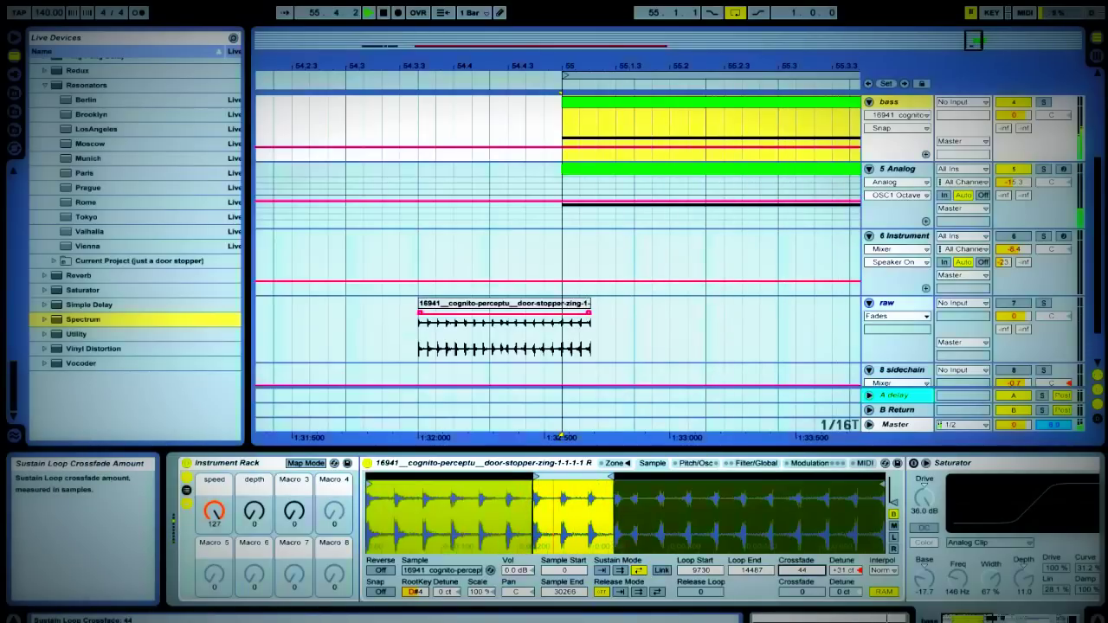
pyautogui.moveTo(802, 570)
pyautogui.mouseDown()
pyautogui.moveTo(802, 556)
pyautogui.moveTo(817, 564)
pyautogui.mouseUp()
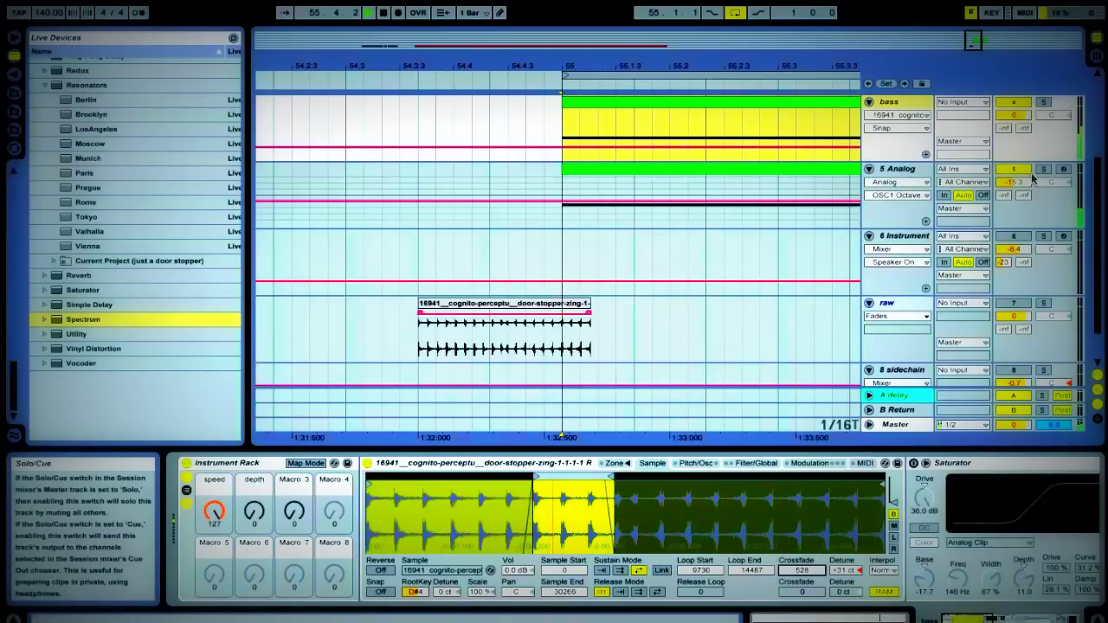
# Step: Mute the Analog track and set the bass sample's sustain loop to run from 9770 to 16957 with crossfade 0
pyautogui.click(1016, 169)
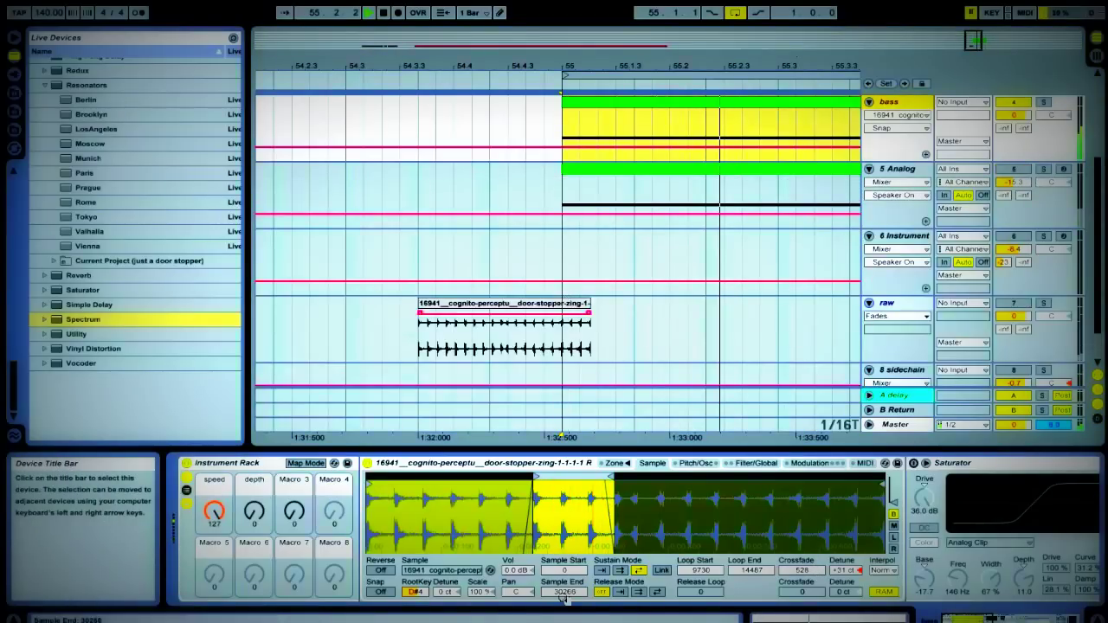
pyautogui.moveTo(557, 494)
pyautogui.mouseDown()
pyautogui.moveTo(557, 513)
pyautogui.moveTo(394, 475)
pyautogui.moveTo(405, 475)
pyautogui.mouseUp()
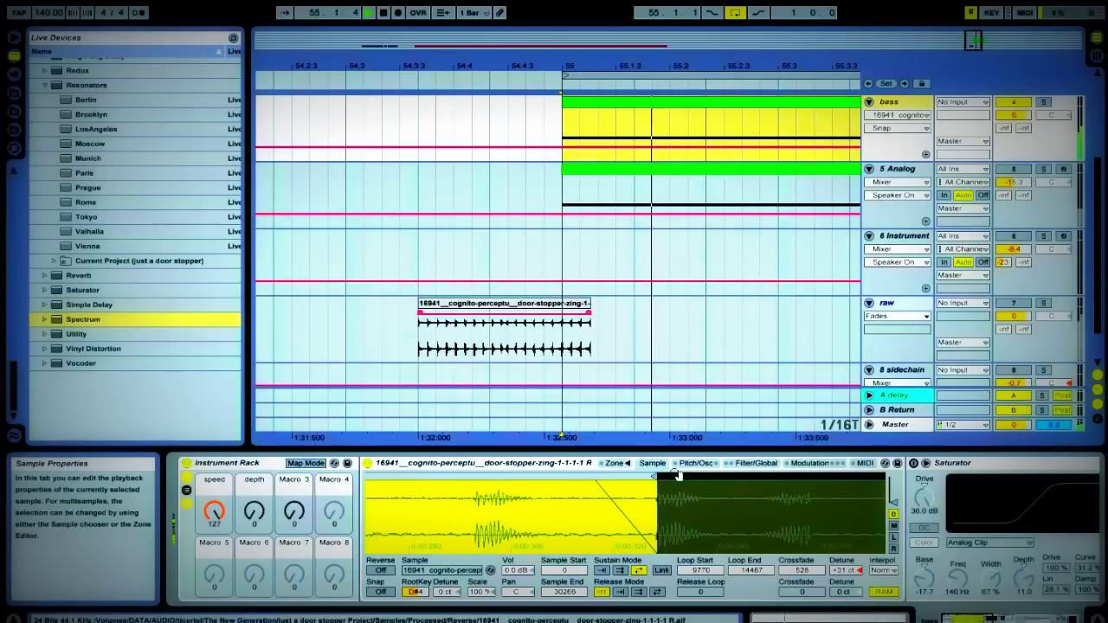
pyautogui.moveTo(650, 476); pyautogui.dragTo(471, 483)
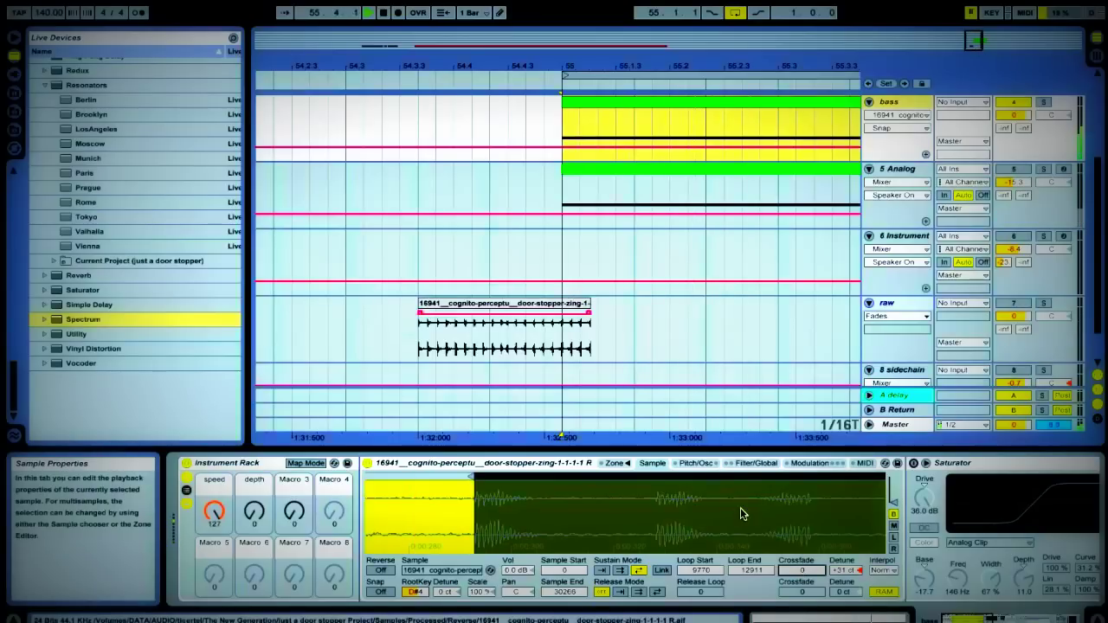
pyautogui.moveTo(472, 477); pyautogui.dragTo(733, 490)
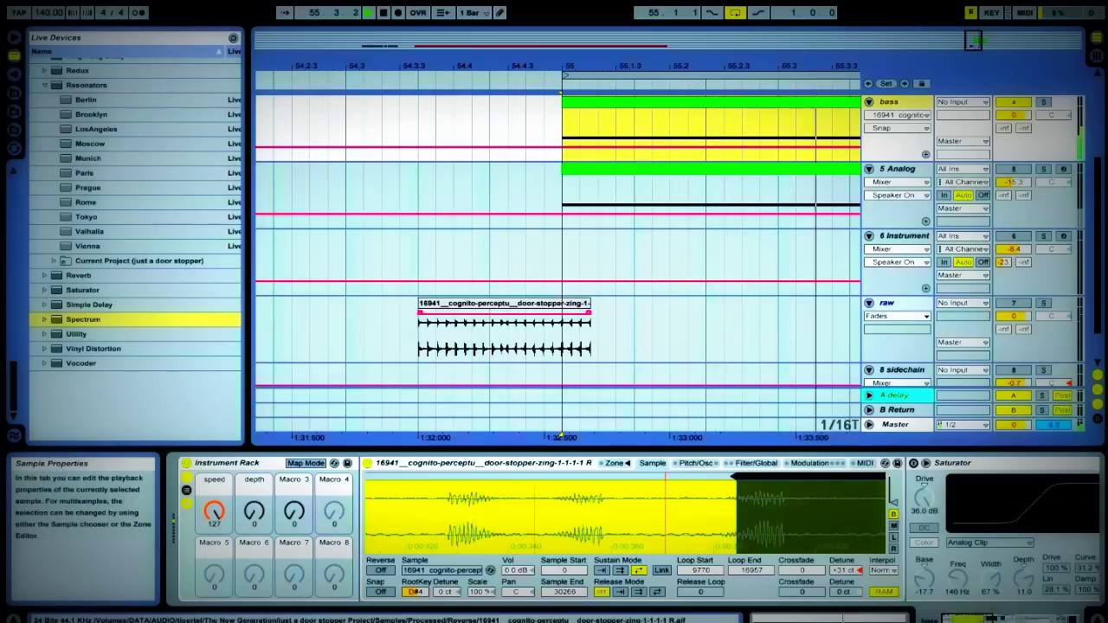
# Step: Move and shorten the sustain loop to run from 4951 to 6545 with a crossfade of 94
pyautogui.moveTo(665, 515); pyautogui.dragTo(665, 471)
pyautogui.moveTo(508, 501); pyautogui.dragTo(631, 474)
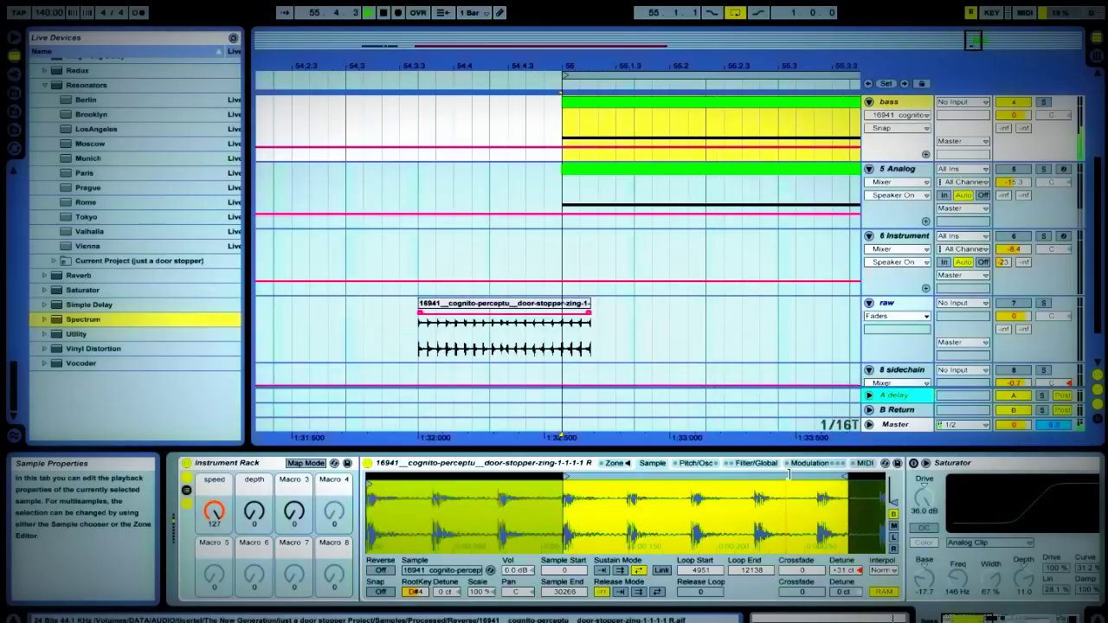
pyautogui.moveTo(844, 477); pyautogui.dragTo(641, 477)
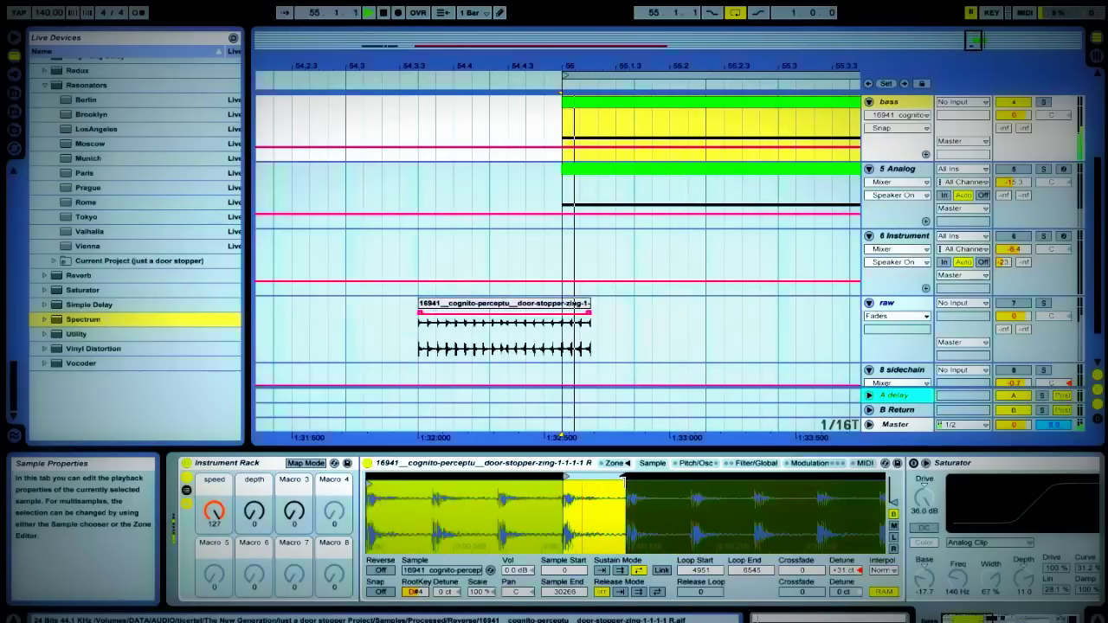
pyautogui.moveTo(801, 570); pyautogui.dragTo(802, 562)
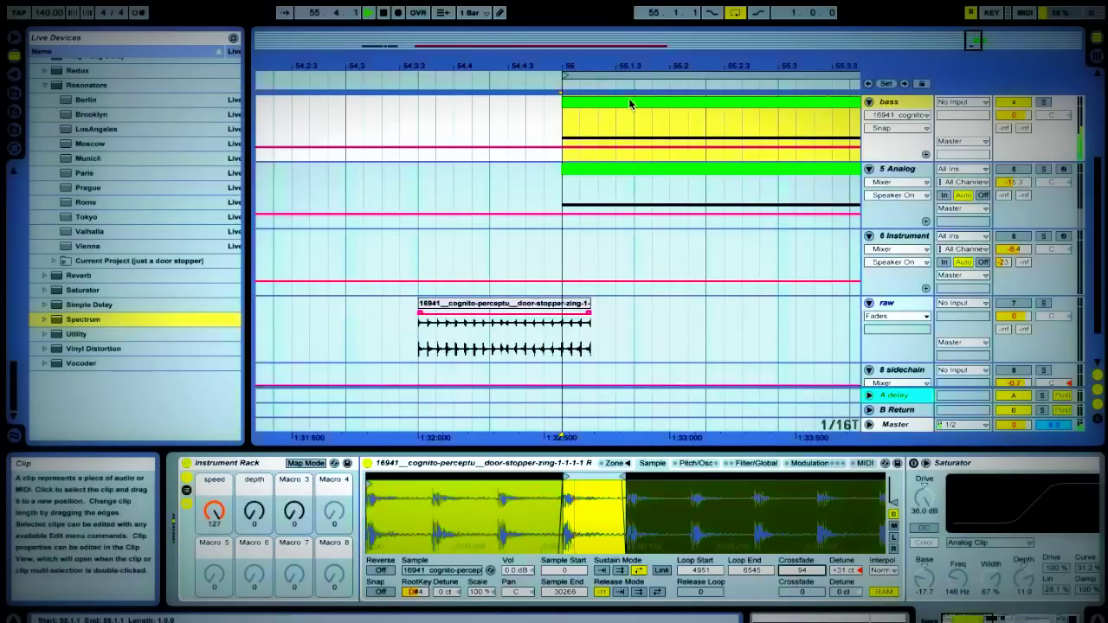
# Step: Lower the bass clip's note to D#2 and toggle the metronome on and off during playback
pyautogui.click(629, 104)
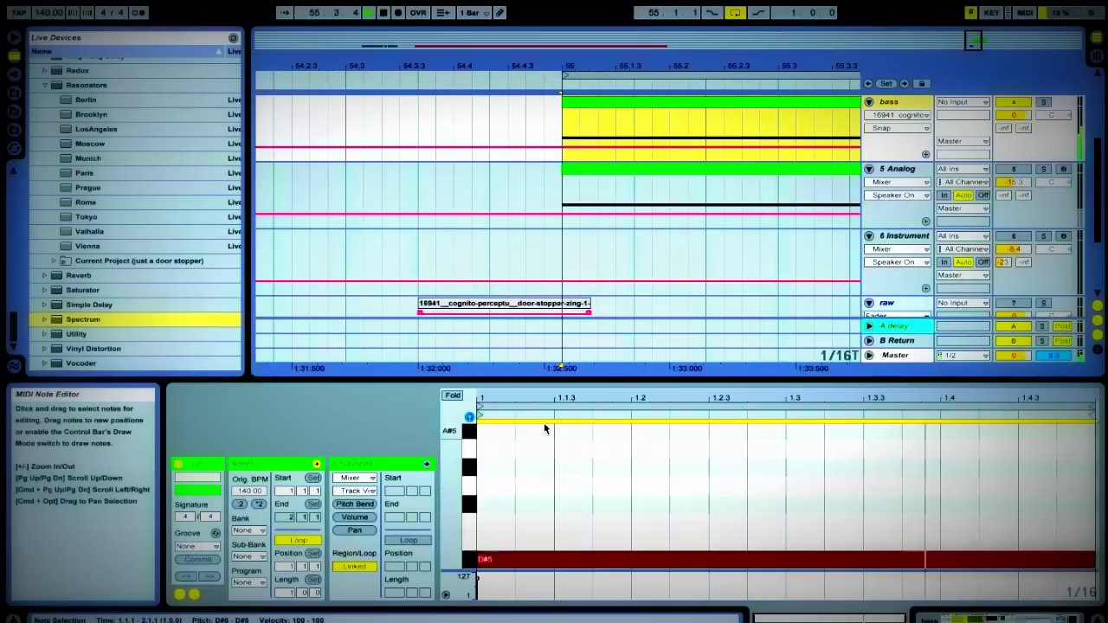
pyautogui.scroll(-3, 543, 429)
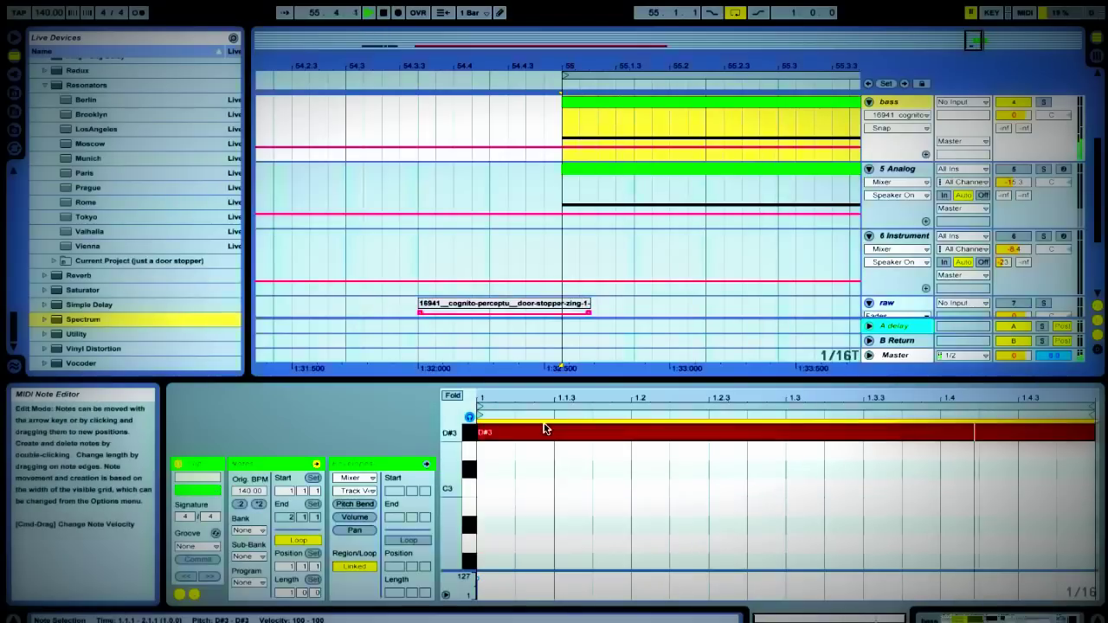
pyautogui.hotkey('shift', 'Down')
pyautogui.press('space')
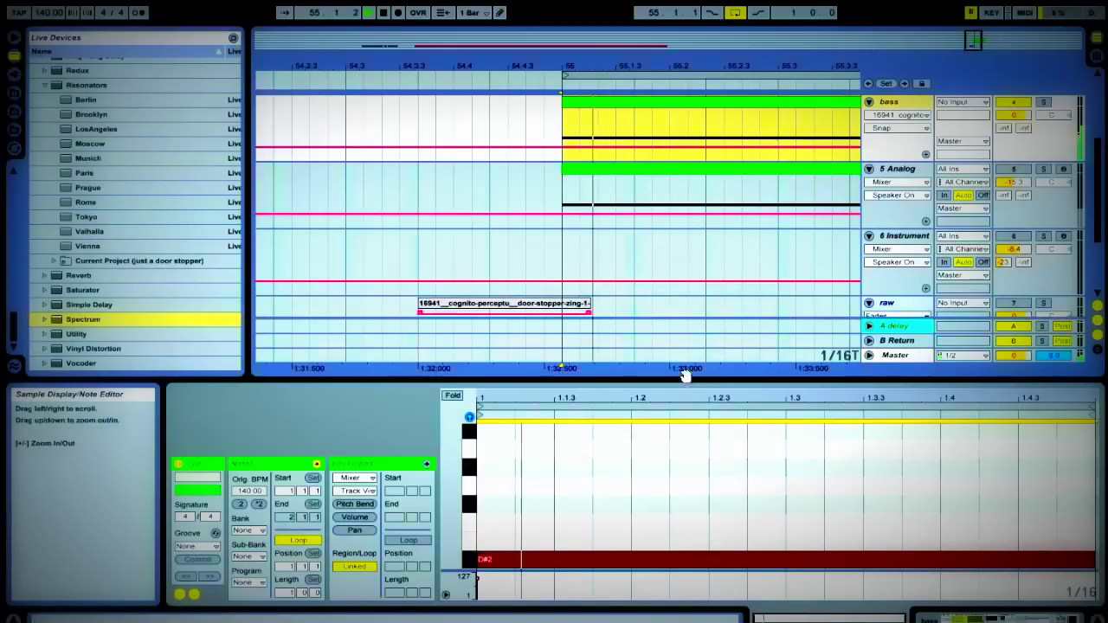
pyautogui.click(139, 13)
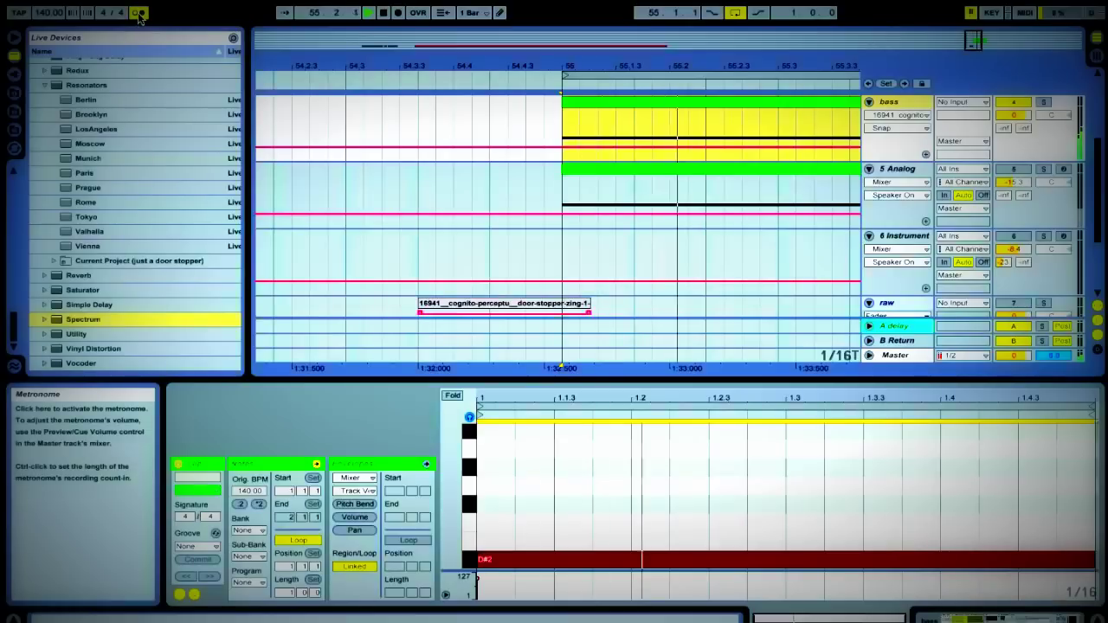
pyautogui.click(141, 17)
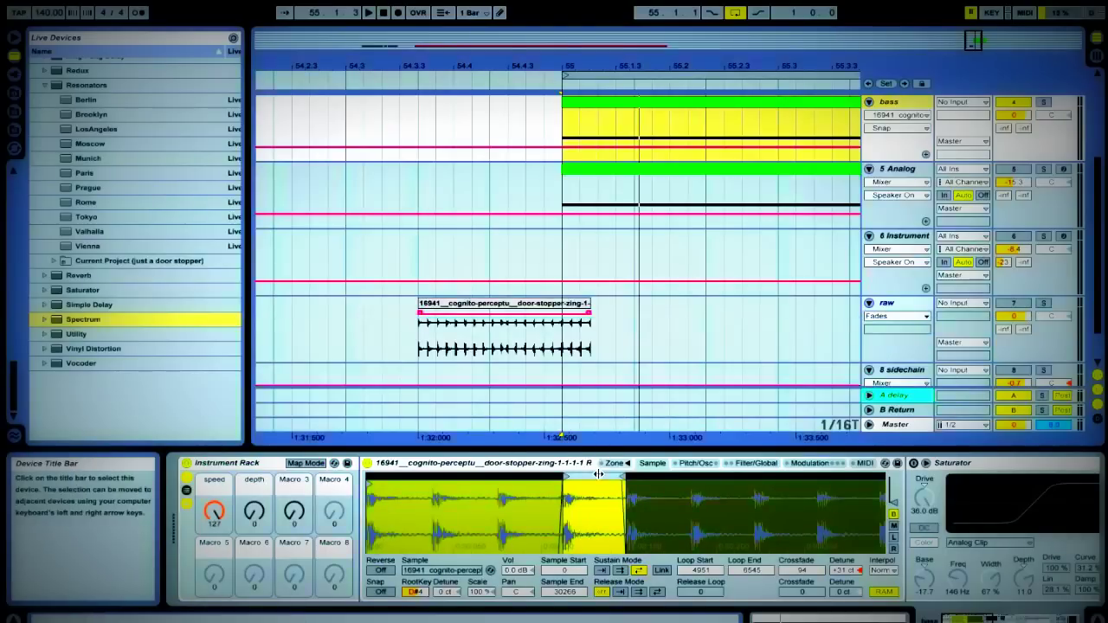
# Step: Shrink the sustain loop to the very start of the sample, from 0 to 297, with crossfade 0
pyautogui.moveTo(597, 475); pyautogui.dragTo(378, 479)
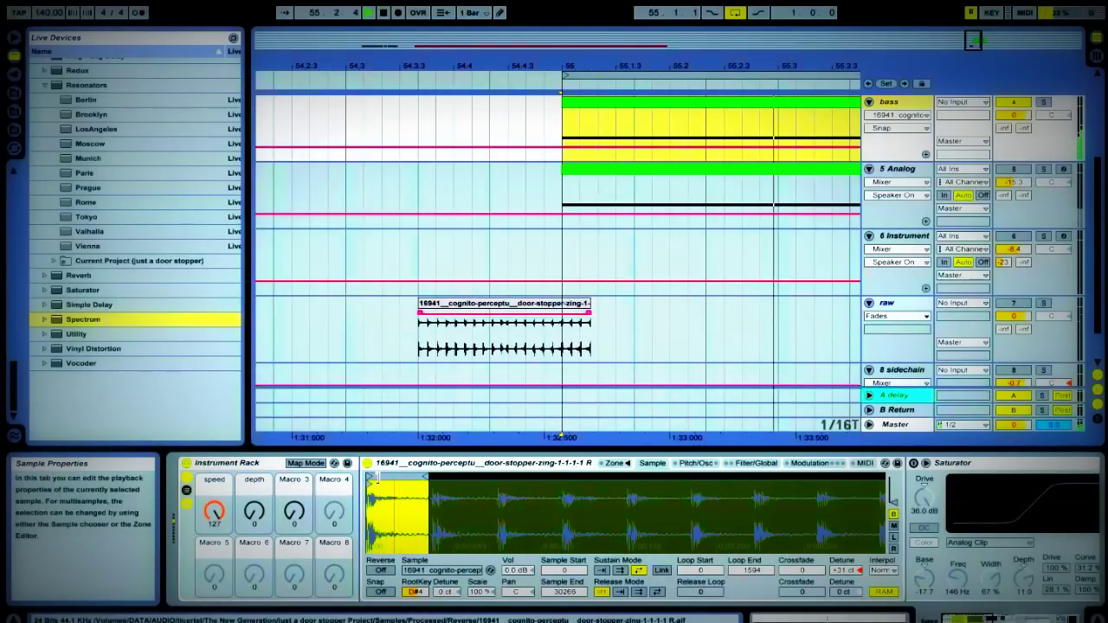
pyautogui.moveTo(422, 487); pyautogui.dragTo(505, 476)
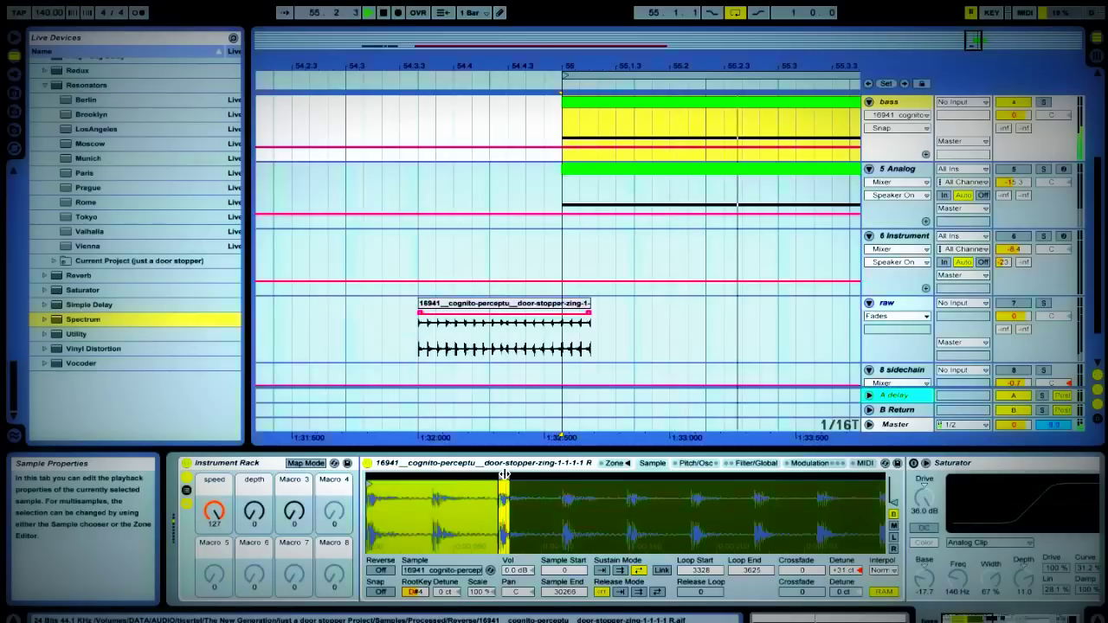
pyautogui.moveTo(505, 476); pyautogui.dragTo(372, 478)
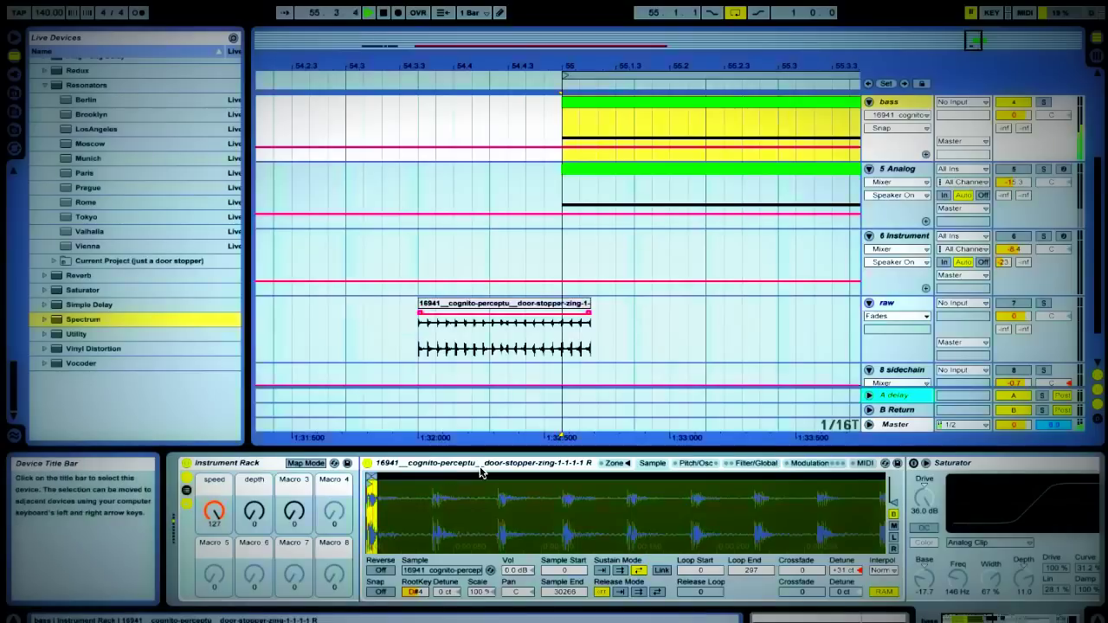
# Step: Replace the bass clip's long note with D#2 from 1 to 1.2.3, F3 from 1.3 to 1.4.3 and E2 from 1.3.3 to the bar's end
pyautogui.click(600, 107)
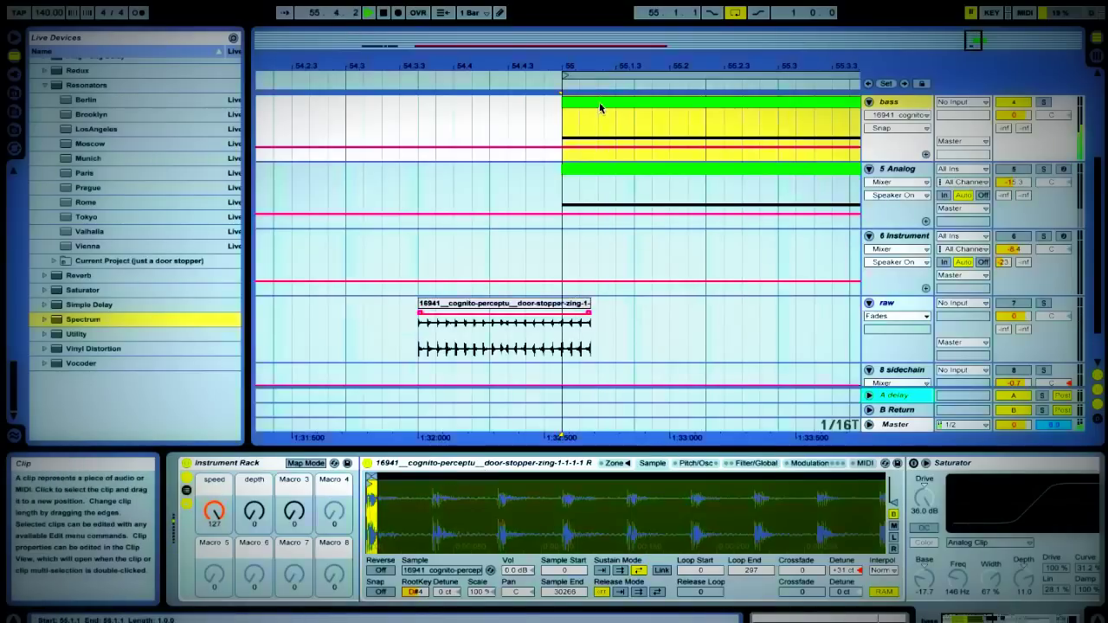
pyautogui.press('space')
pyautogui.doubleClick(599, 107)
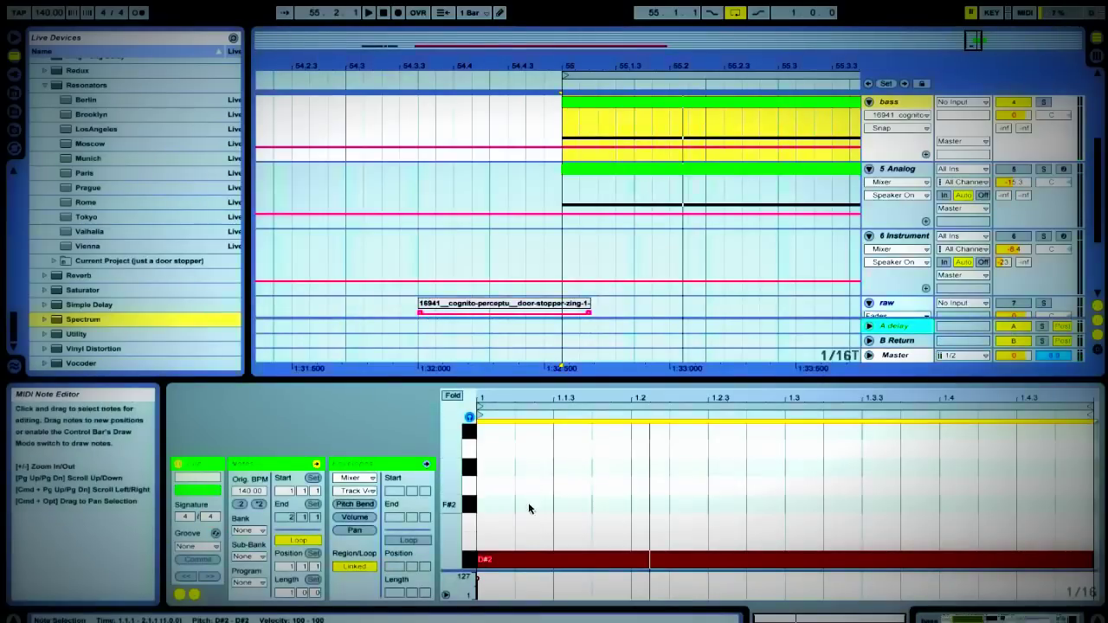
pyautogui.doubleClick(520, 561)
pyautogui.doubleClick(487, 562)
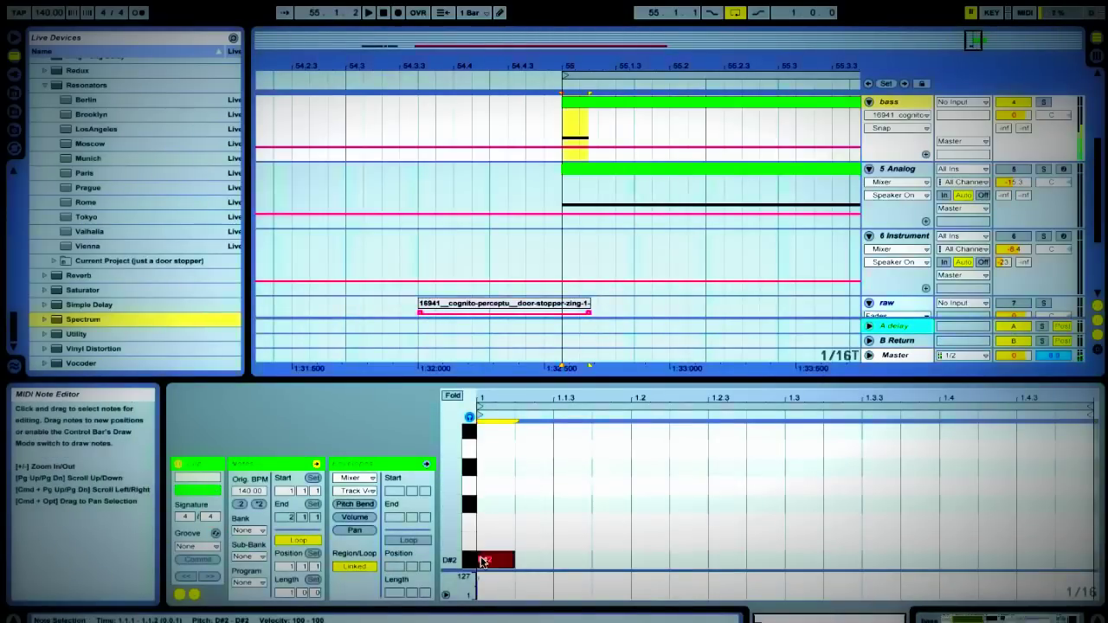
pyautogui.moveTo(518, 560); pyautogui.dragTo(1050, 539)
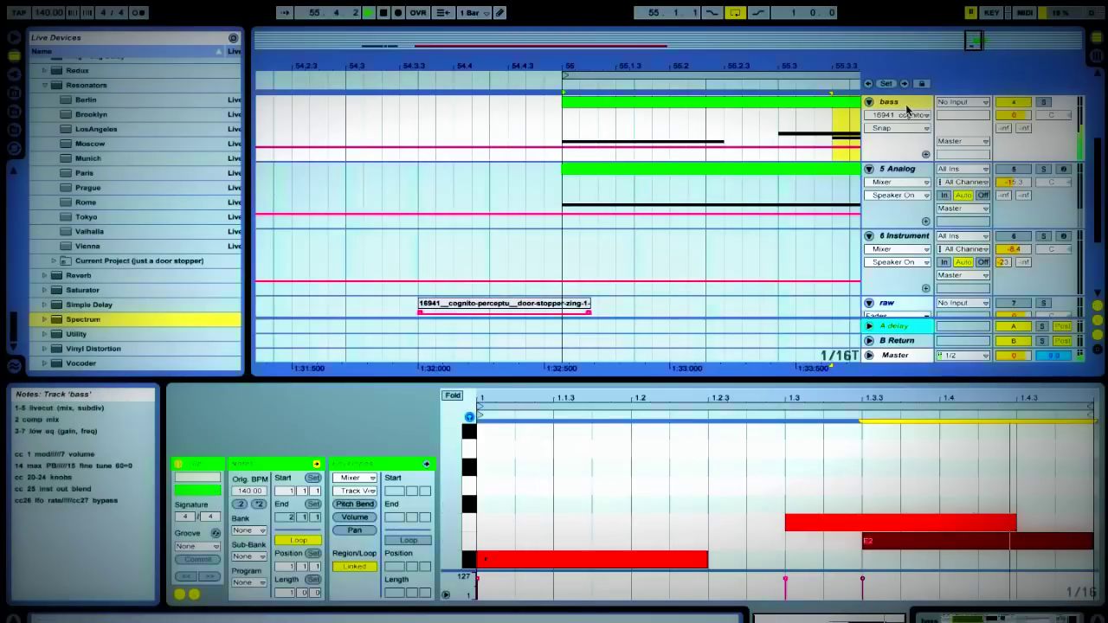
pyautogui.click(923, 522)
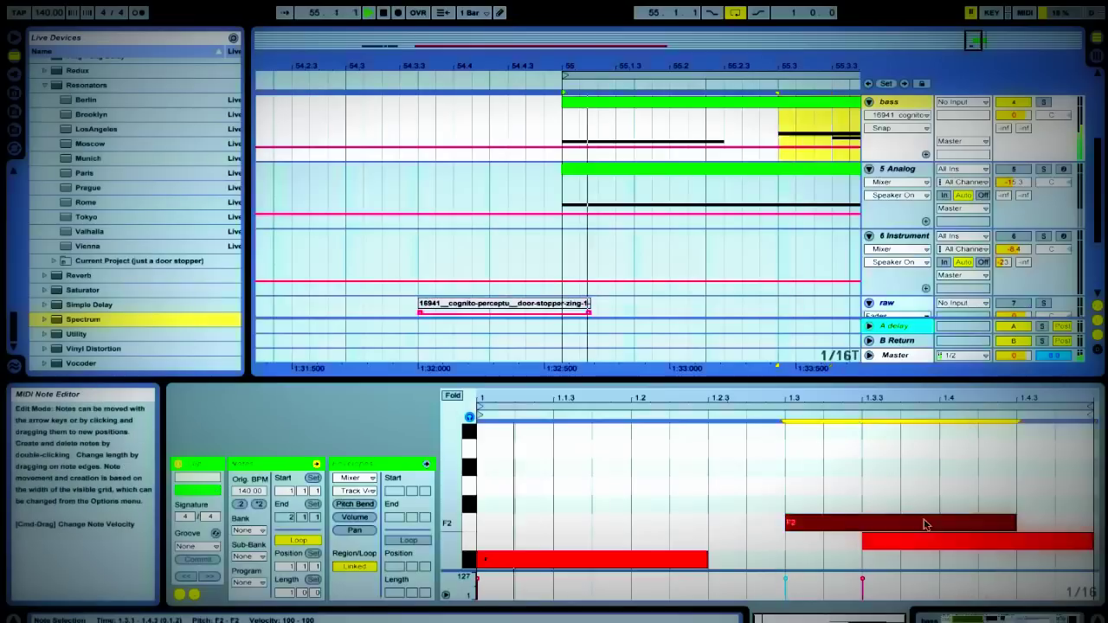
pyautogui.hotkey('shift', 'Up')
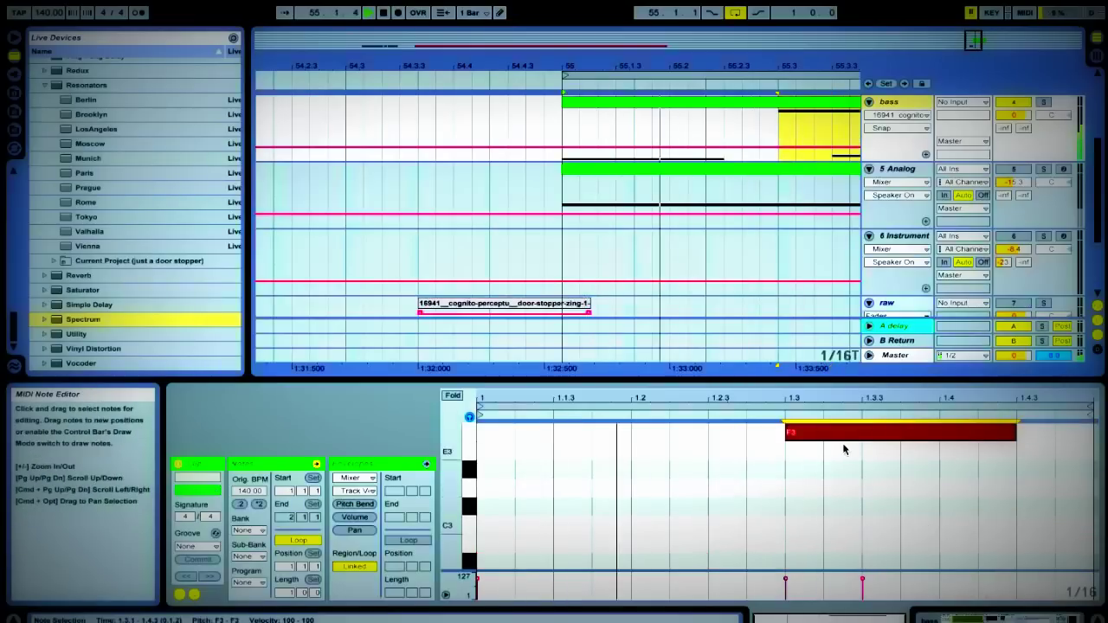
# Step: Set the bass Sampler's pitch glide mode to Glide with a time of 64.9 ms
pyautogui.click(887, 104)
pyautogui.doubleClick(887, 108)
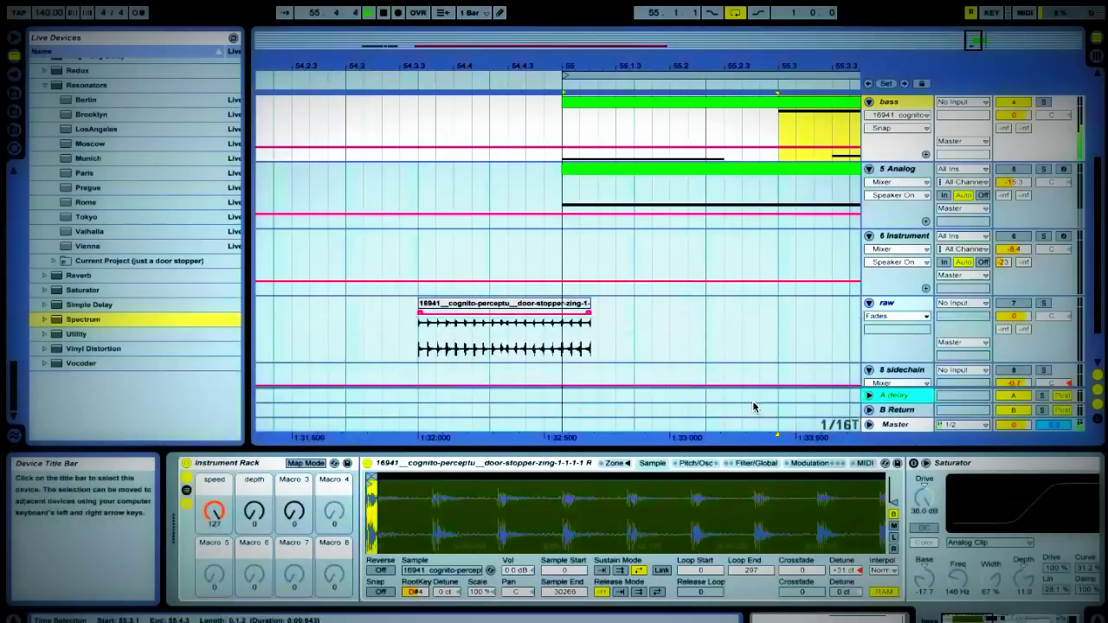
pyautogui.click(692, 463)
pyautogui.moveTo(862, 582)
pyautogui.mouseDown()
pyautogui.moveTo(862, 600)
pyautogui.moveTo(867, 586)
pyautogui.mouseUp()
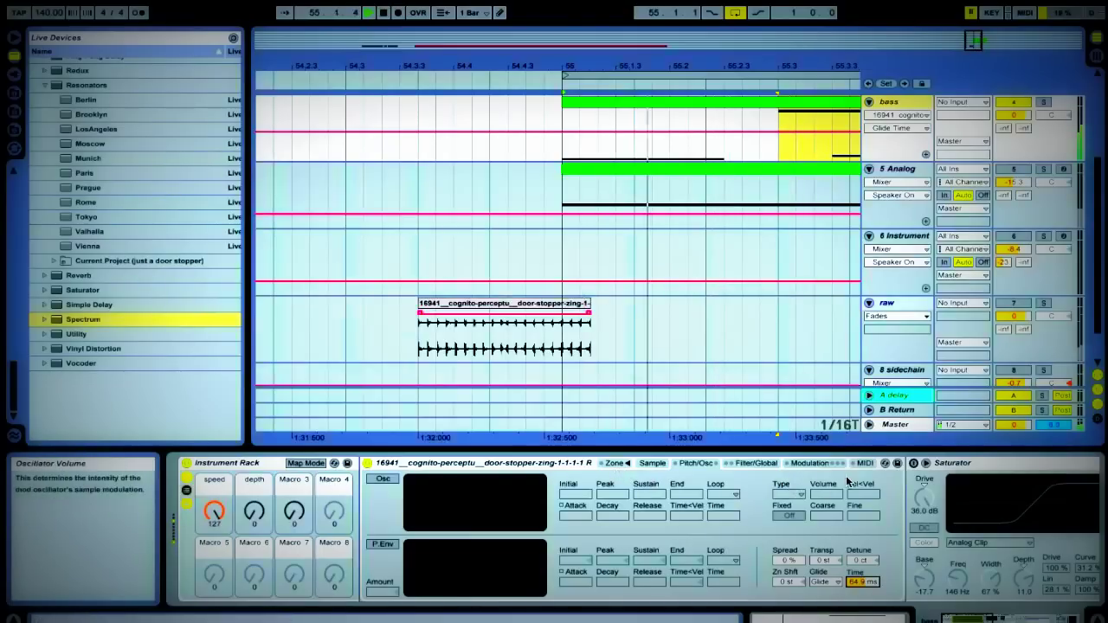
# Step: Turn on the bass track's Saturator and Overdrive, and try the Audio Effect Rack on and off
pyautogui.hscroll(5, 616, 468)
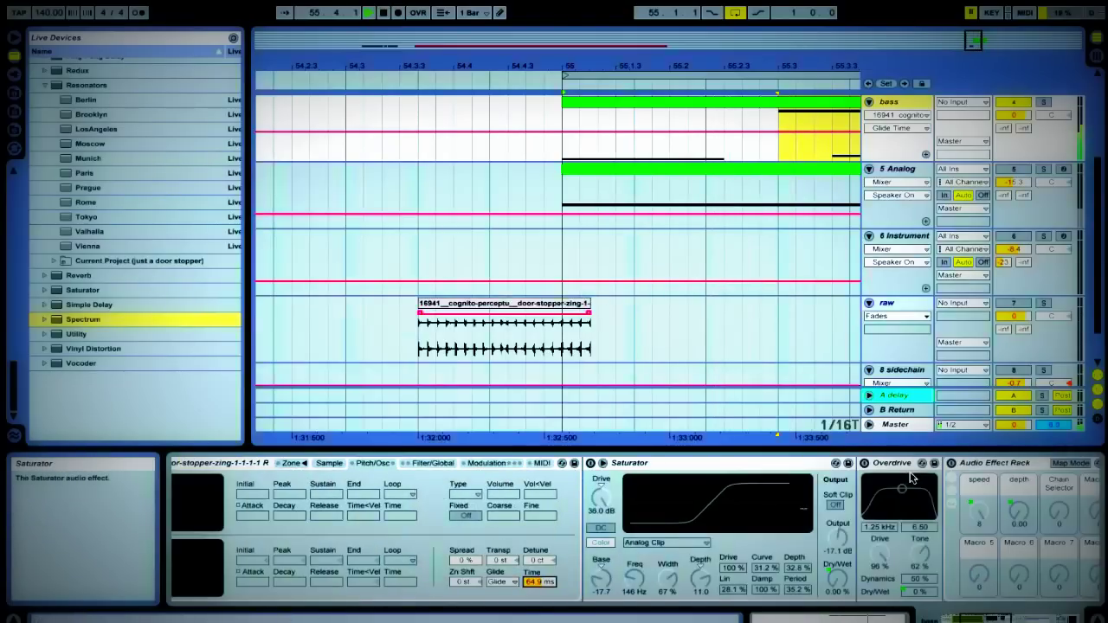
pyautogui.click(591, 464)
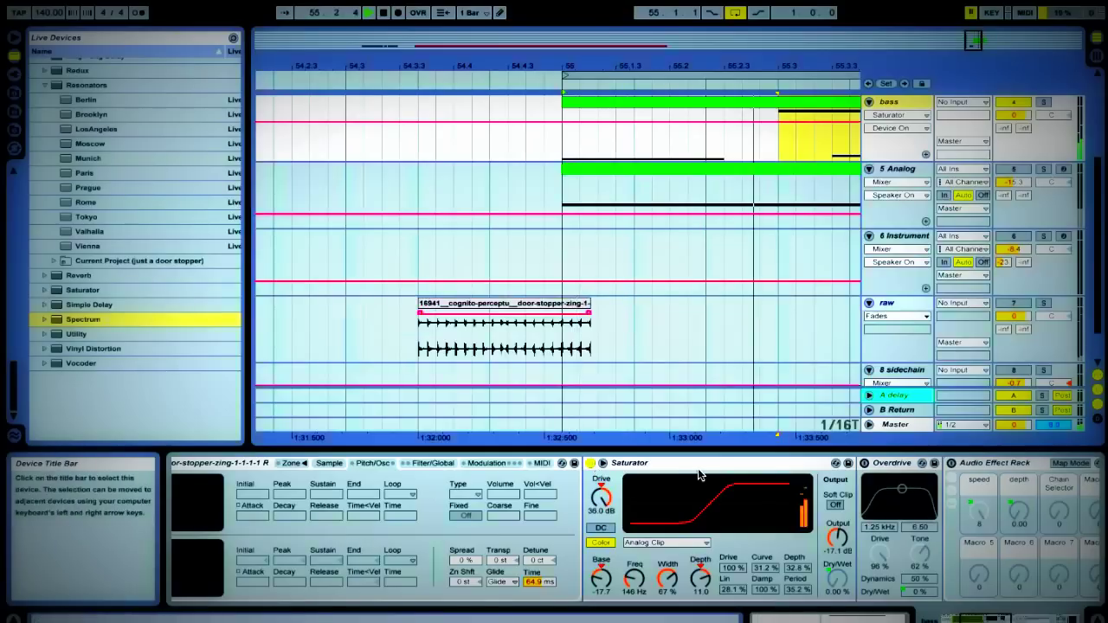
pyautogui.click(864, 464)
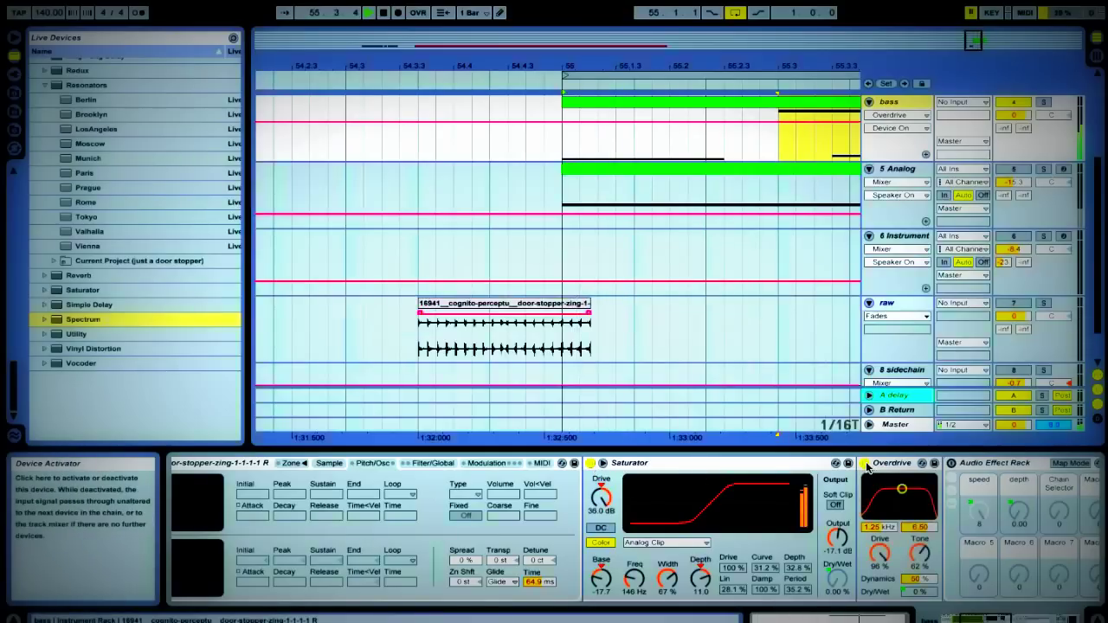
pyautogui.scroll(5, 867, 466)
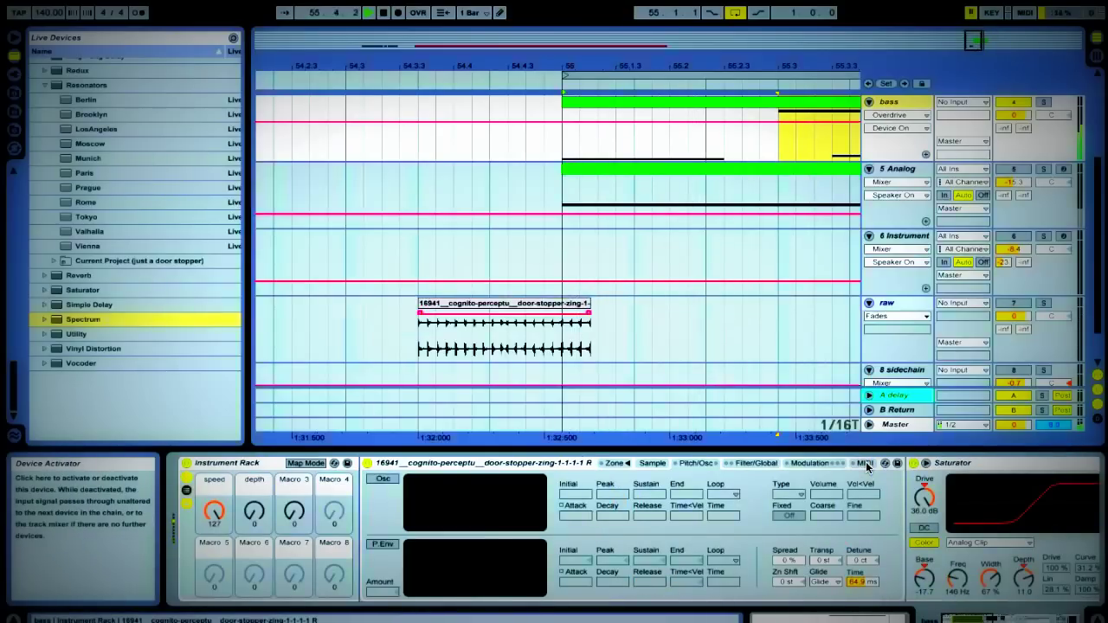
pyautogui.scroll(-5, 867, 466)
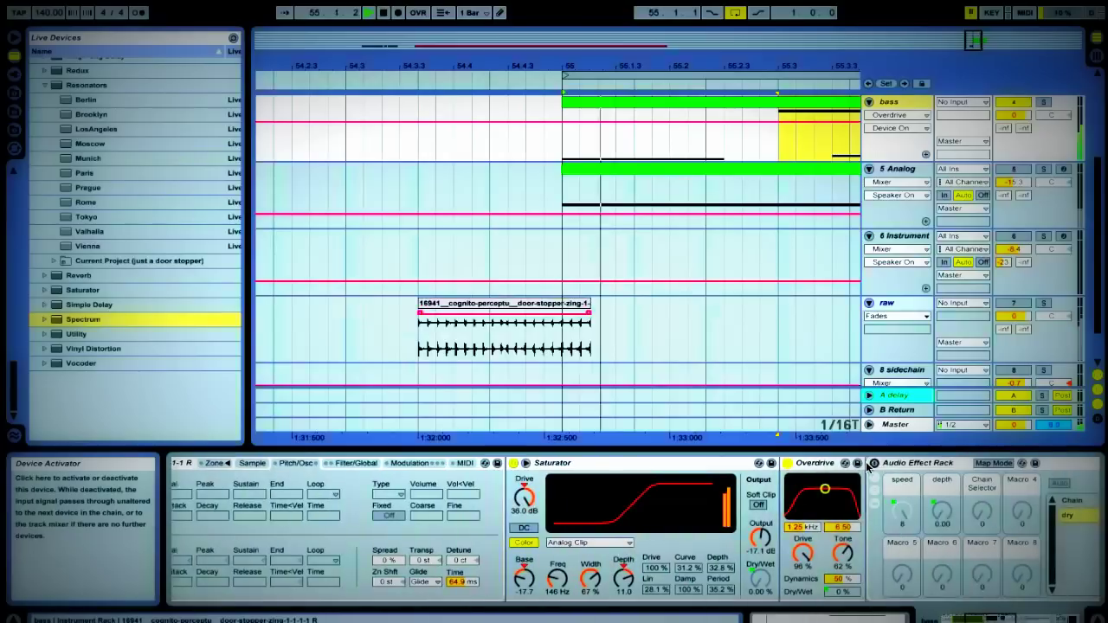
pyautogui.click(783, 465)
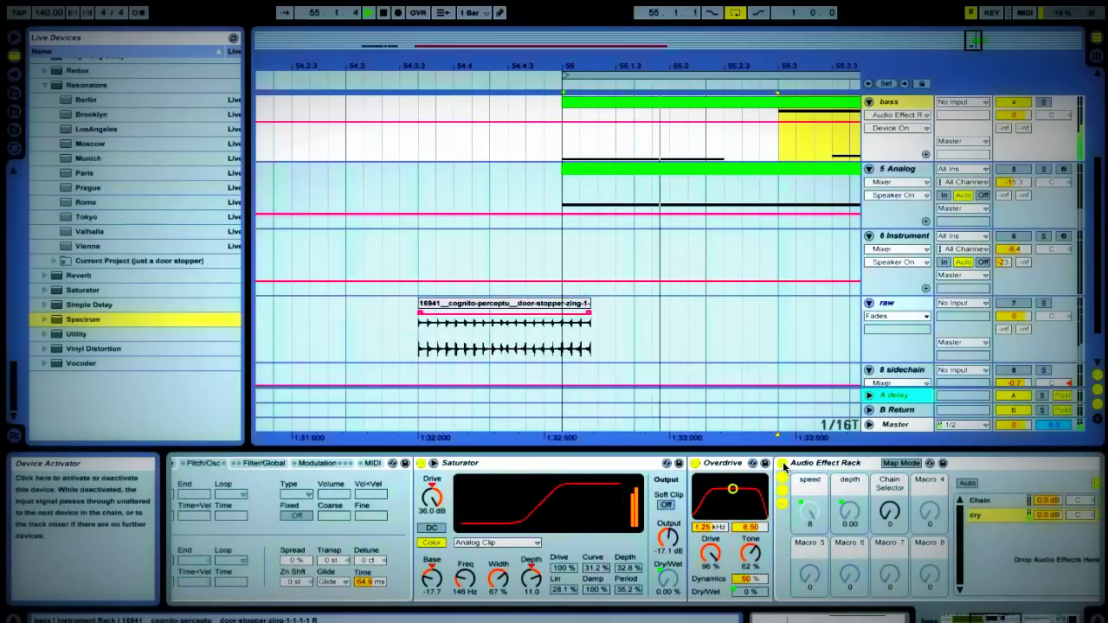
pyautogui.scroll(-4, 783, 465)
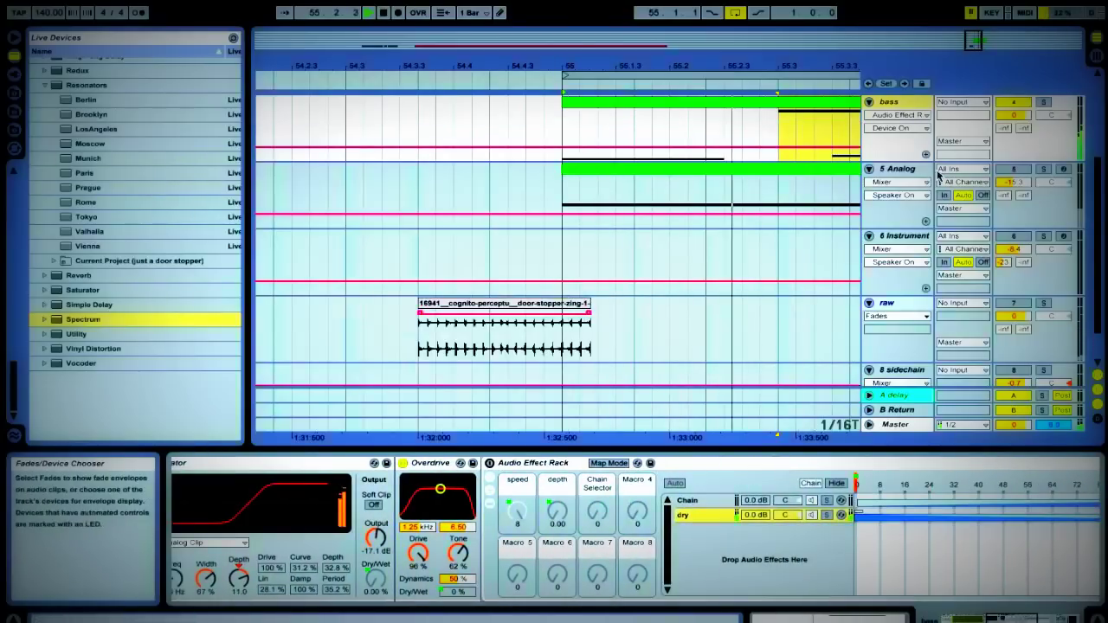
# Step: Delete the 5 Analog reference track
pyautogui.click(922, 171)
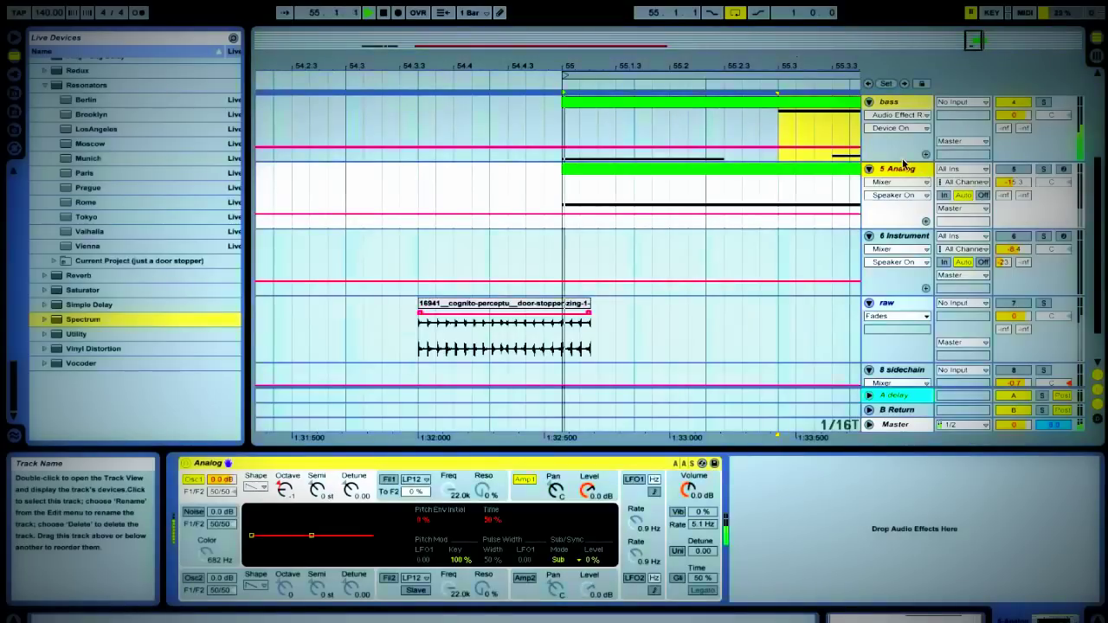
pyautogui.press('Delete')
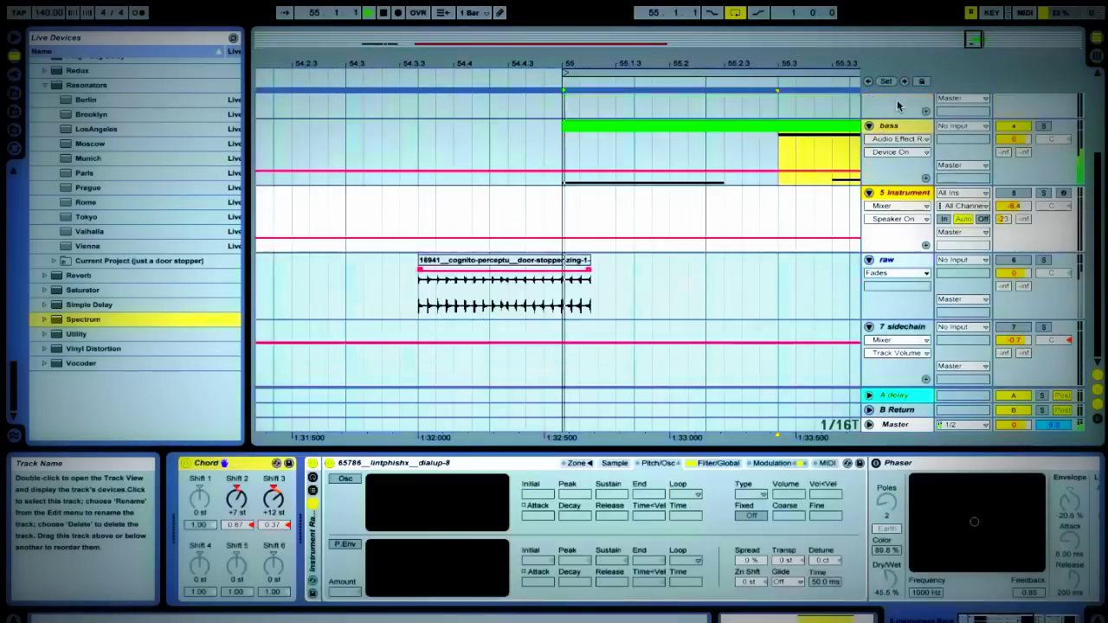
# Step: Turn on the Audio Effect Rack on the bass track
pyautogui.click(896, 127)
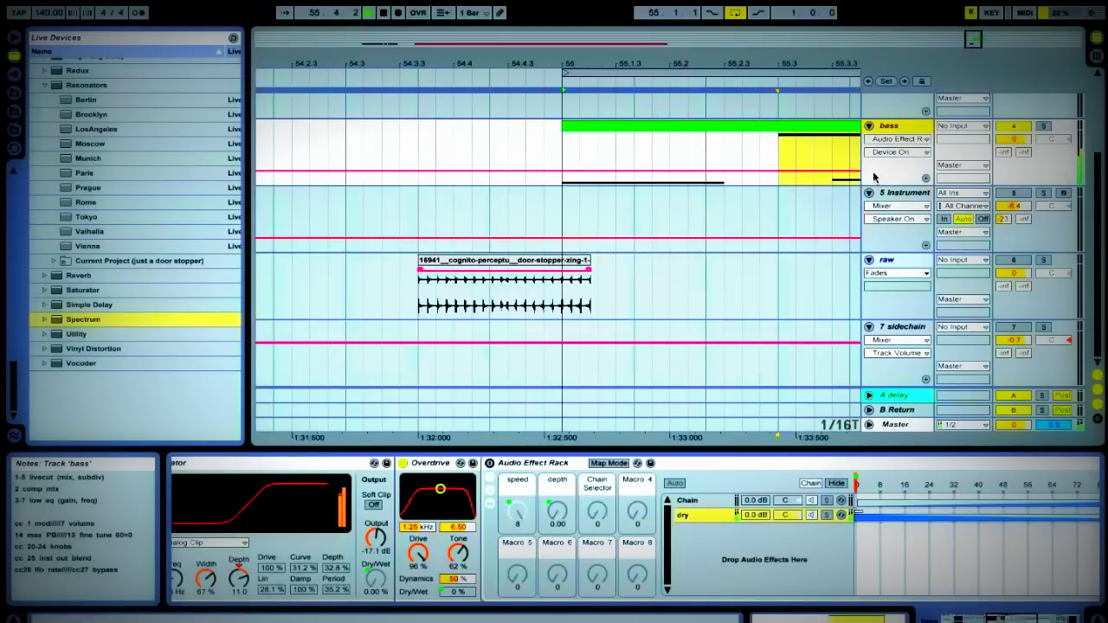
pyautogui.click(501, 466)
pyautogui.click(491, 464)
# Step: Enable the bass Sampler's filter and LFO 1, and set the Instrument Rack's depth macro to 127
pyautogui.hscroll(-10, 494, 466)
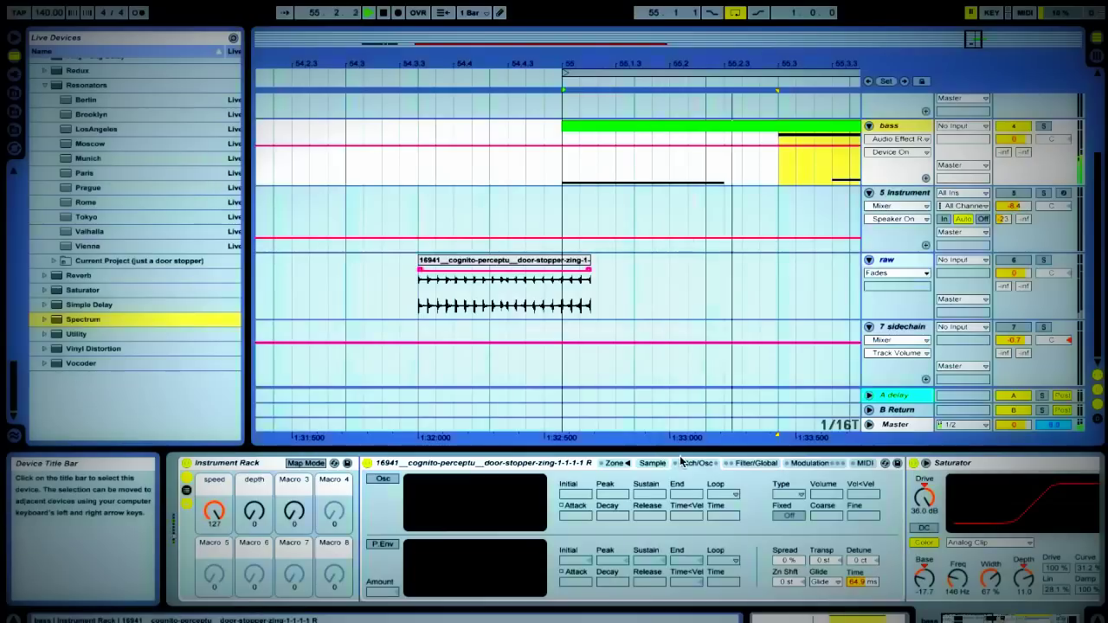
pyautogui.click(739, 463)
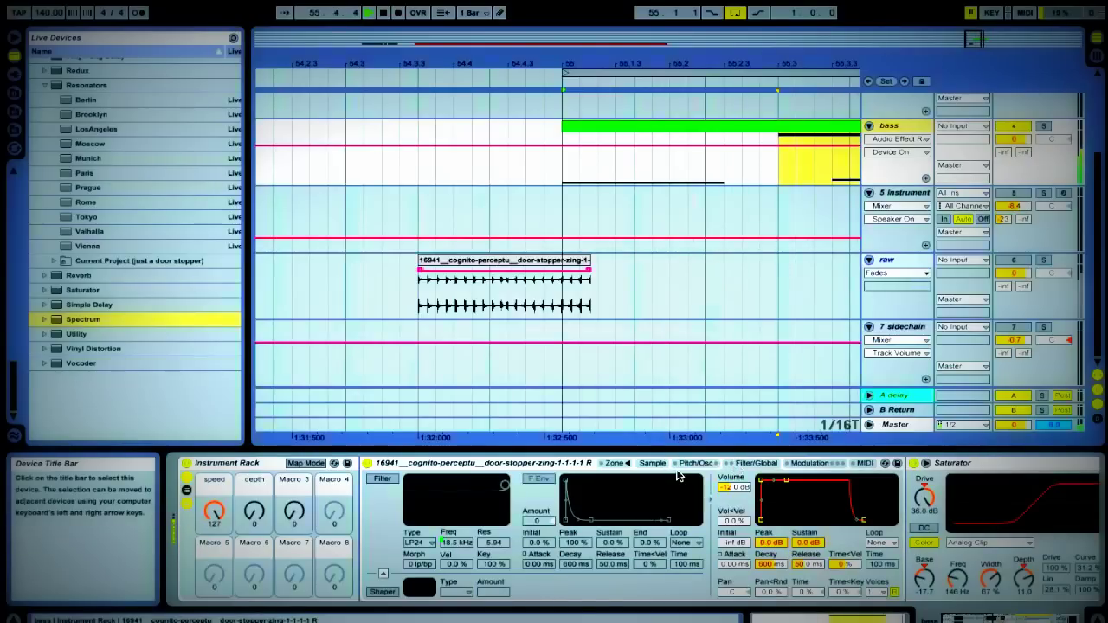
pyautogui.click(388, 482)
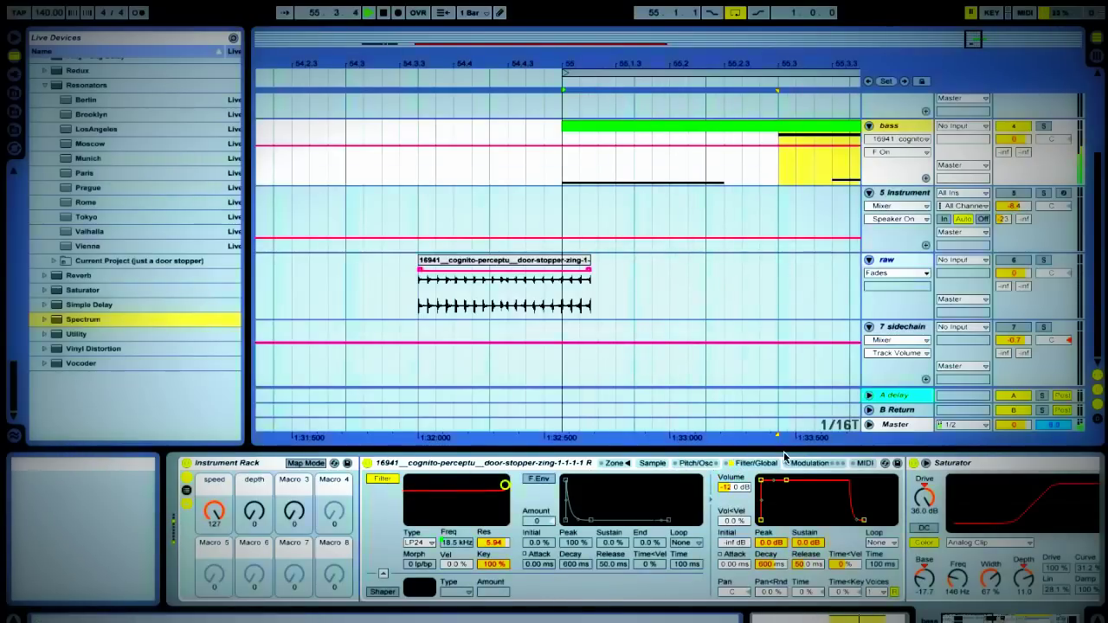
pyautogui.click(810, 463)
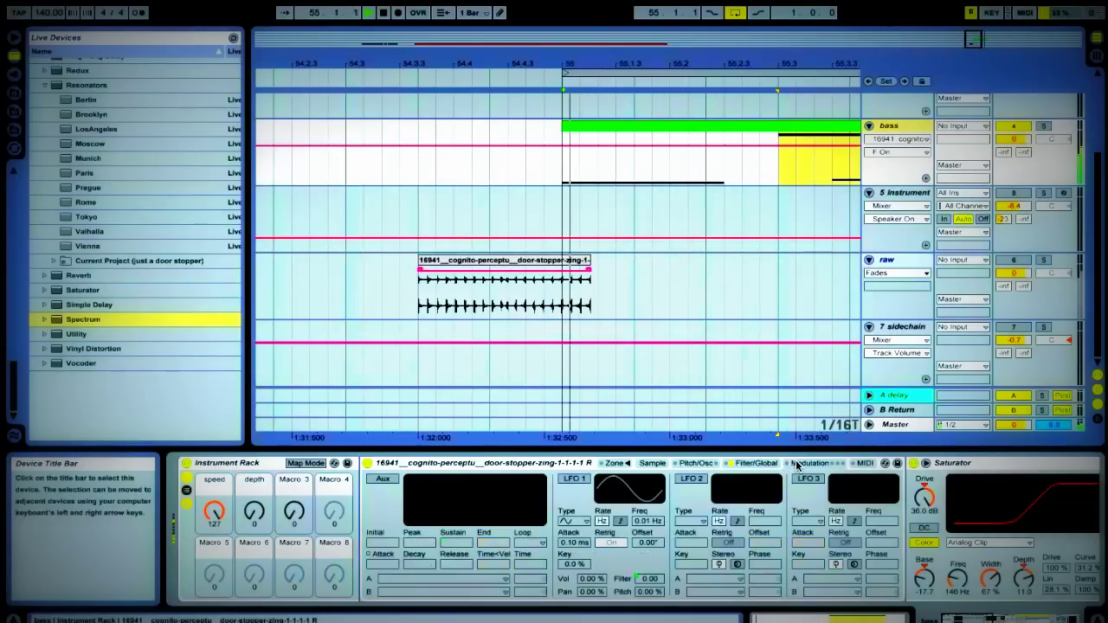
pyautogui.click(568, 481)
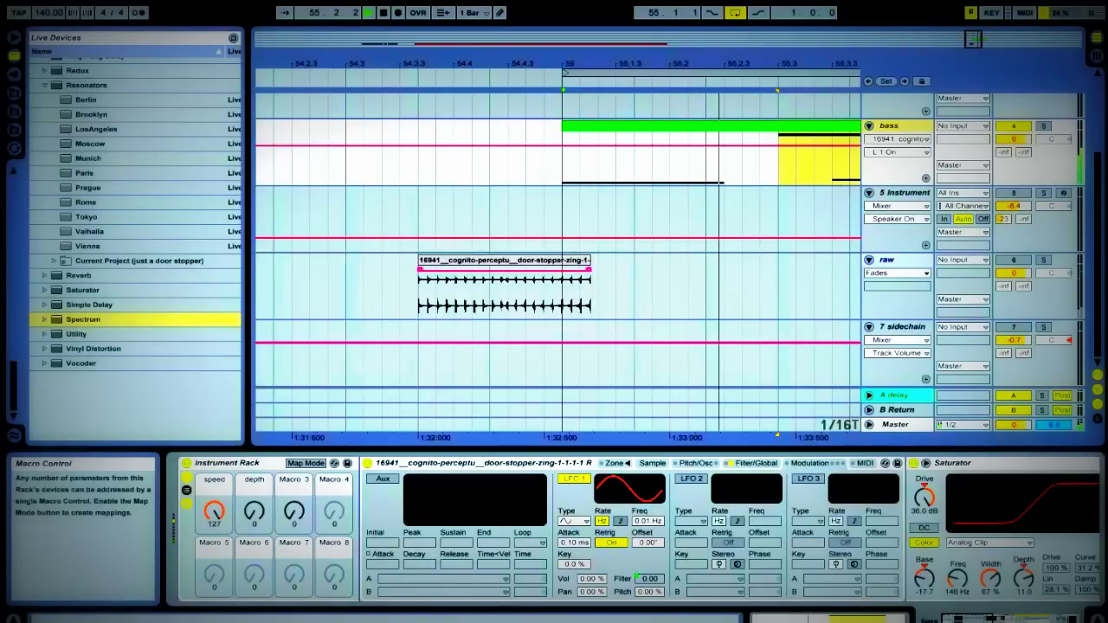
pyautogui.moveTo(254, 512); pyautogui.dragTo(253, 402)
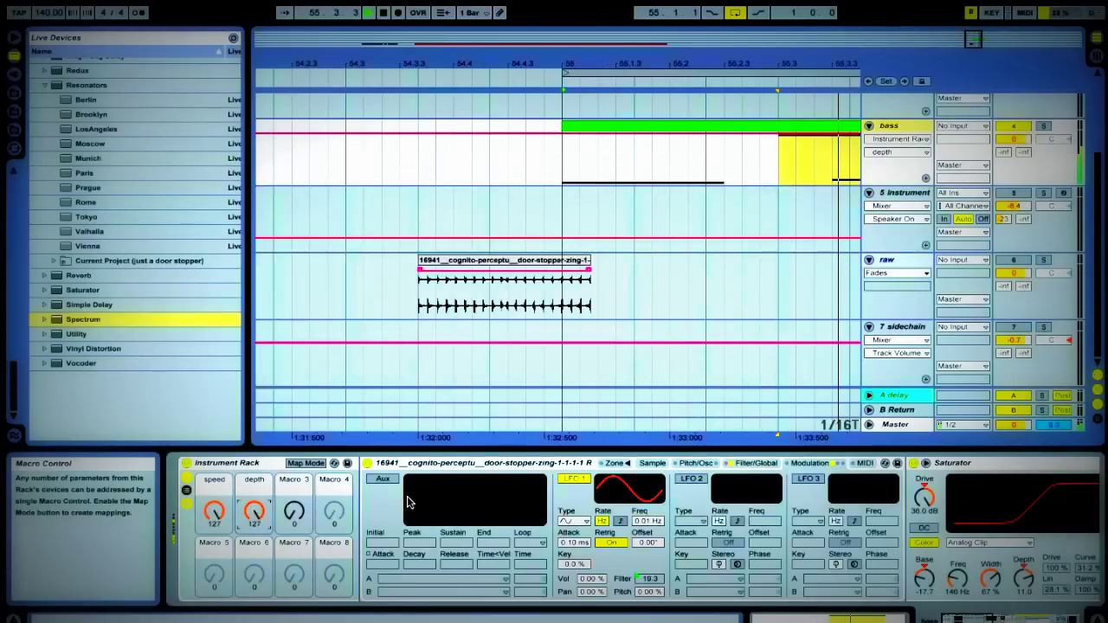
# Step: Set the bass Sampler's sustain mode to the forward loop instead of back-and-forth
pyautogui.click(650, 465)
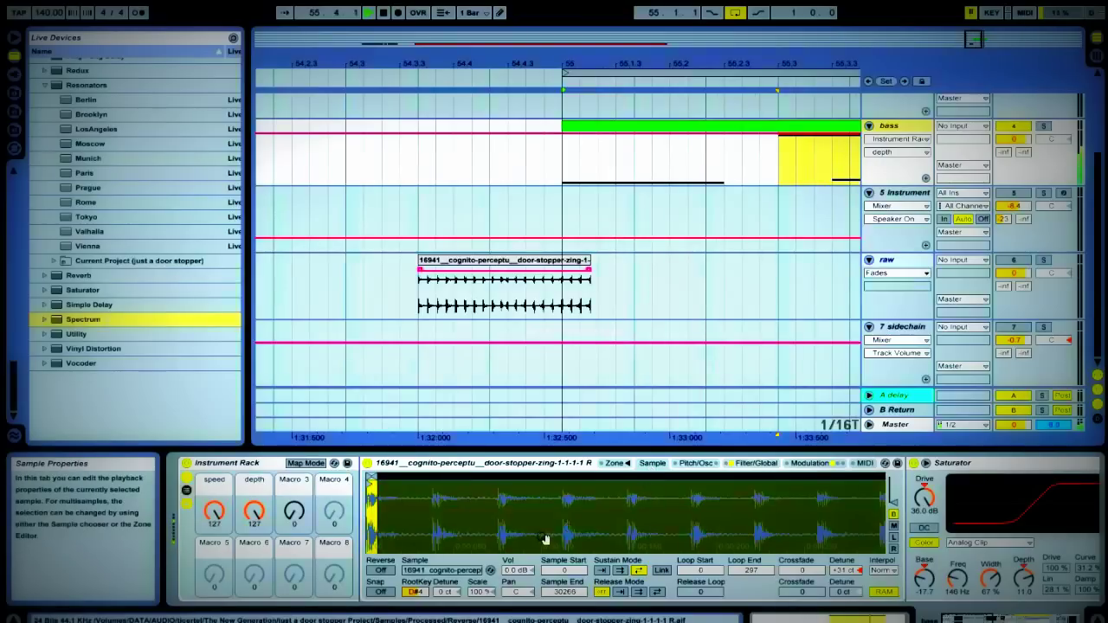
pyautogui.click(620, 572)
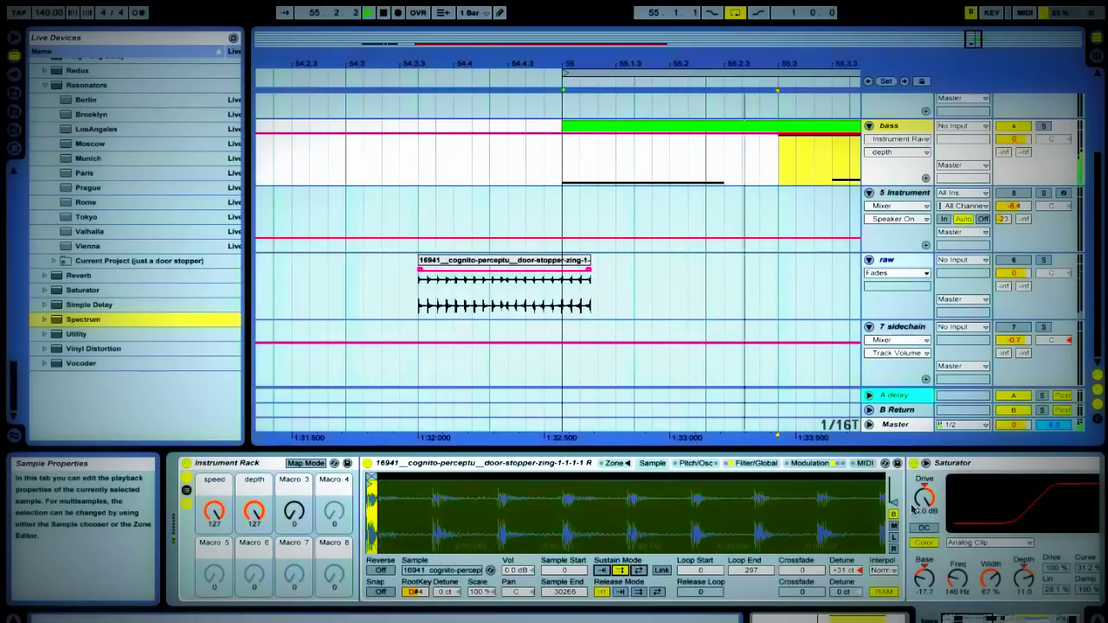
pyautogui.click(919, 470)
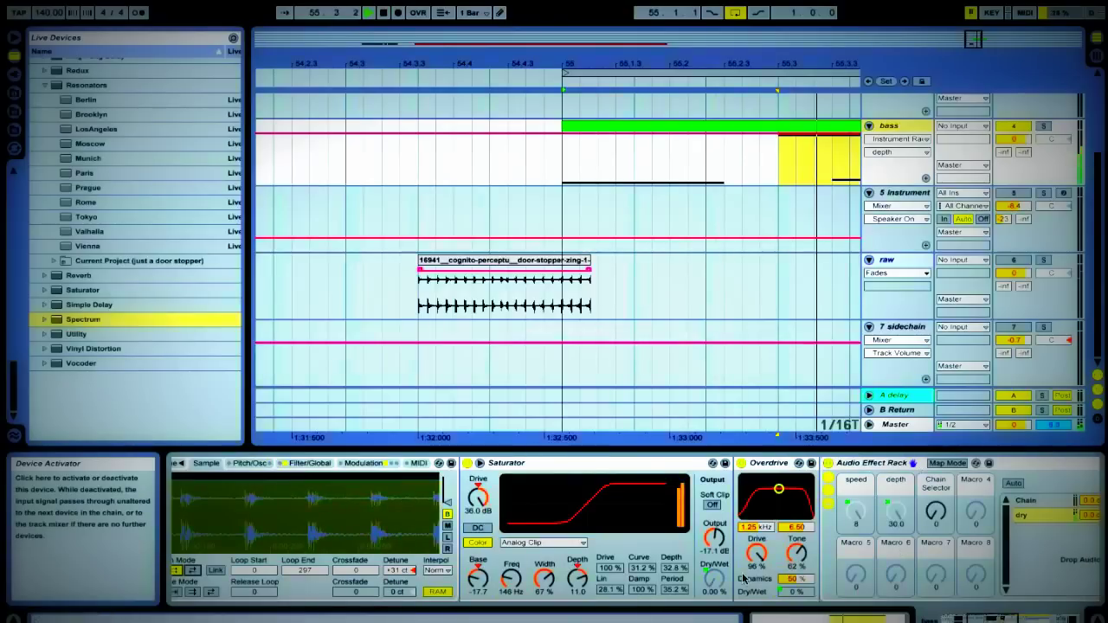
pyautogui.hscroll(-5, 714, 576)
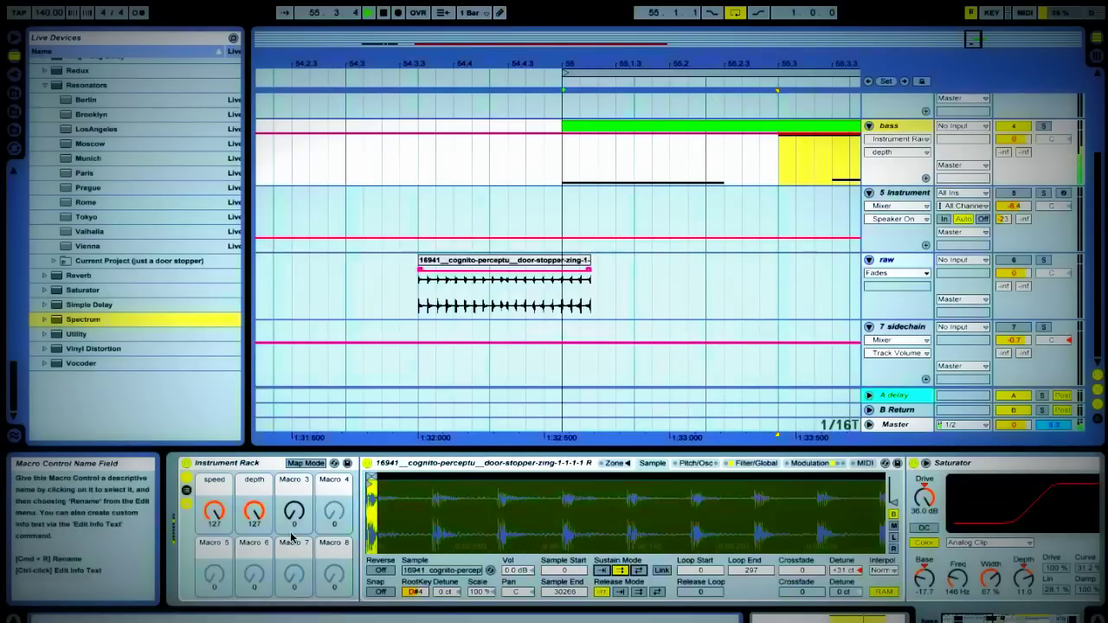
# Step: Set the Instrument Rack's Macro 3 to 127, depth to 18 and speed to 25
pyautogui.click(296, 503)
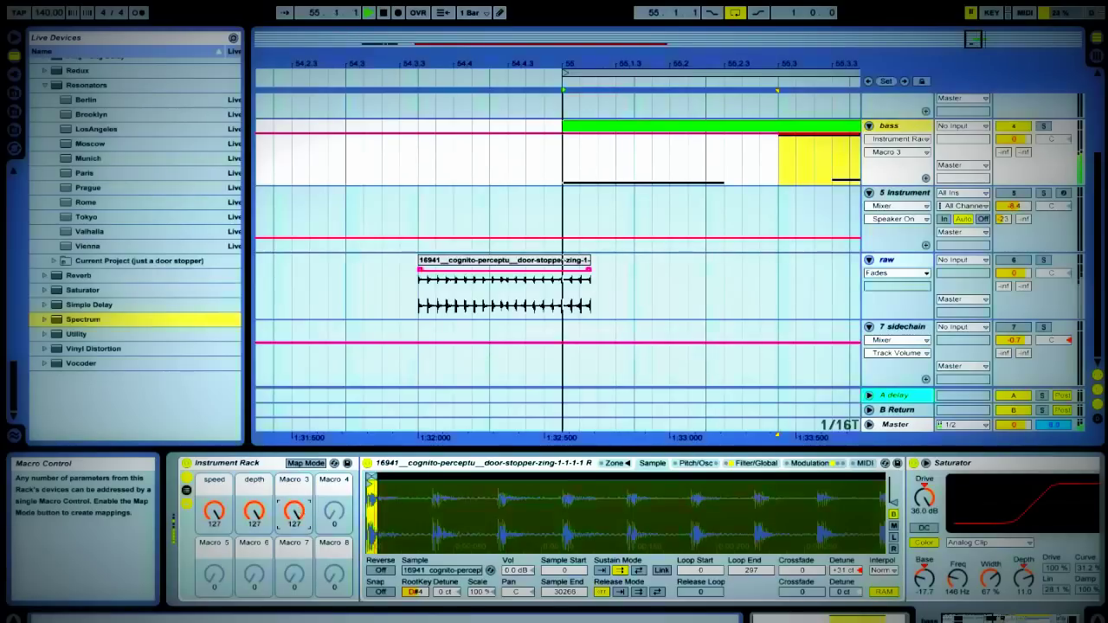
pyautogui.moveTo(254, 511); pyautogui.dragTo(254, 580)
pyautogui.moveTo(214, 511); pyautogui.dragTo(222, 517)
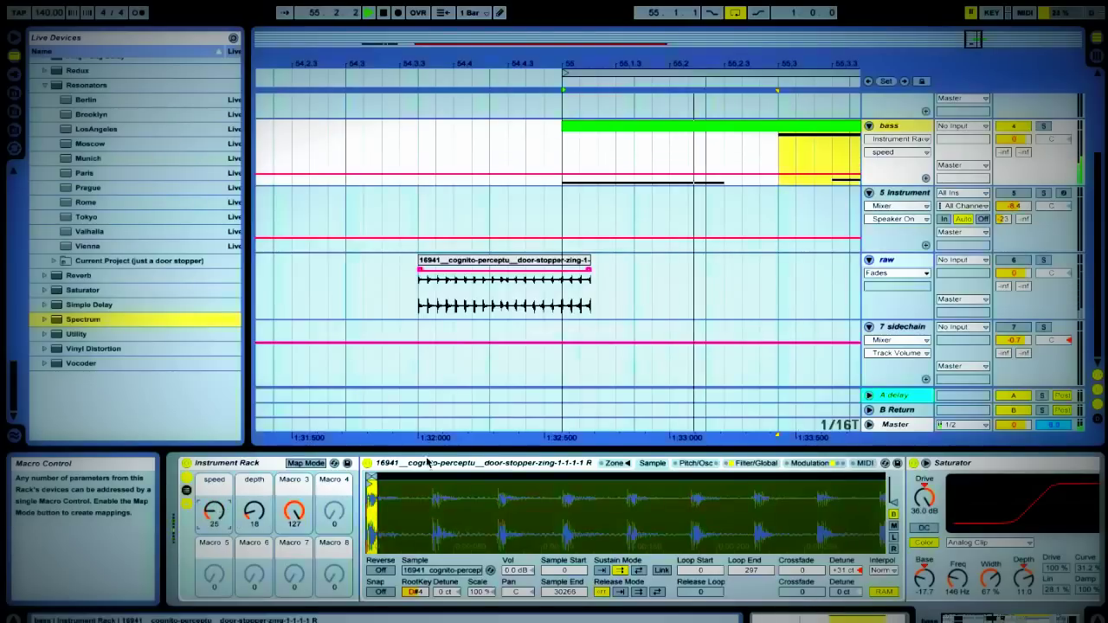
# Step: Sync the Sampler's LFO 1 rate to beat time, with the speed macro at 43 and the depth macro at 114
pyautogui.click(679, 463)
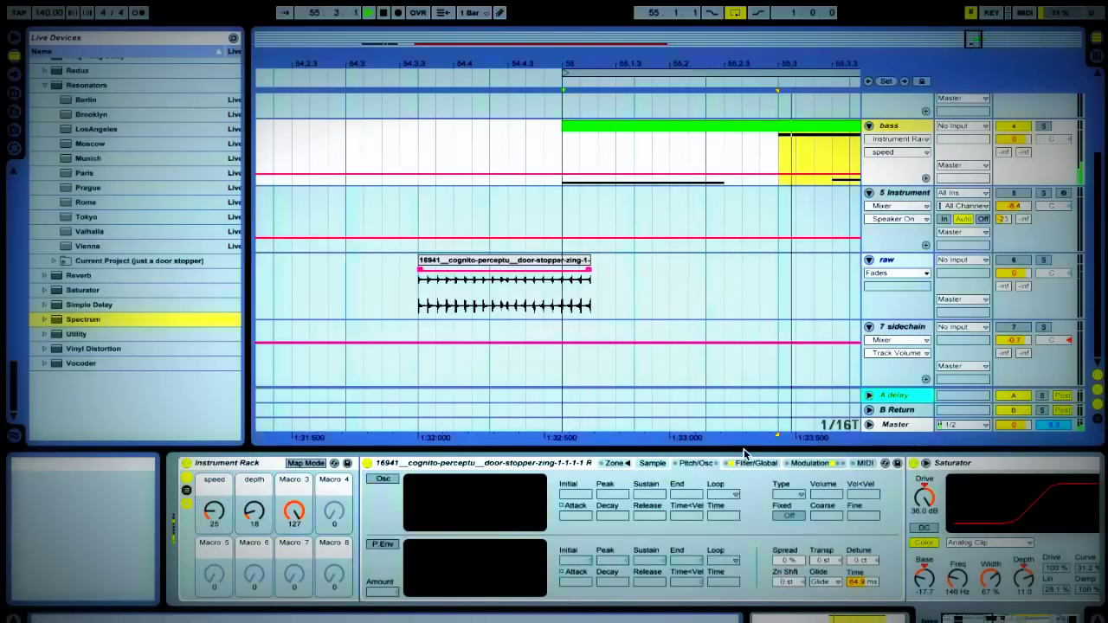
pyautogui.click(809, 462)
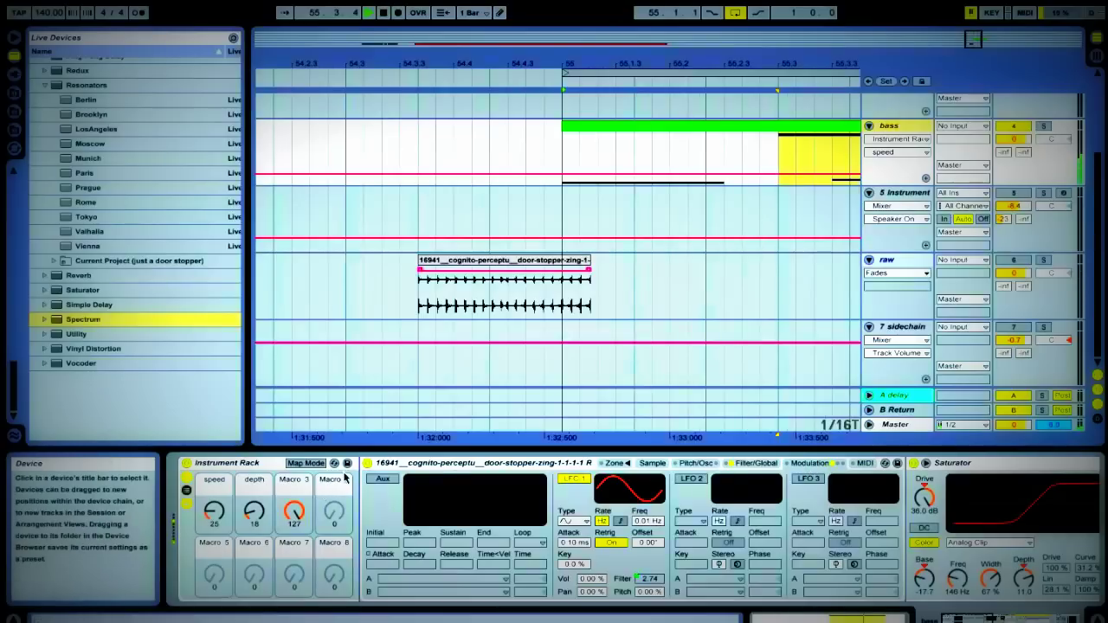
pyautogui.moveTo(213, 509); pyautogui.dragTo(213, 523)
pyautogui.click(620, 520)
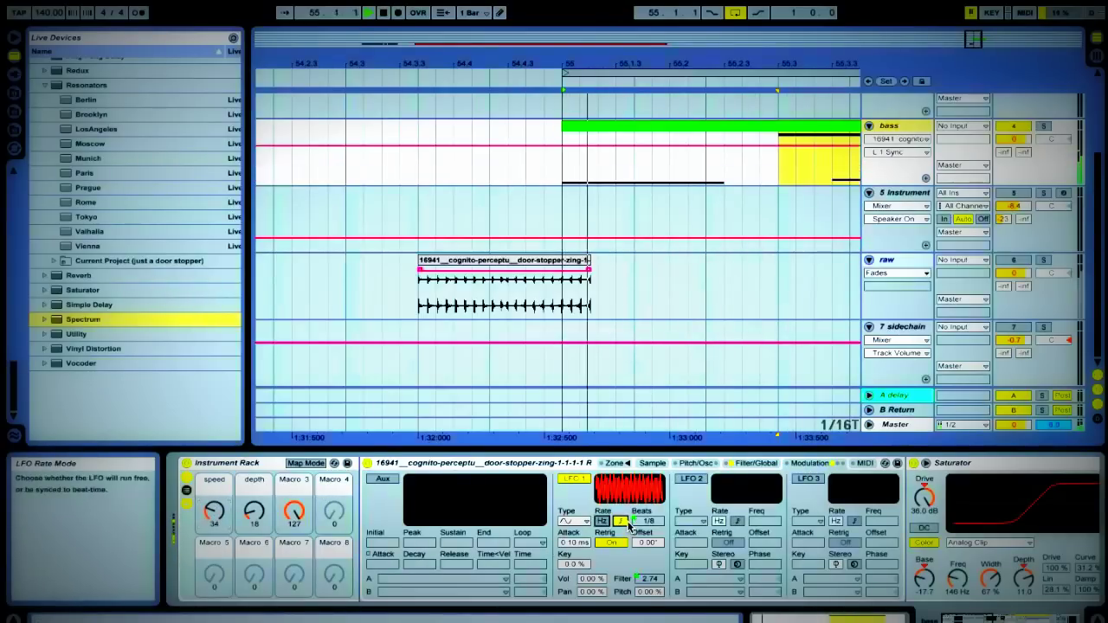
pyautogui.click(215, 516)
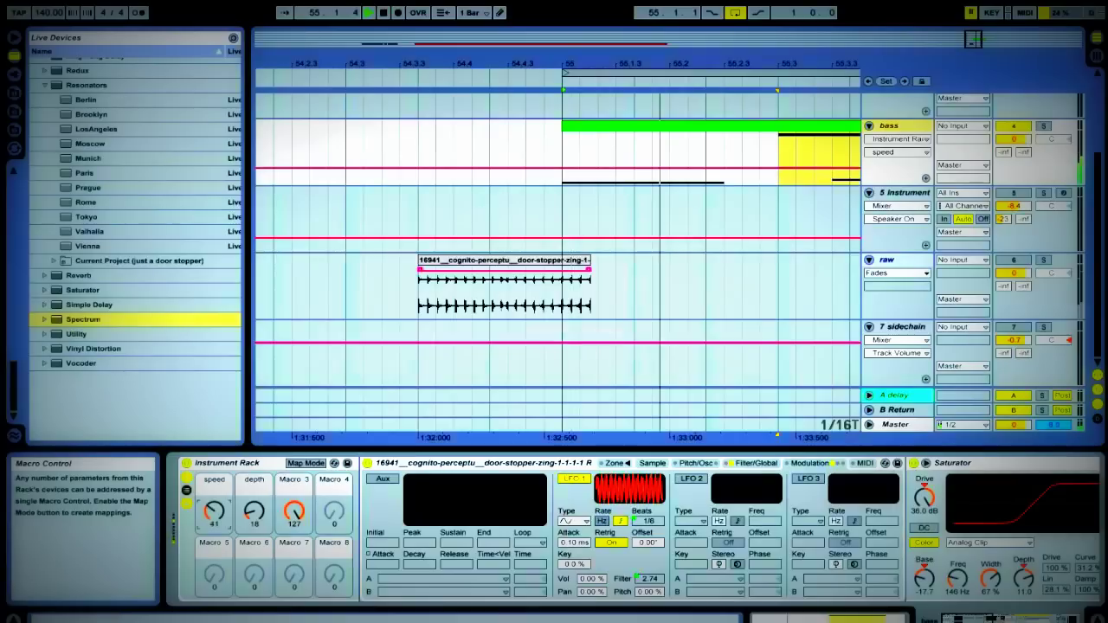
pyautogui.moveTo(216, 516); pyautogui.dragTo(215, 509)
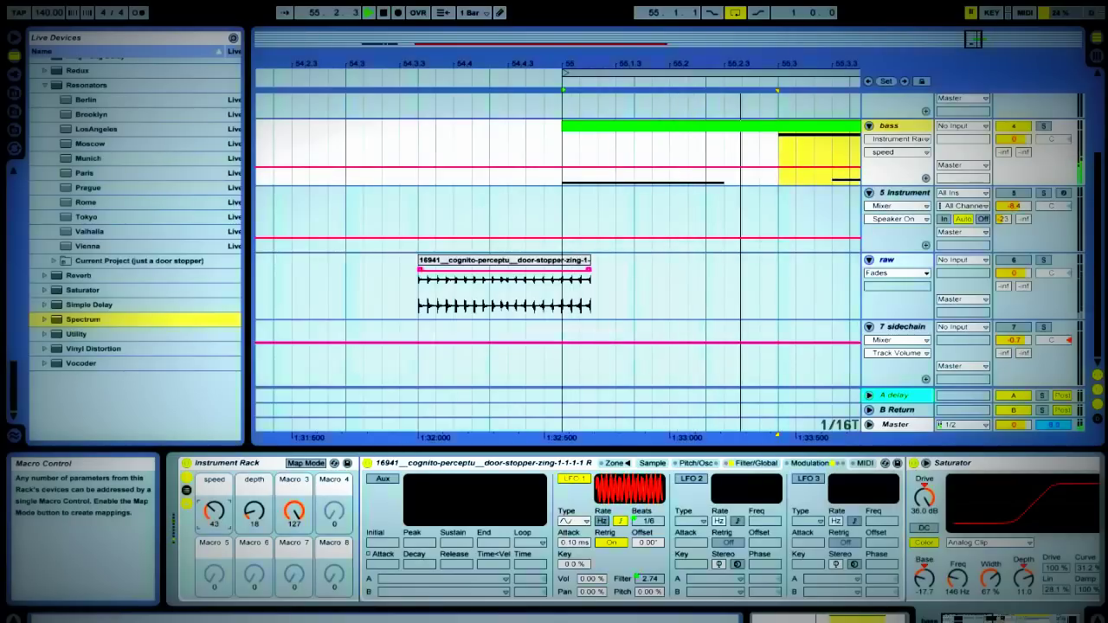
pyautogui.moveTo(254, 513); pyautogui.dragTo(290, 514)
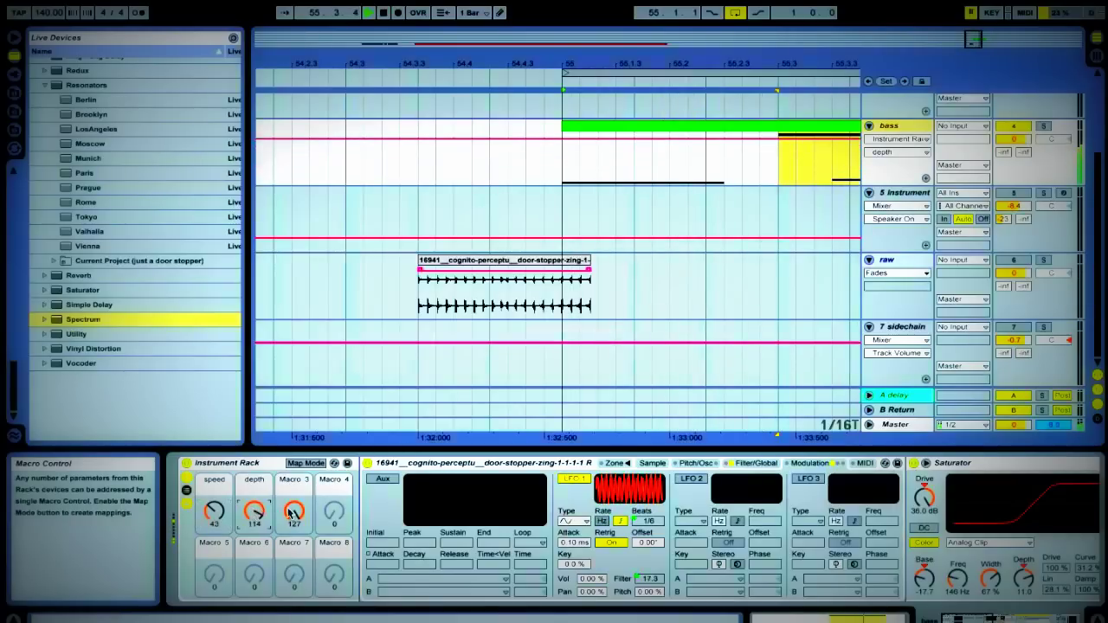
# Step: Turn off the bass track's Audio Effect Rack, Overdrive and Saturator
pyautogui.hscroll(10, 294, 514)
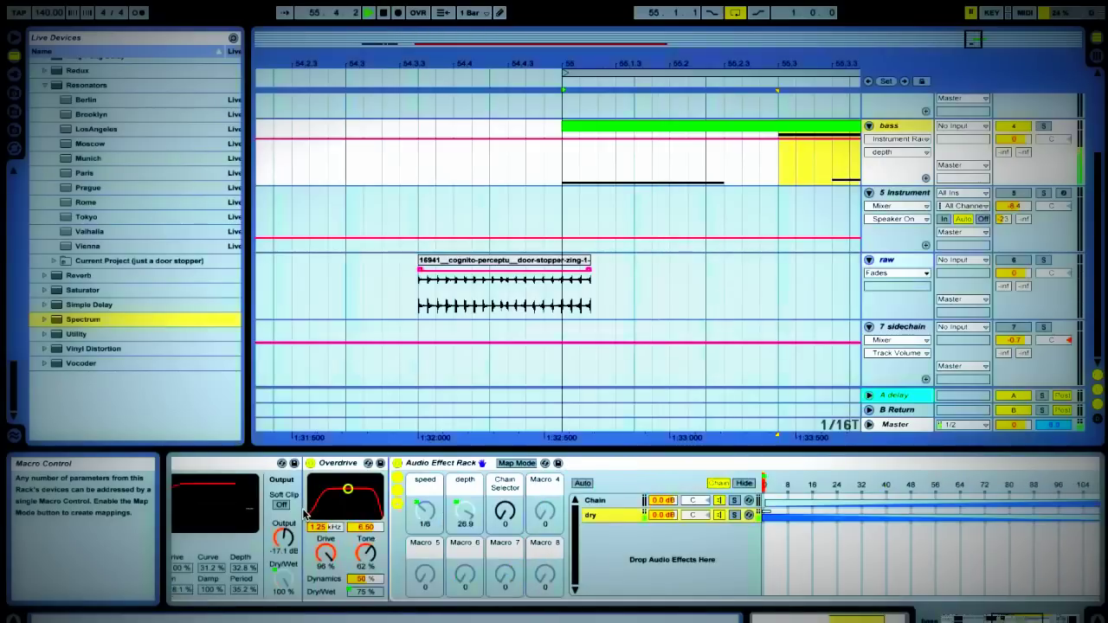
pyautogui.hscroll(3, 305, 514)
pyautogui.click(336, 465)
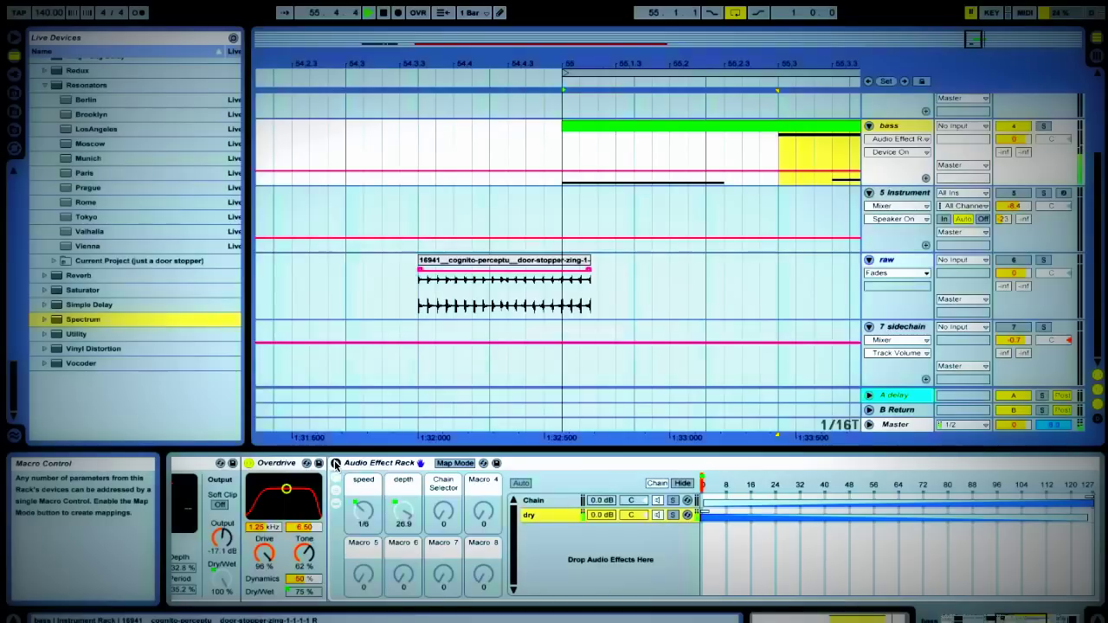
pyautogui.click(249, 464)
pyautogui.hscroll(-5, 251, 468)
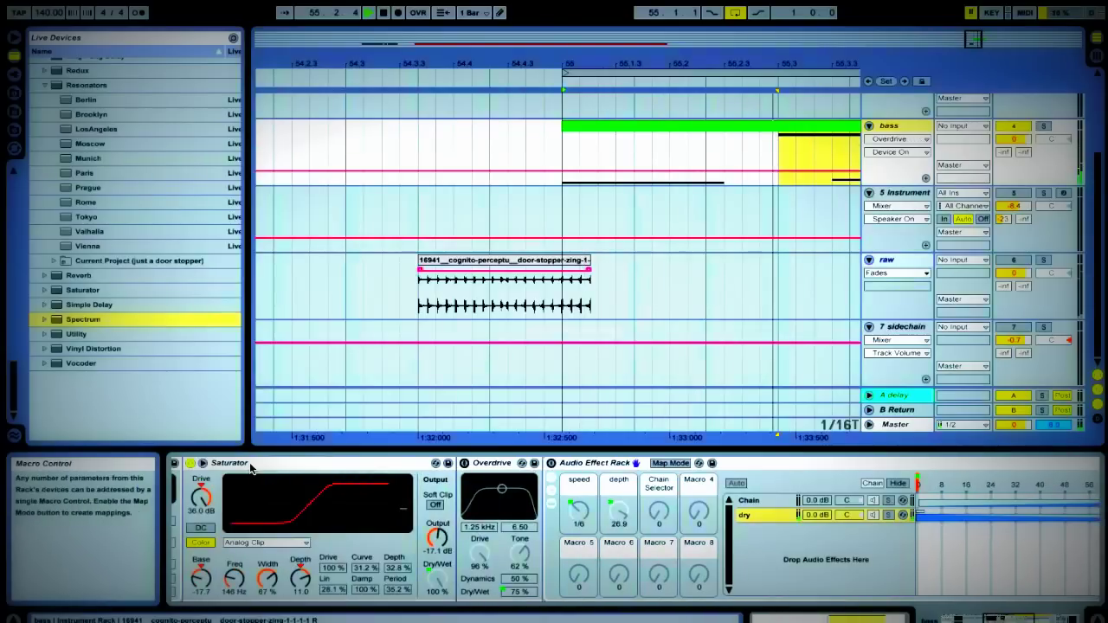
pyautogui.click(191, 464)
pyautogui.hscroll(-3, 194, 485)
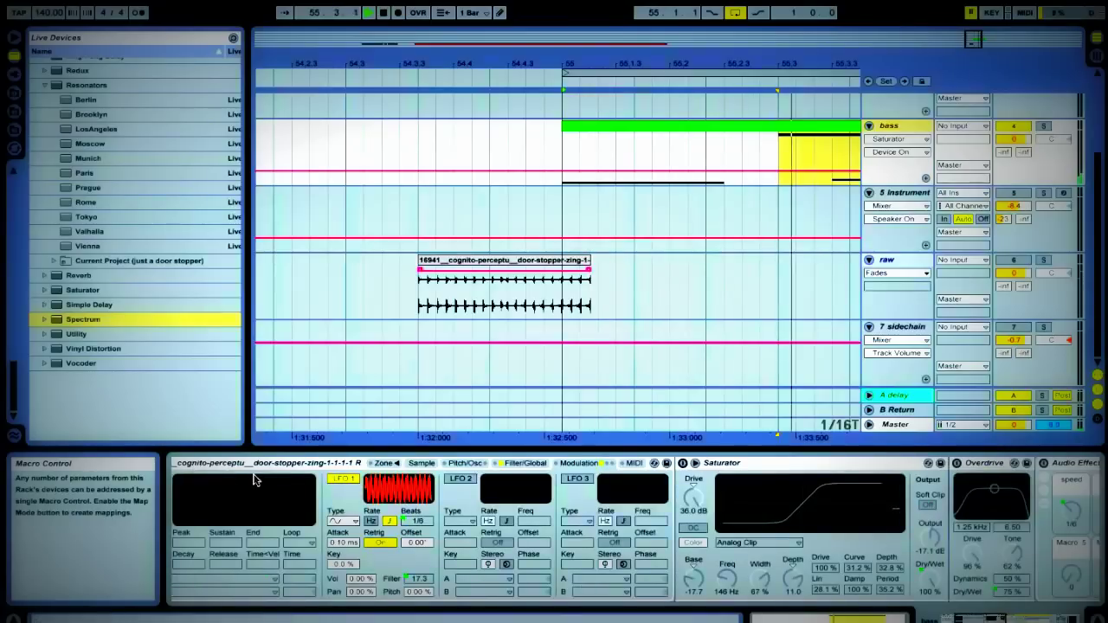
# Step: Raise the Sampler filter's resonance to 7.27, and set the depth macro to 127 and Macro 3 to 64
pyautogui.click(508, 466)
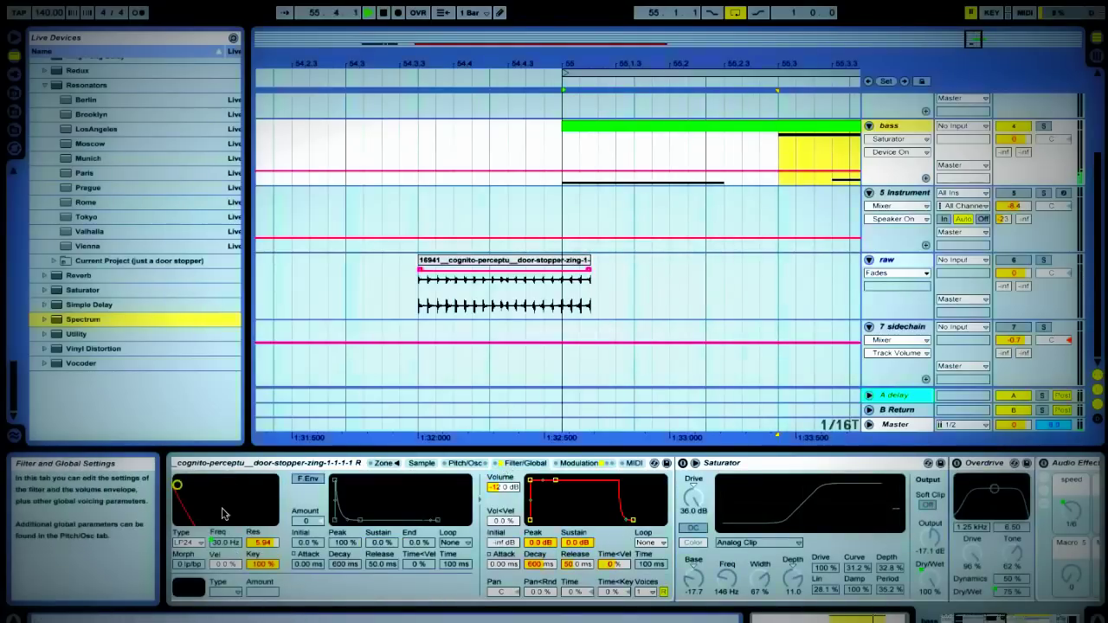
pyautogui.hscroll(-3, 190, 504)
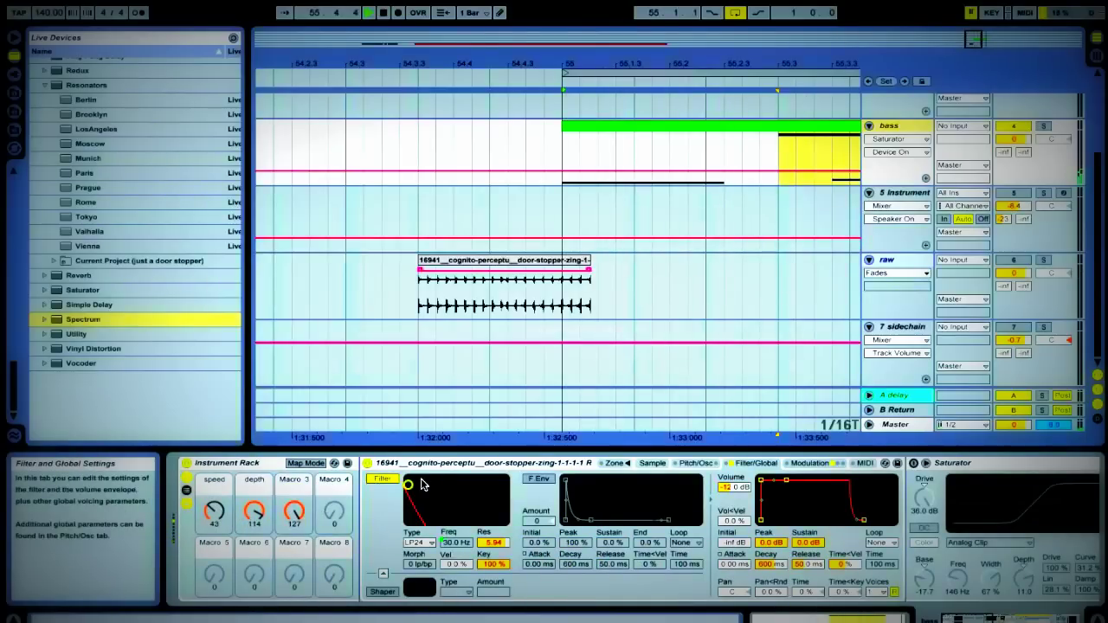
pyautogui.moveTo(258, 519); pyautogui.dragTo(258, 506)
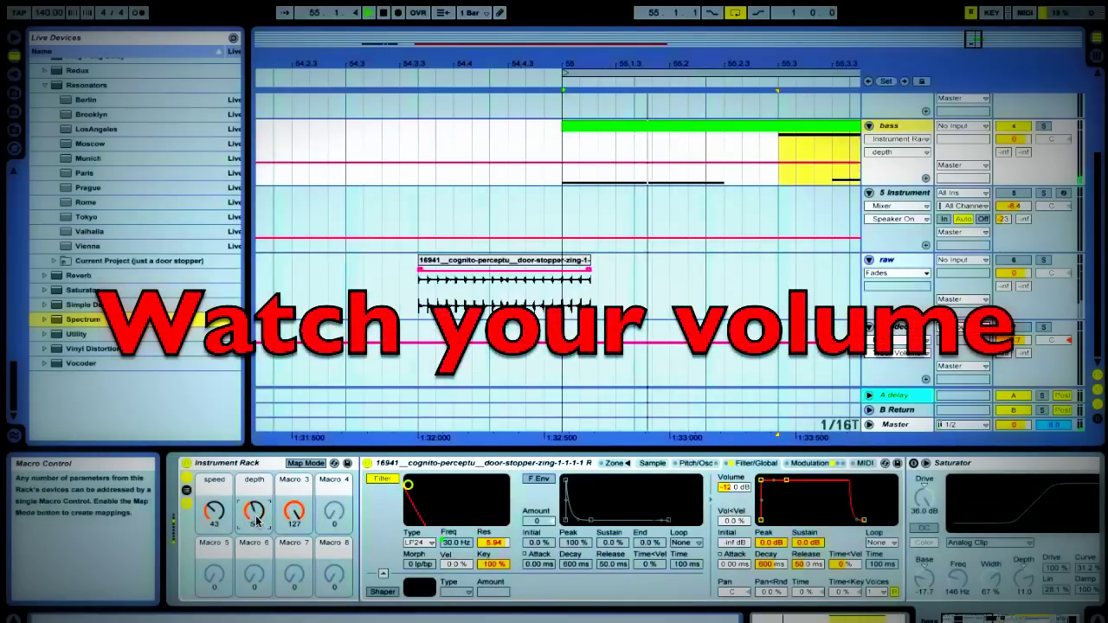
pyautogui.moveTo(410, 486); pyautogui.dragTo(496, 478)
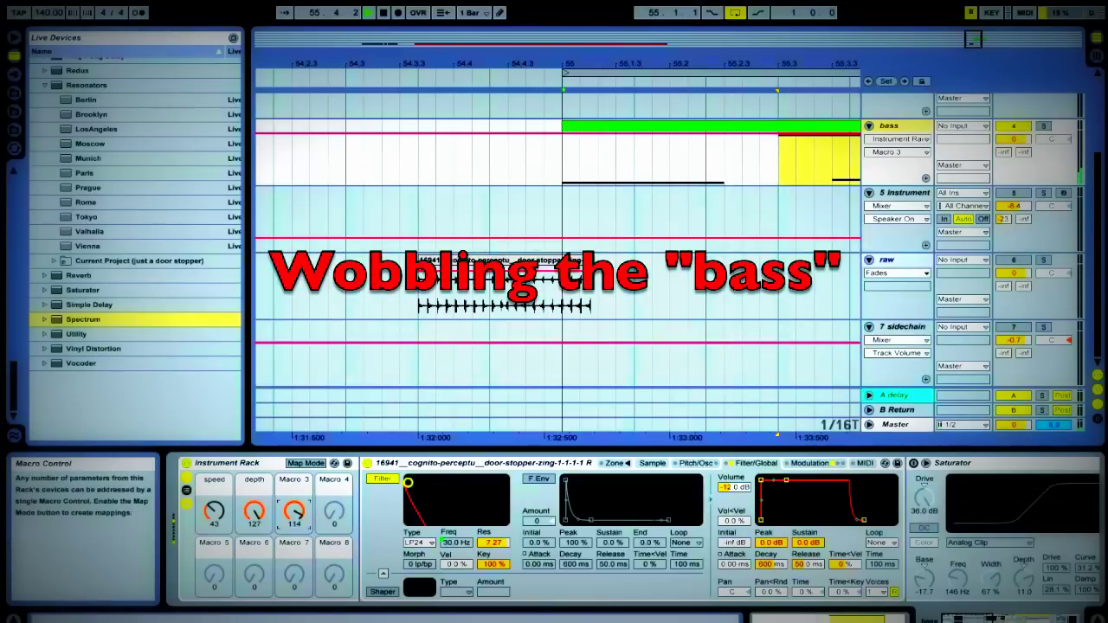
pyautogui.moveTo(295, 513); pyautogui.dragTo(294, 541)
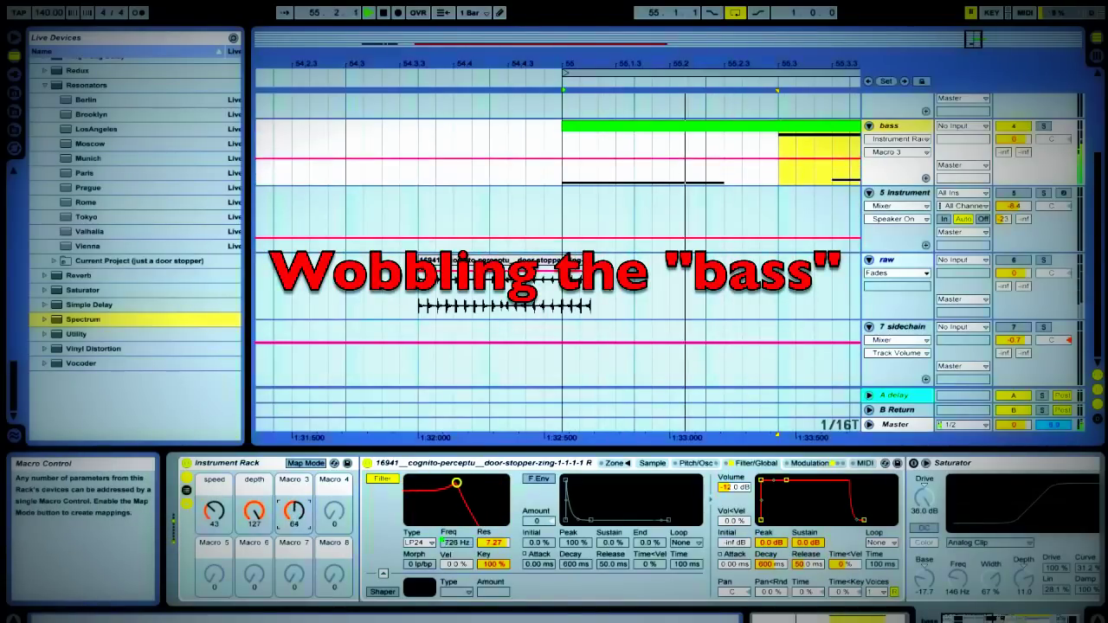
# Step: Turn the bass track's Saturator, Overdrive and Audio Effect Rack back on
pyautogui.hscroll(8, 295, 512)
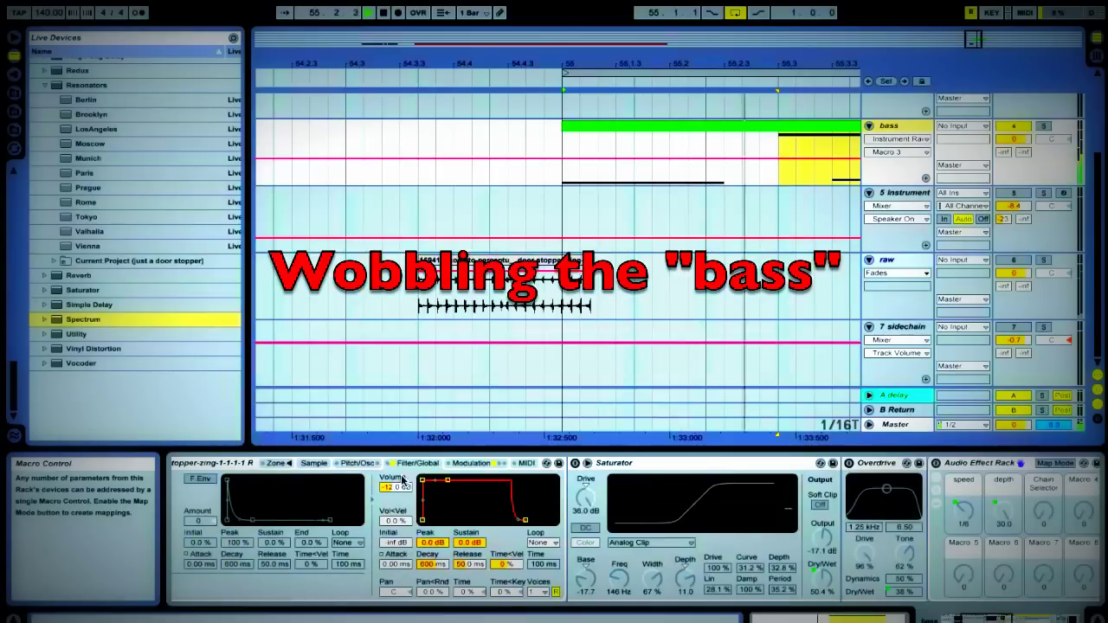
pyautogui.click(576, 464)
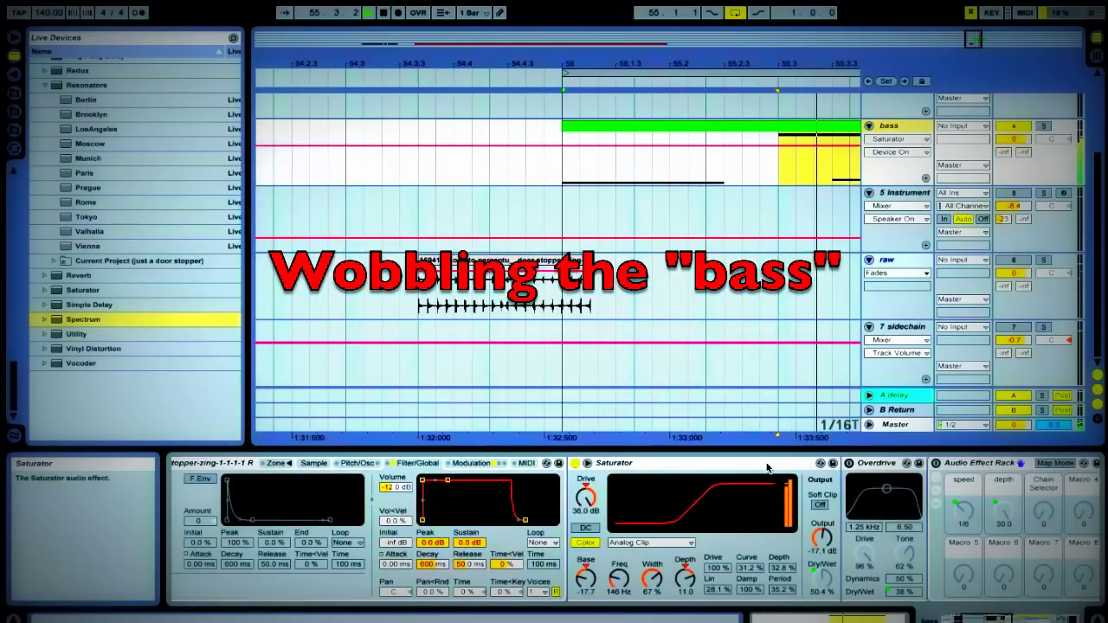
pyautogui.click(849, 464)
pyautogui.hscroll(3, 849, 484)
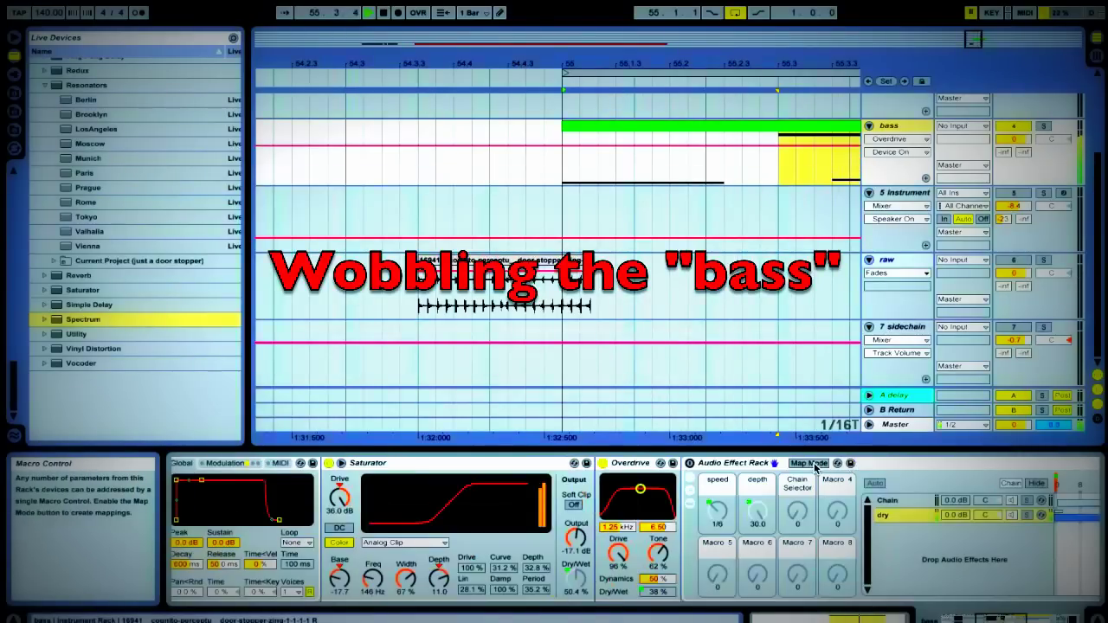
pyautogui.click(690, 464)
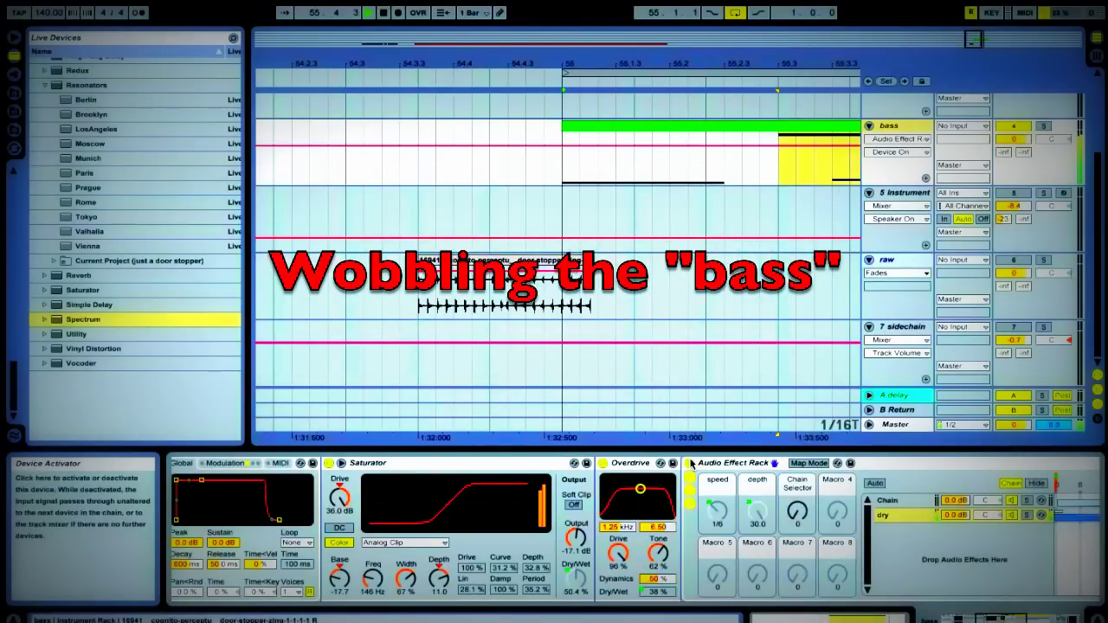
# Step: Set the Instrument Rack's Macro 3 to 127
pyautogui.hscroll(6, 691, 464)
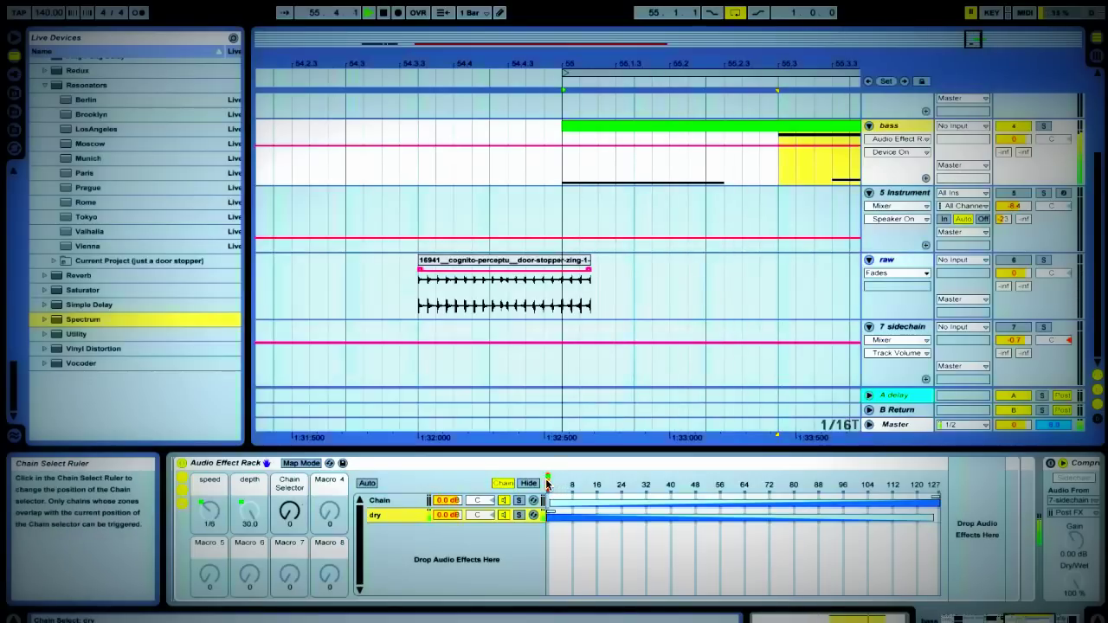
pyautogui.hscroll(-10, 551, 486)
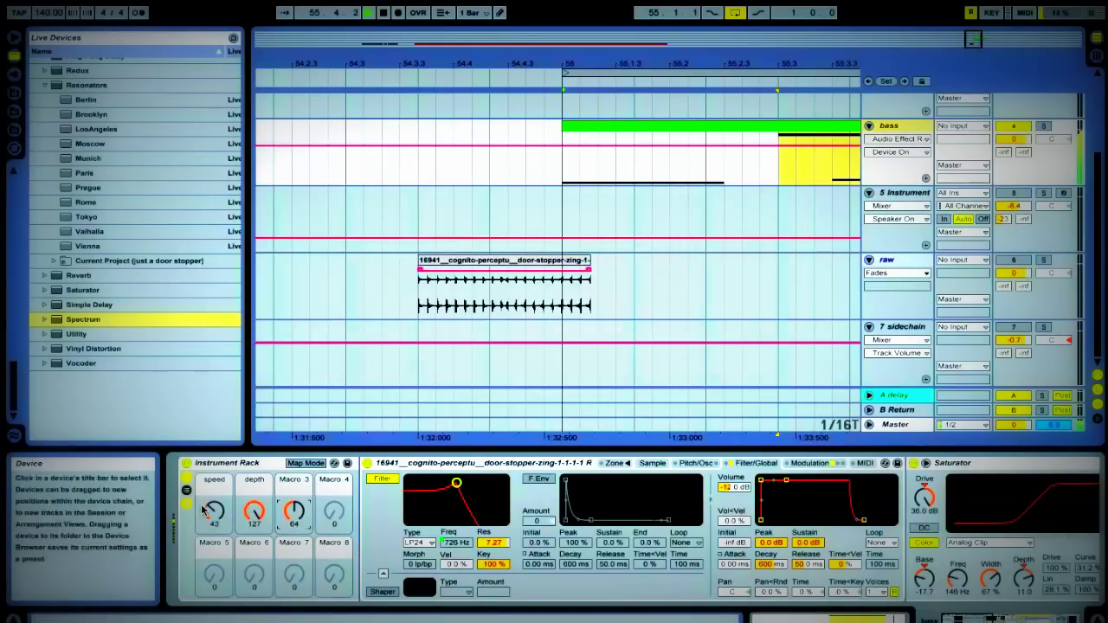
pyautogui.moveTo(294, 512)
pyautogui.mouseDown()
pyautogui.moveTo(294, 567)
pyautogui.moveTo(294, 514)
pyautogui.mouseUp()
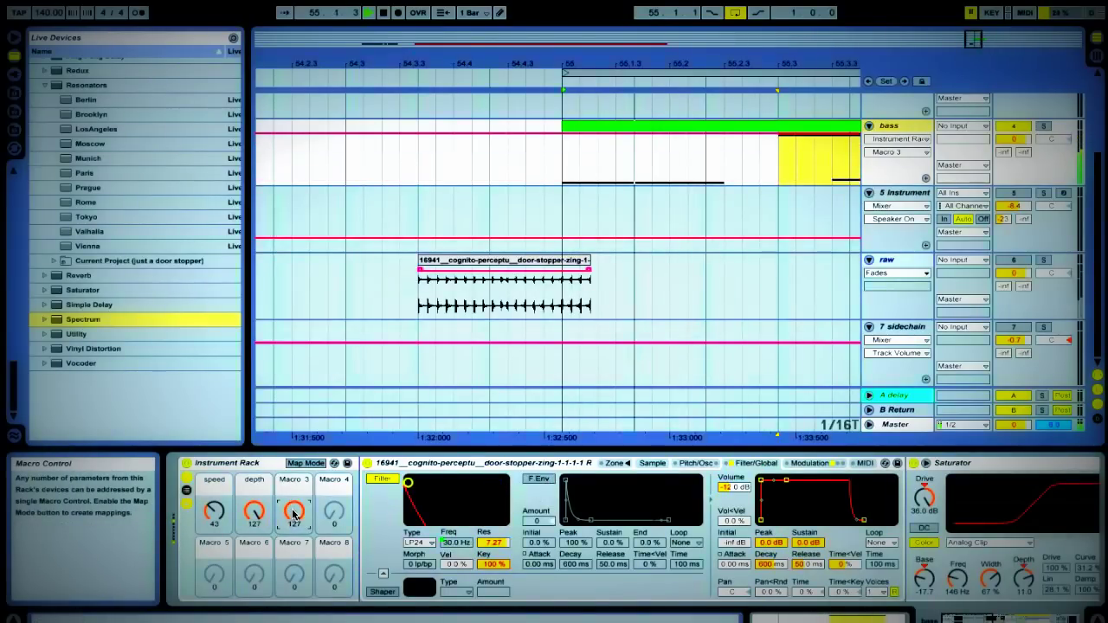
# Step: Examine the bass track's Saturator, Overdrive and the Audio Effect Rack's chain select zones
pyautogui.hscroll(10, 292, 514)
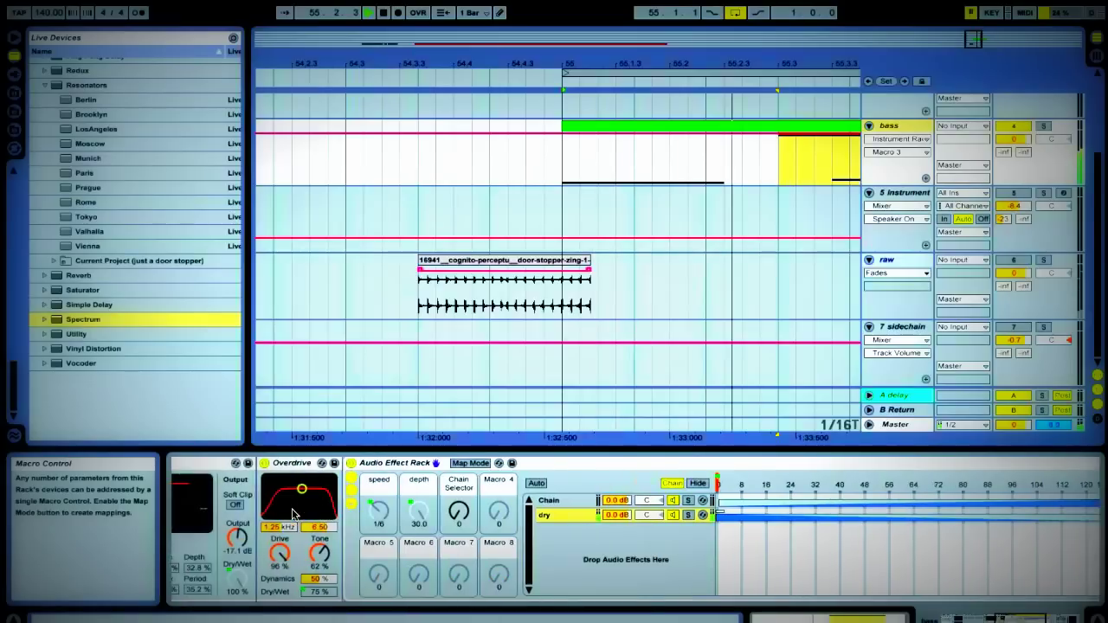
pyautogui.hscroll(-4, 294, 515)
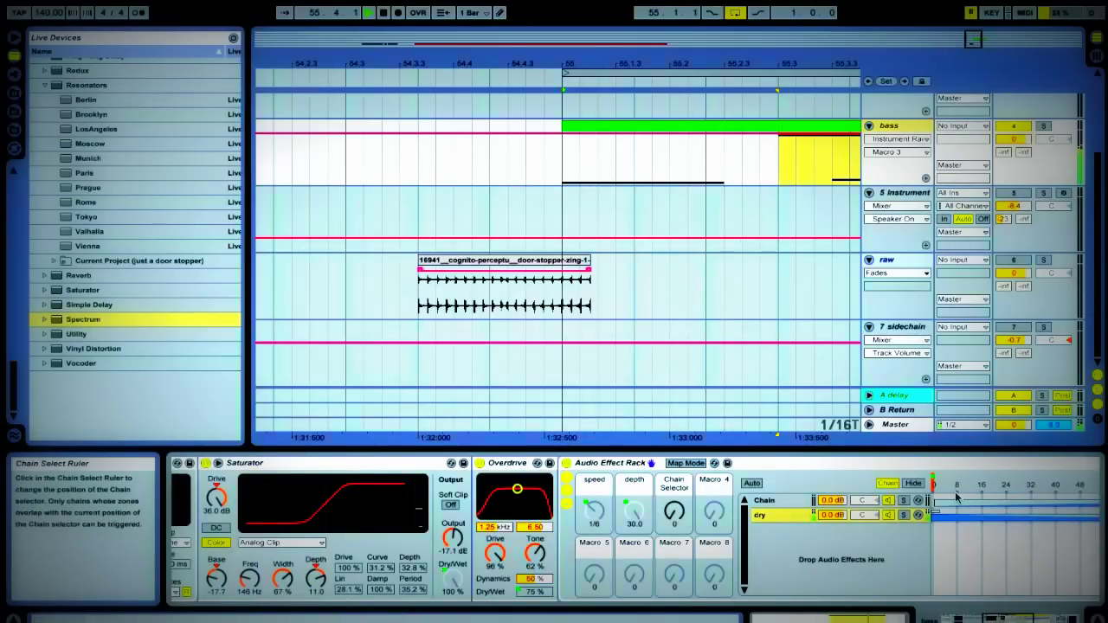
pyautogui.hscroll(2, 943, 490)
pyautogui.hscroll(2, 957, 496)
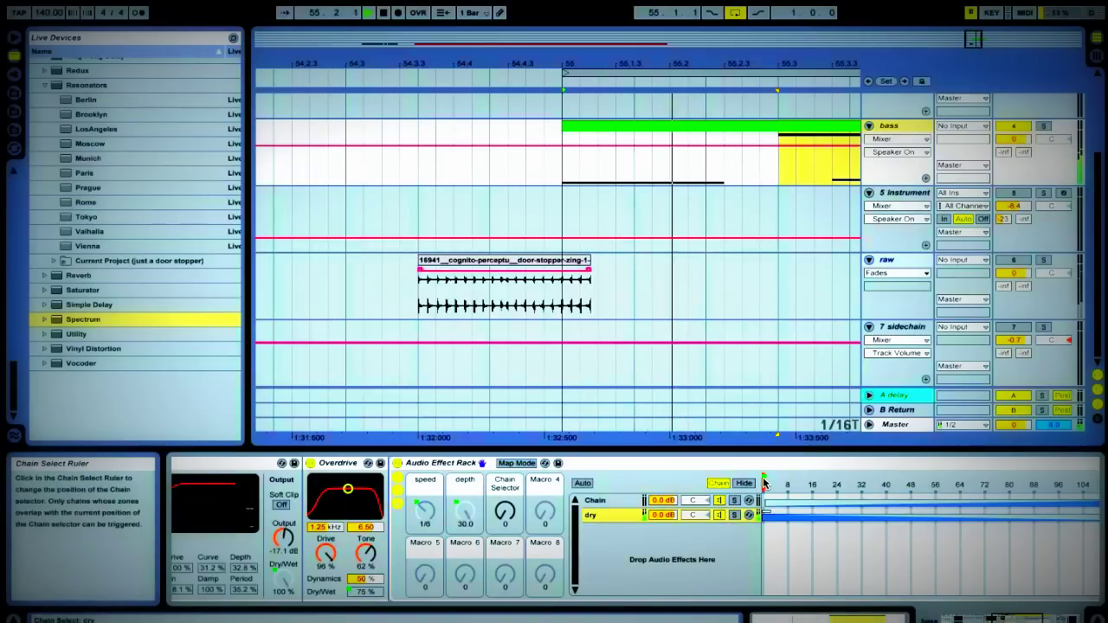
pyautogui.hscroll(-10, 478, 487)
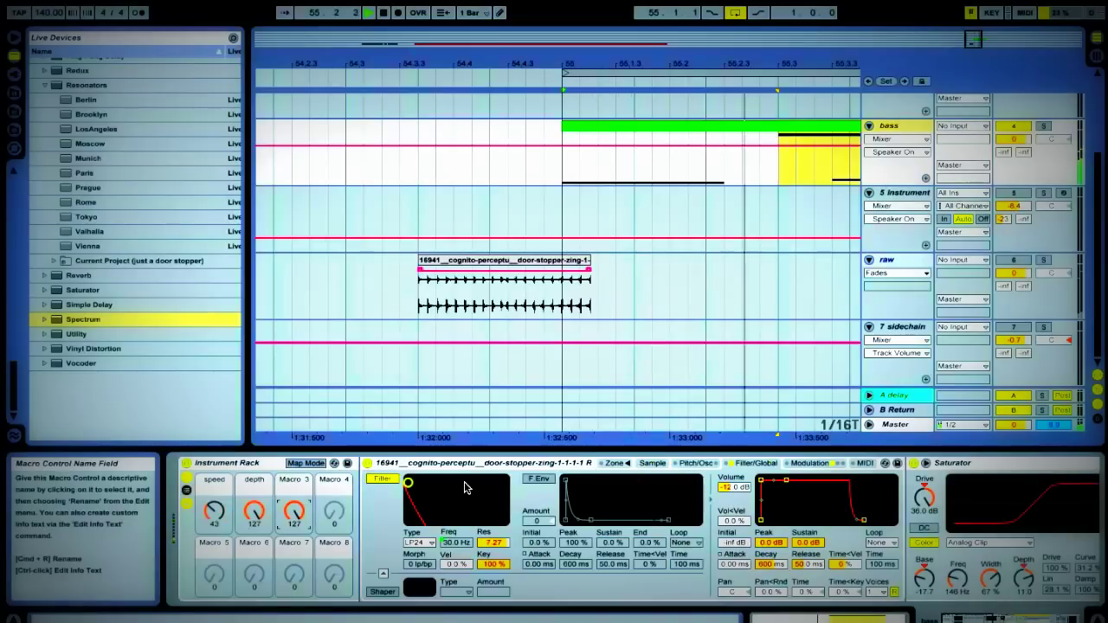
# Step: Set the Instrument Rack's depth macro to 0 and Macro 3 to 76
pyautogui.click(294, 512)
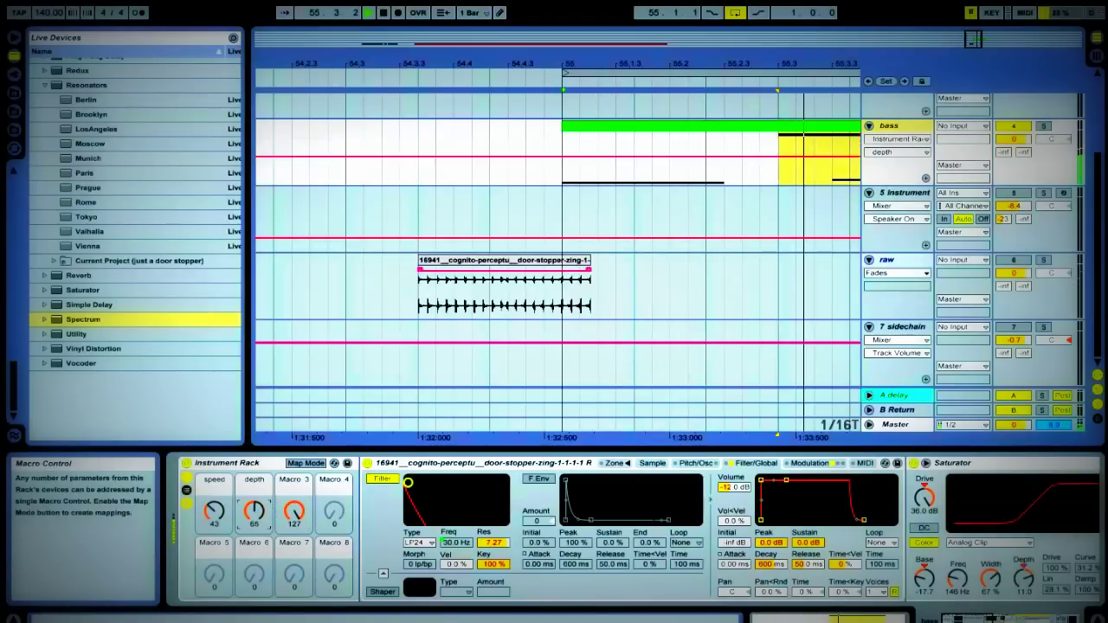
pyautogui.click(258, 517)
pyautogui.moveTo(259, 519); pyautogui.dragTo(297, 554)
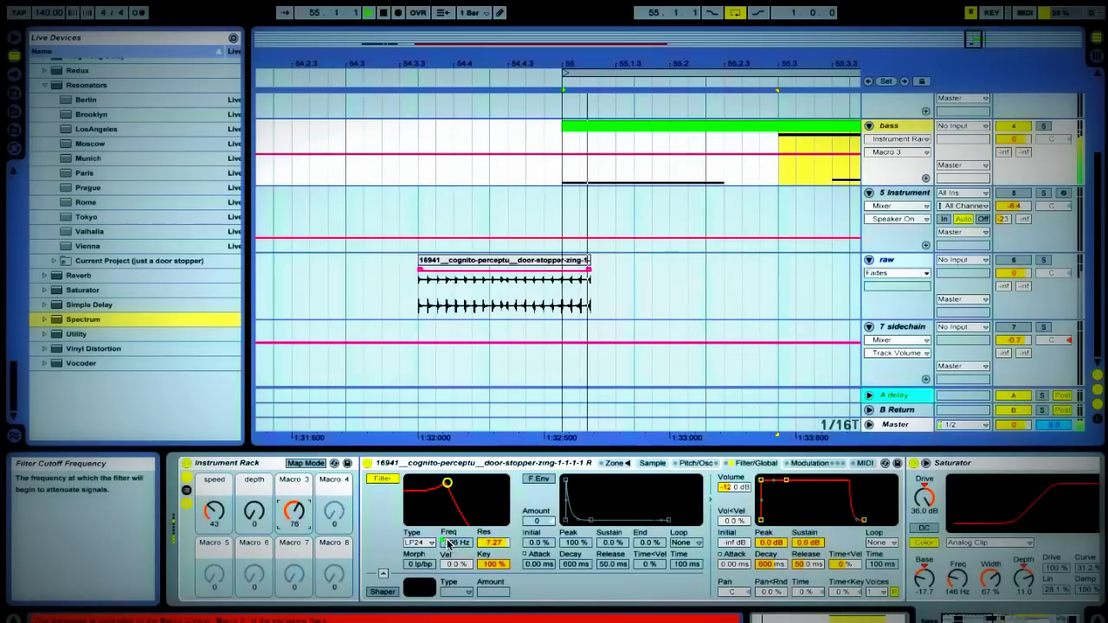
# Step: Remove the Sampler filter frequency's mapping to Macro 3, and set that macro, labelled Dry/Wet, to 127
pyautogui.rightClick(447, 542)
pyautogui.click(474, 482)
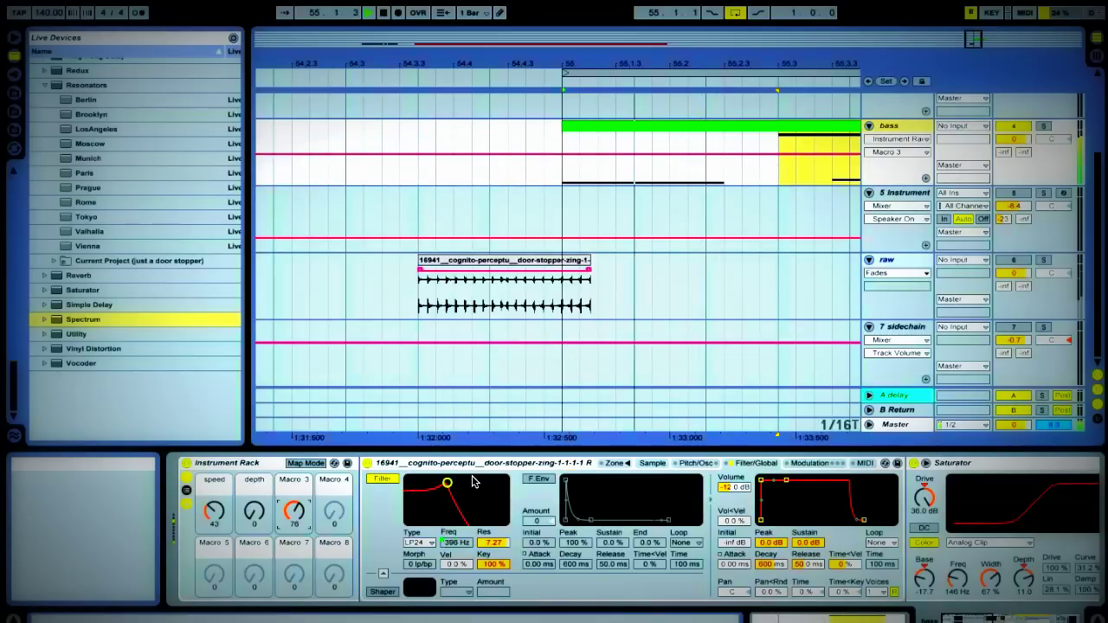
pyautogui.moveTo(296, 514); pyautogui.dragTo(296, 472)
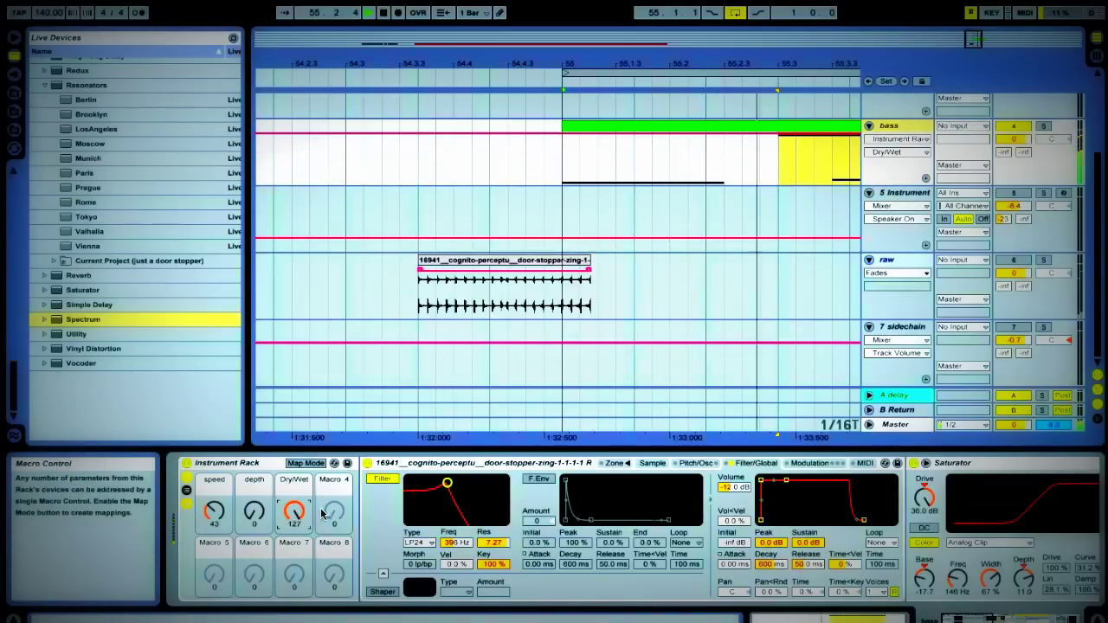
# Step: Check the Audio Effect Rack's chain select editor and review the Instrument Rack's macro mappings
pyautogui.hscroll(10, 358, 506)
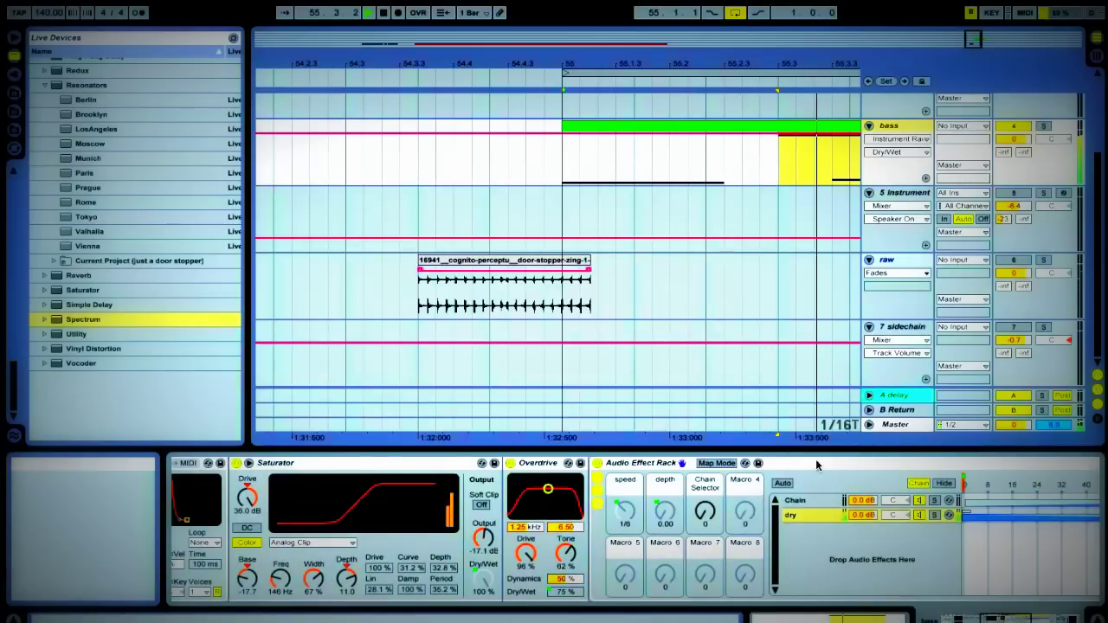
pyautogui.click(939, 484)
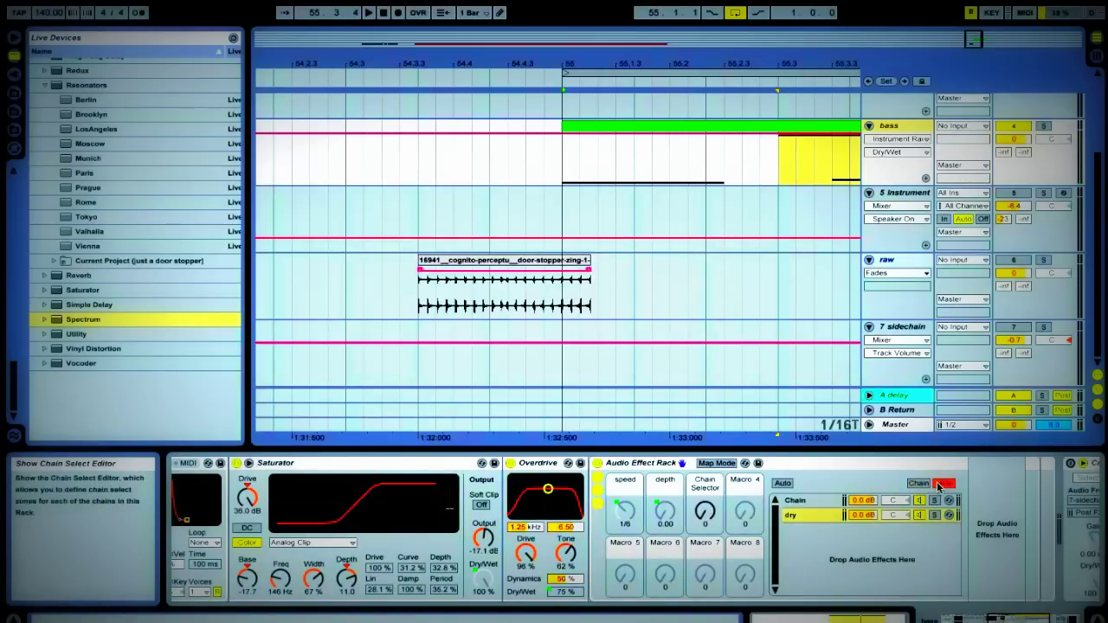
pyautogui.hscroll(-5, 339, 539)
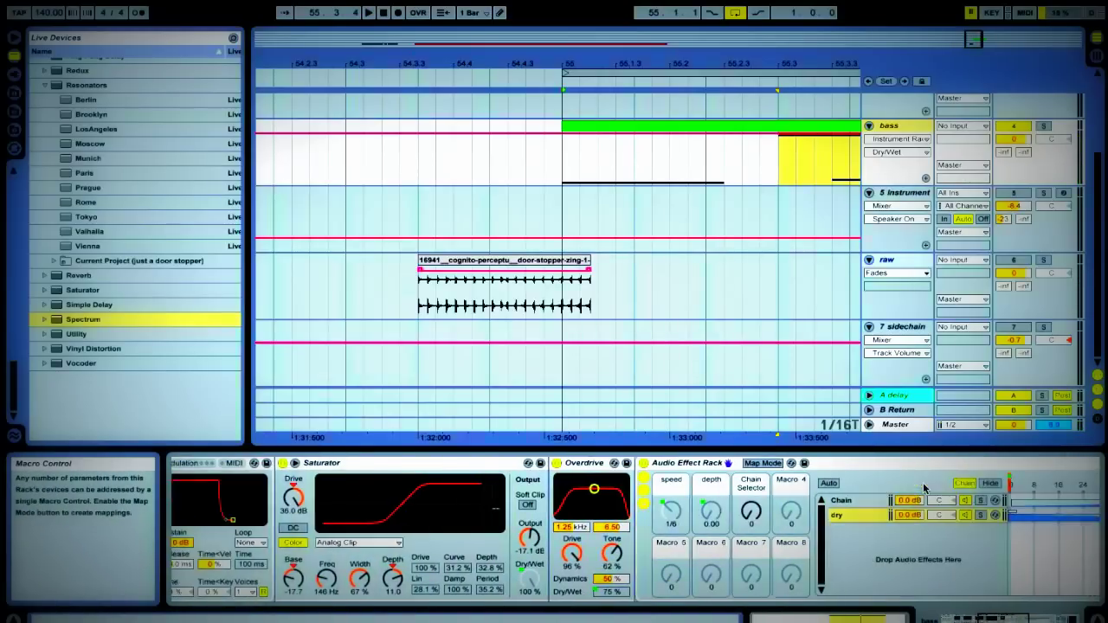
pyautogui.click(296, 465)
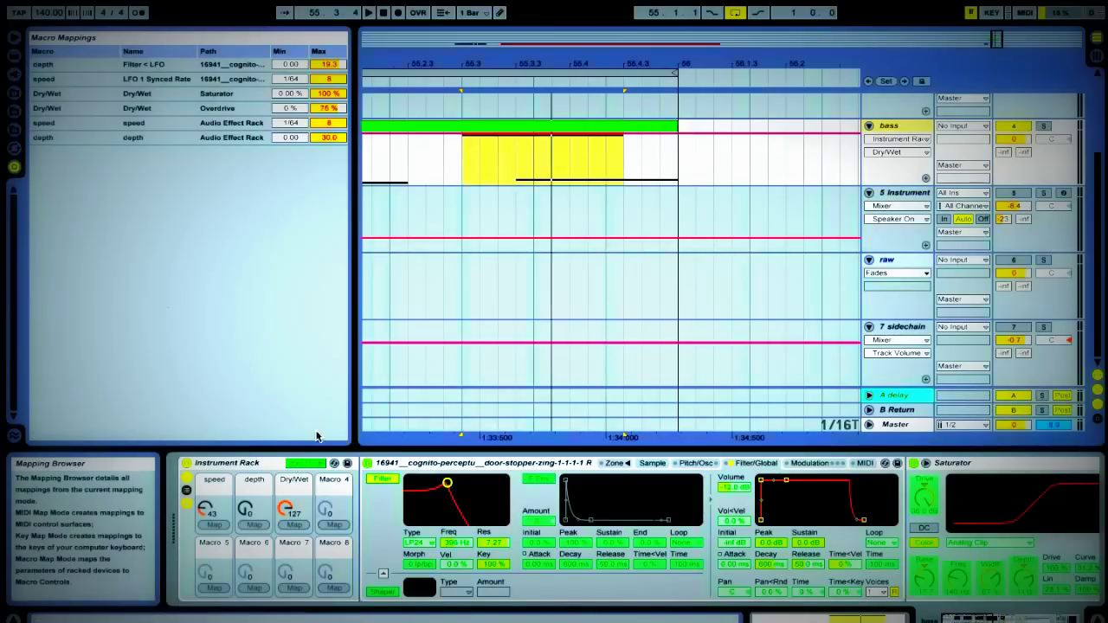
pyautogui.click(305, 464)
pyautogui.hscroll(5, 554, 528)
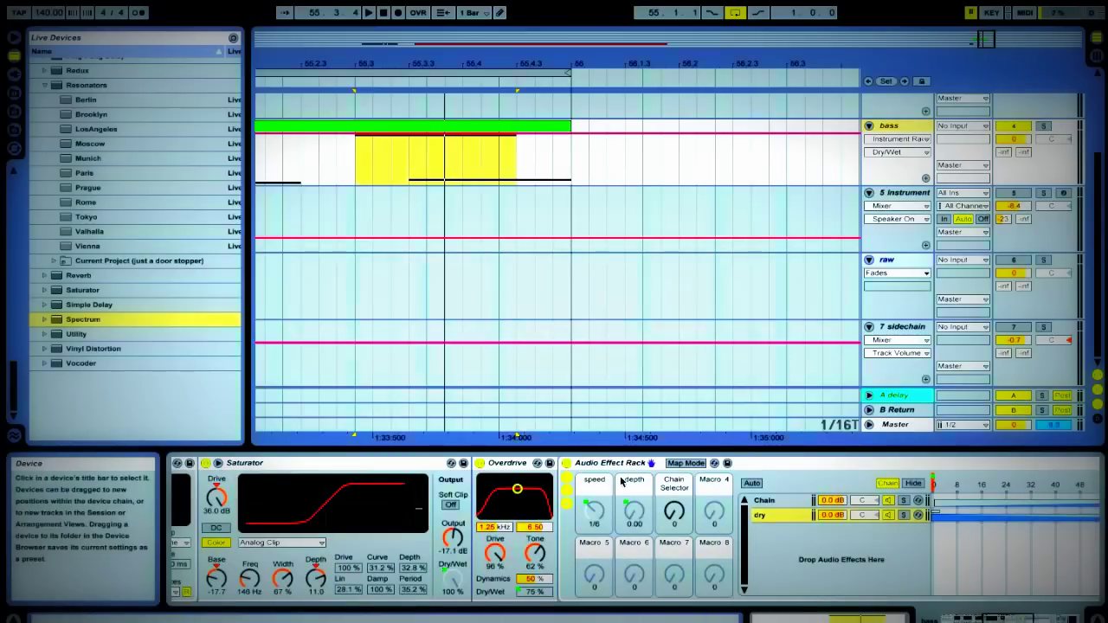
# Step: Set the Audio Effect Rack's Chain Selector macro to 127 and show the devices of the chain named Chain
pyautogui.click(674, 512)
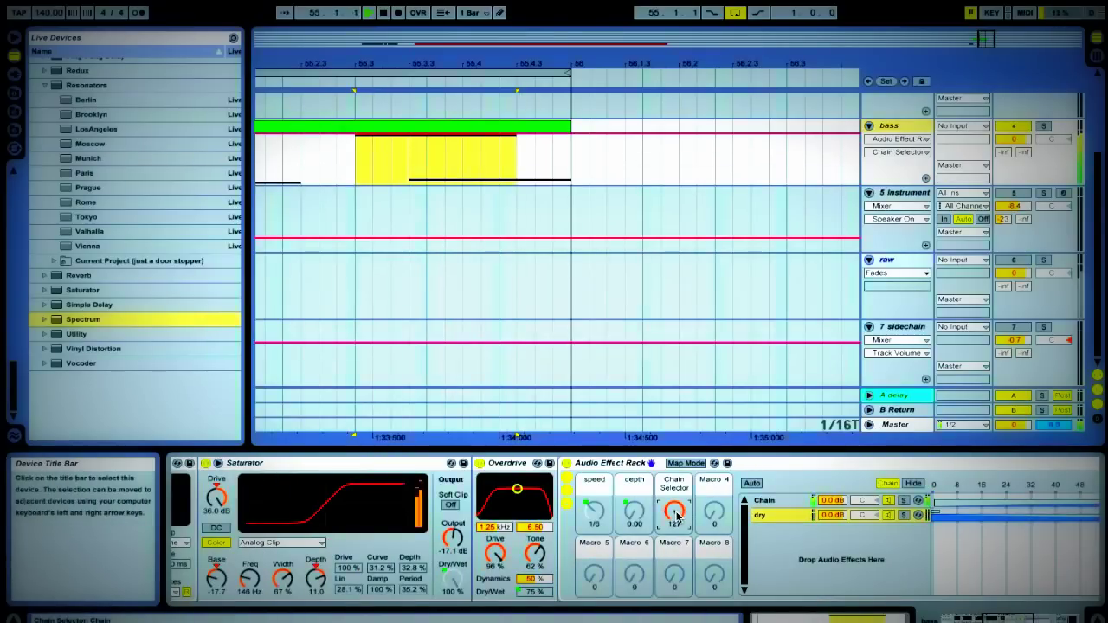
pyautogui.hscroll(6, 676, 516)
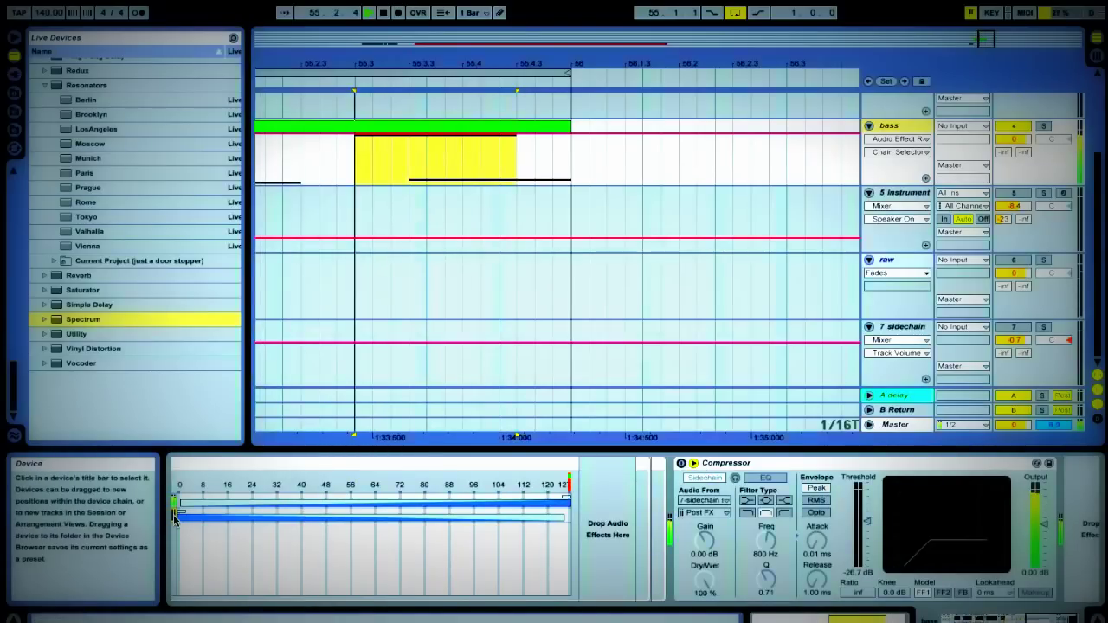
pyautogui.click(173, 508)
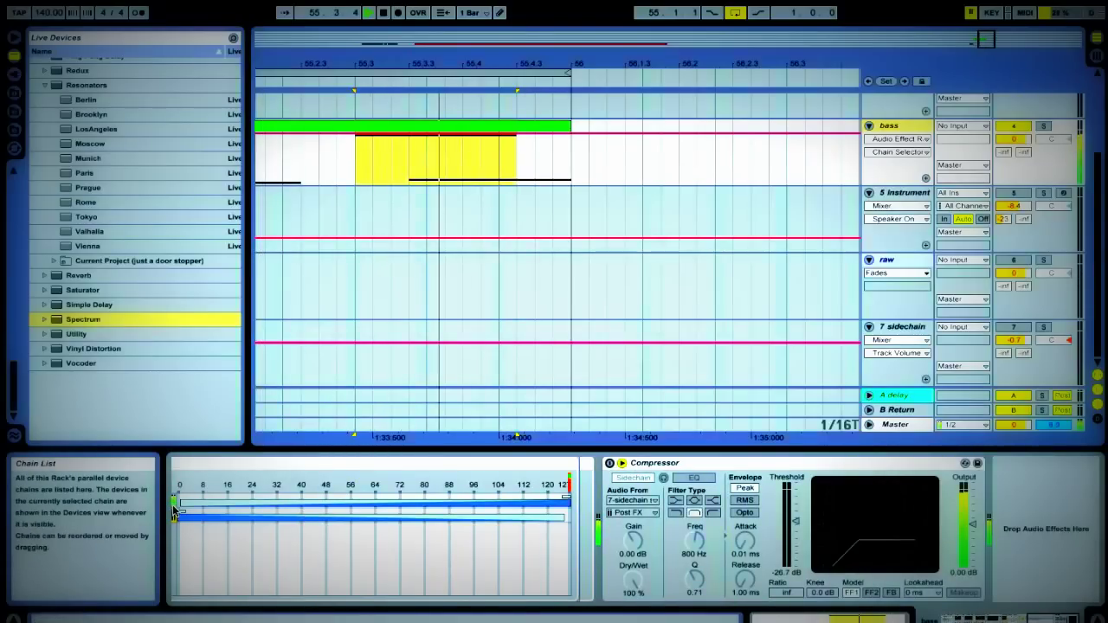
pyautogui.click(176, 502)
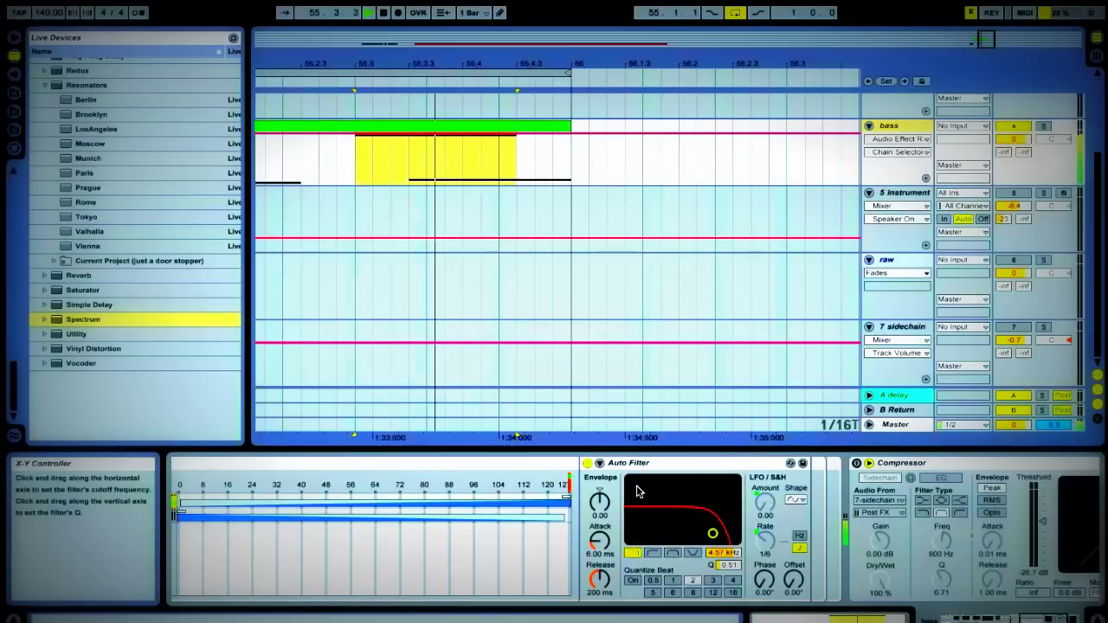
# Step: Set the Instrument Rack's depth macro to 113 and its Dry/Wet macro to 127
pyautogui.hscroll(-10, 639, 491)
pyautogui.hscroll(-10, 613, 516)
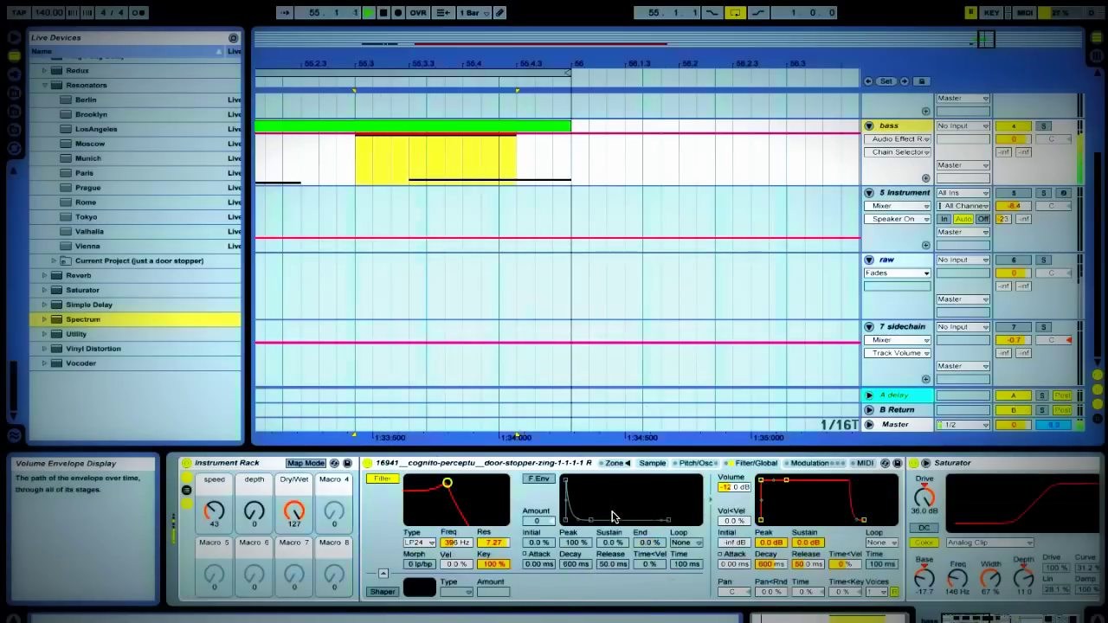
pyautogui.moveTo(254, 511); pyautogui.dragTo(253, 436)
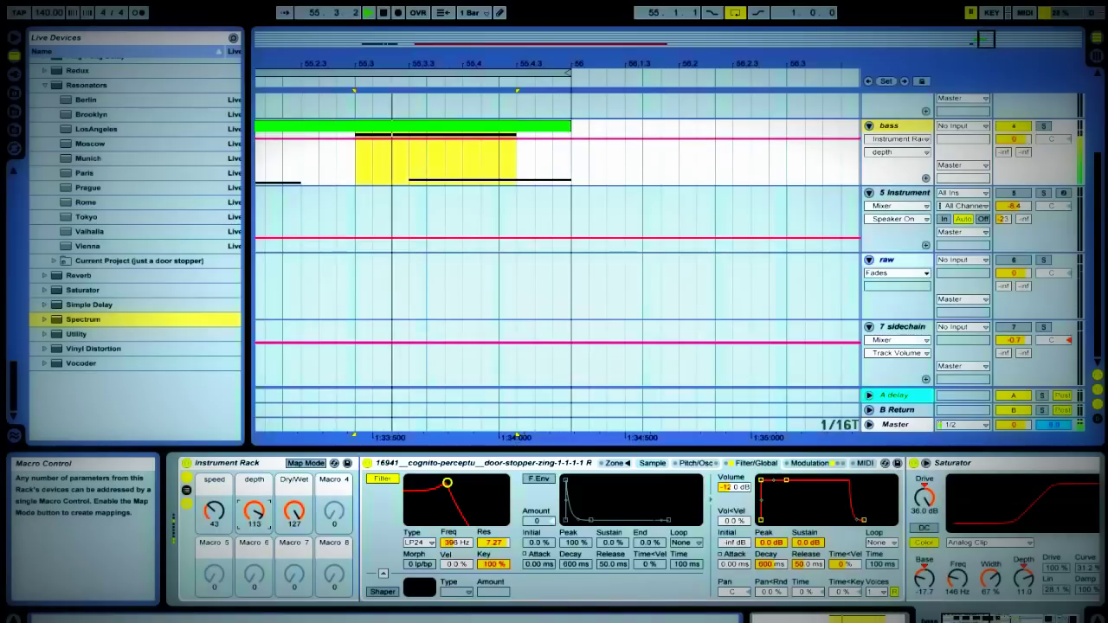
pyautogui.moveTo(294, 511)
pyautogui.mouseDown()
pyautogui.moveTo(295, 562)
pyautogui.moveTo(298, 517)
pyautogui.mouseUp()
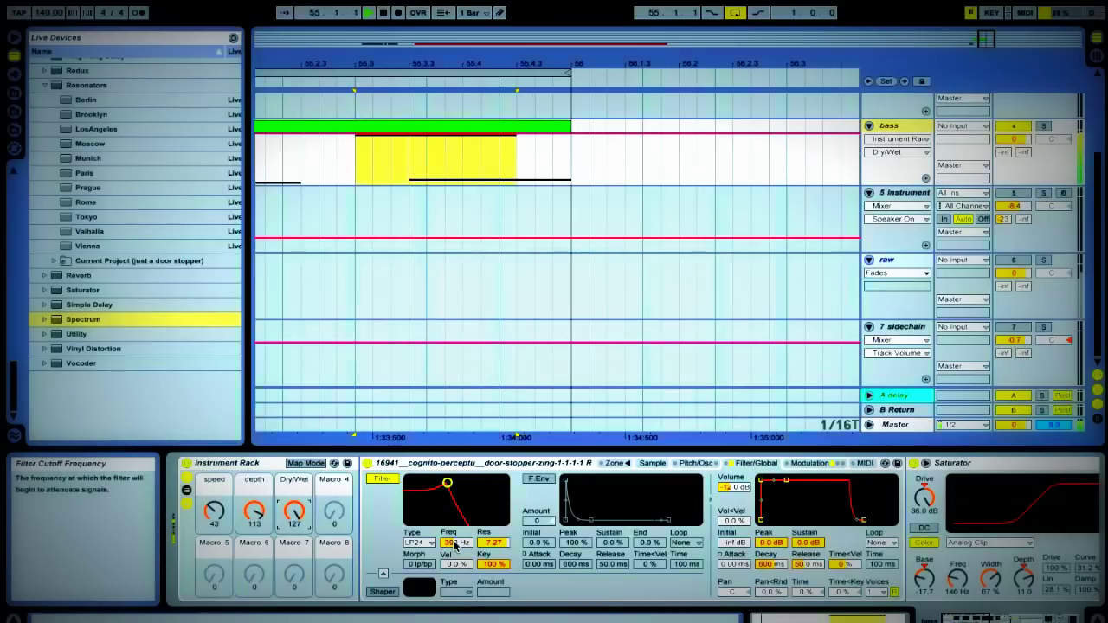
# Step: Map the Sampler's filter frequency to the Dry/Wet macro (Macro 3), with a minimum of 18.5 kHz and a maximum of 745 Hz
pyautogui.rightClick(455, 544)
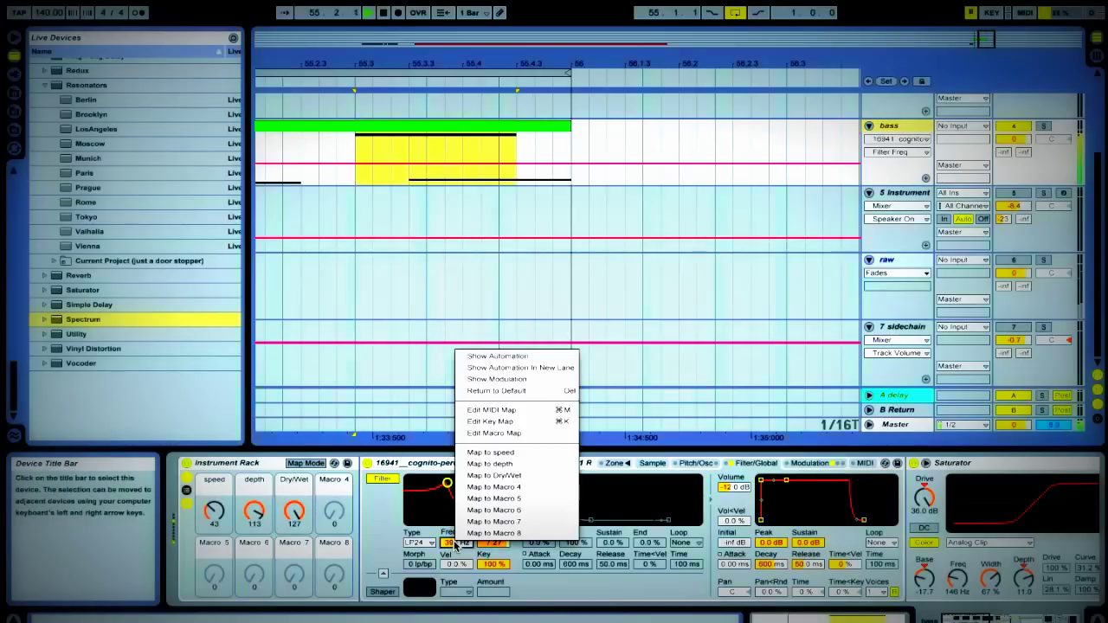
pyautogui.click(483, 476)
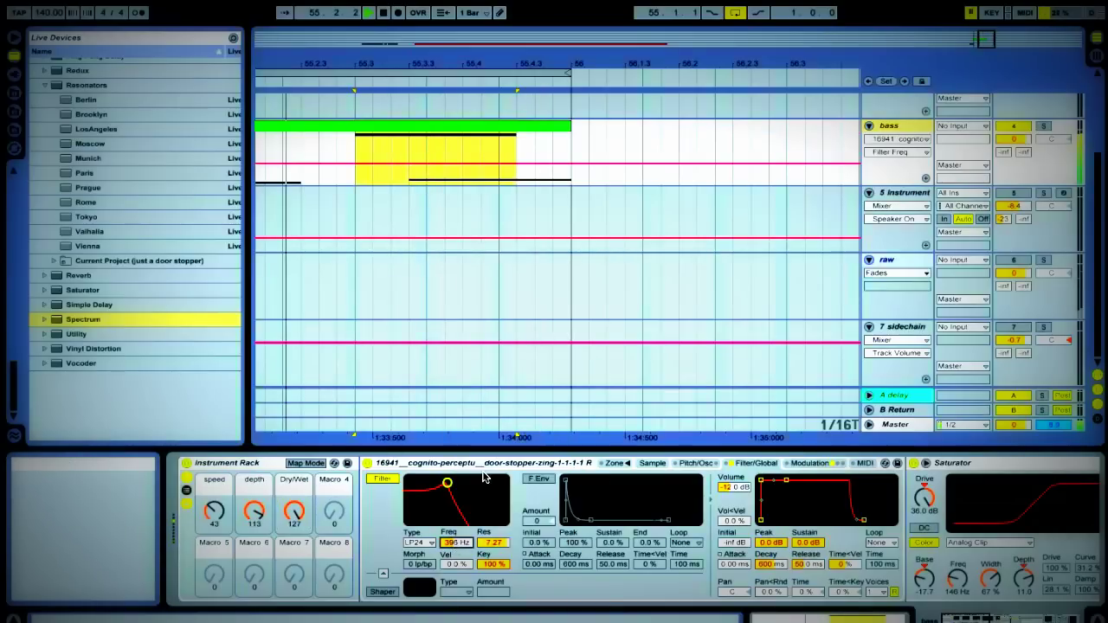
pyautogui.click(303, 465)
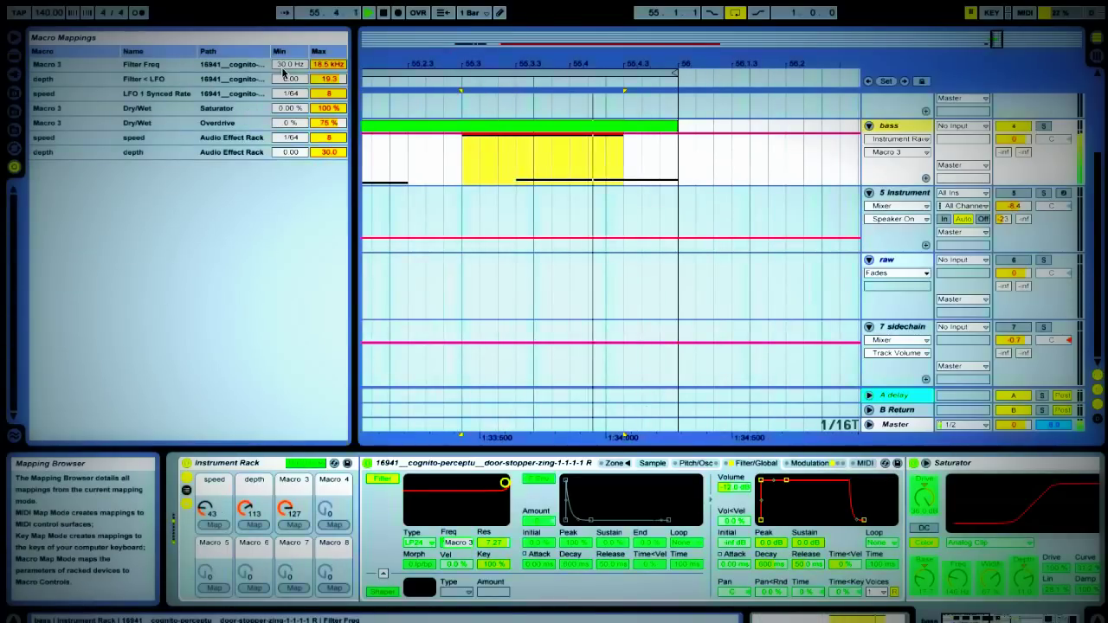
pyautogui.moveTo(292, 67); pyautogui.dragTo(293, 18)
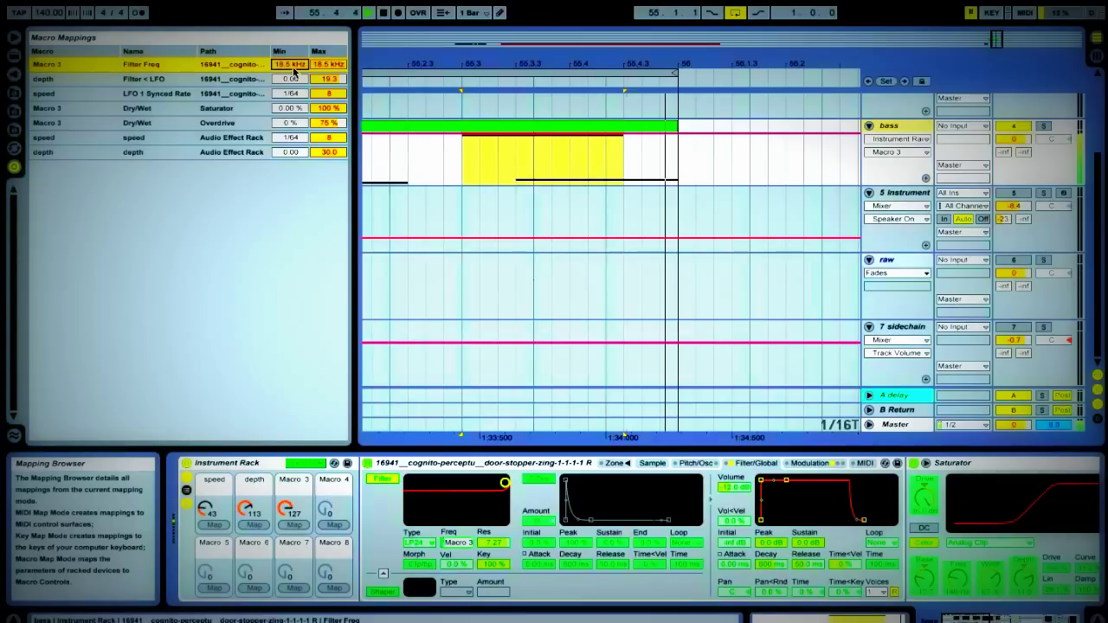
pyautogui.moveTo(322, 69); pyautogui.dragTo(322, 130)
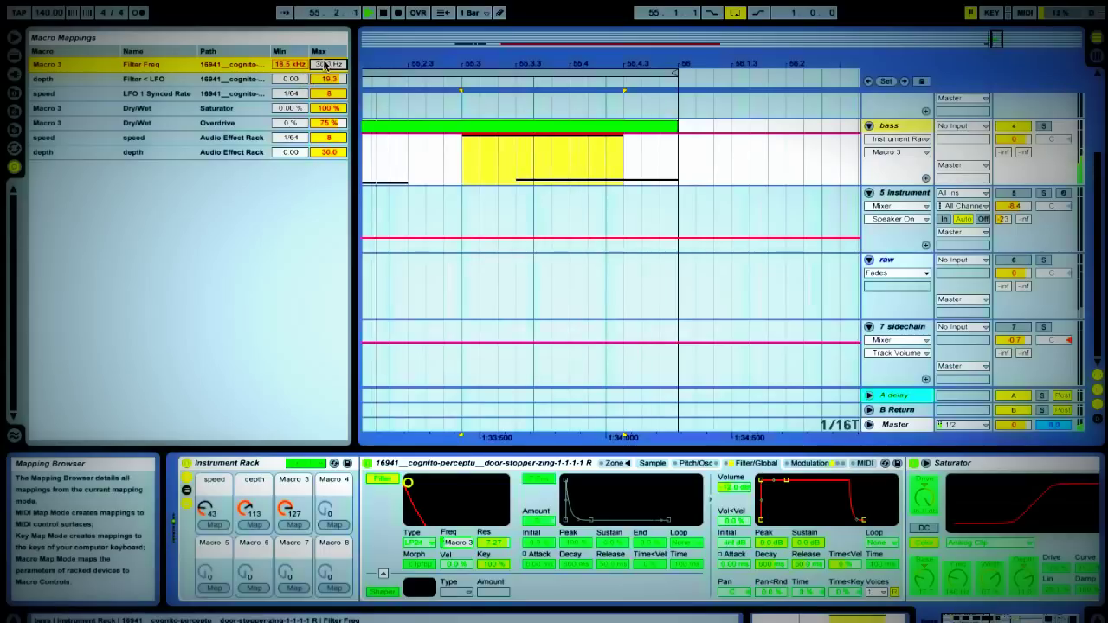
pyautogui.moveTo(326, 65); pyautogui.dragTo(326, 37)
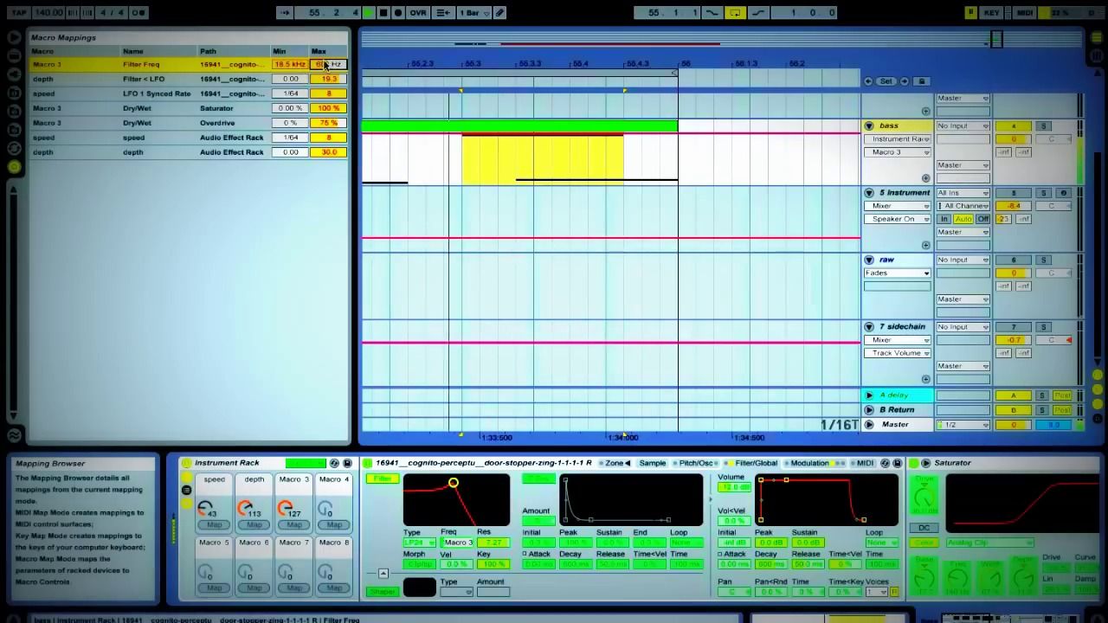
pyautogui.click(306, 463)
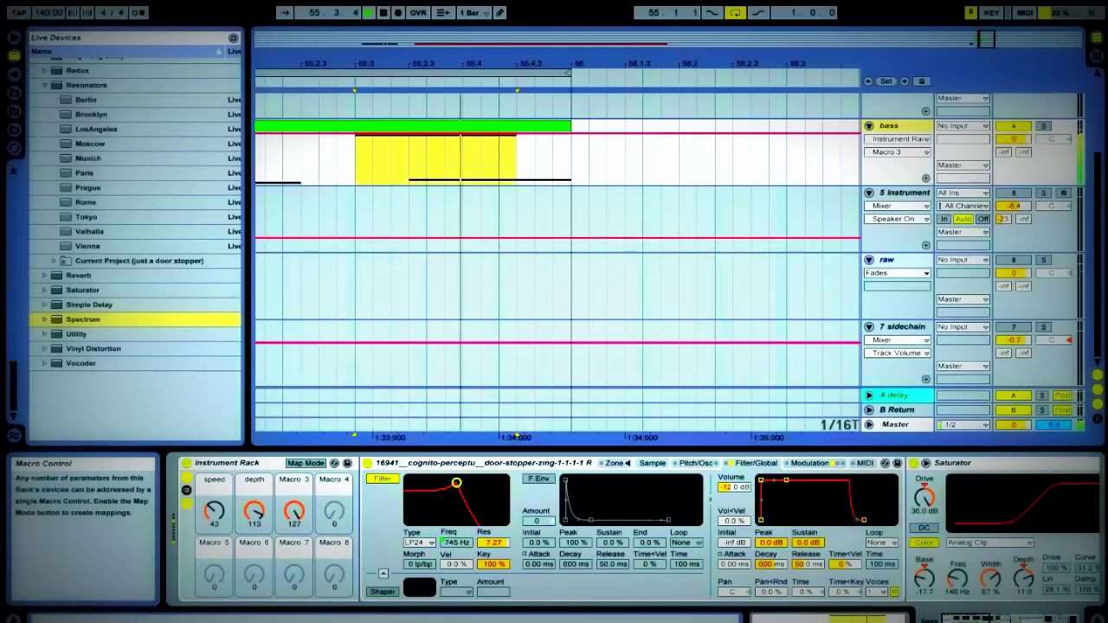
# Step: Sweep Macro 3 down to 1 and back up to 127 while the bass loop plays, and play the loop once more
pyautogui.moveTo(294, 511); pyautogui.dragTo(294, 599)
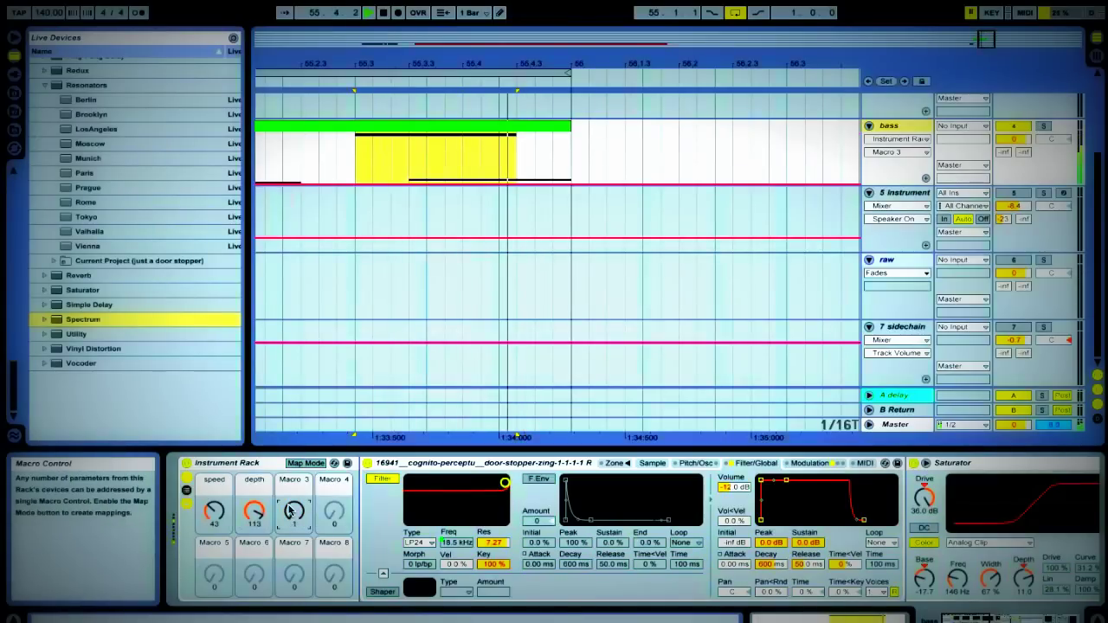
pyautogui.moveTo(295, 511); pyautogui.dragTo(295, 467)
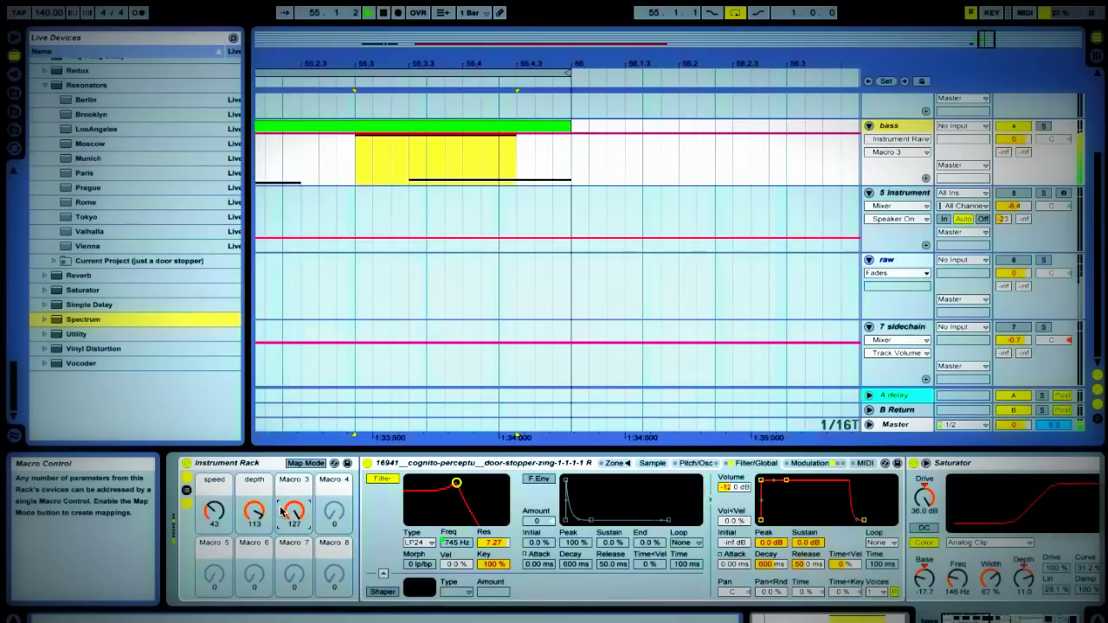
pyautogui.press('space')
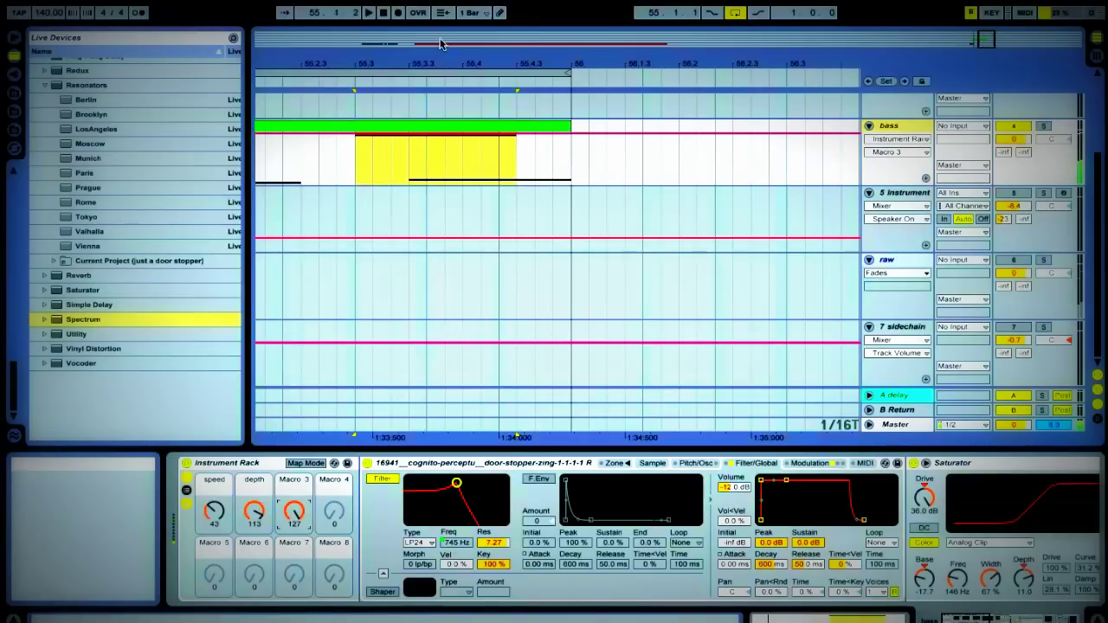
pyautogui.moveTo(439, 58); pyautogui.dragTo(441, 39)
pyautogui.press('space')
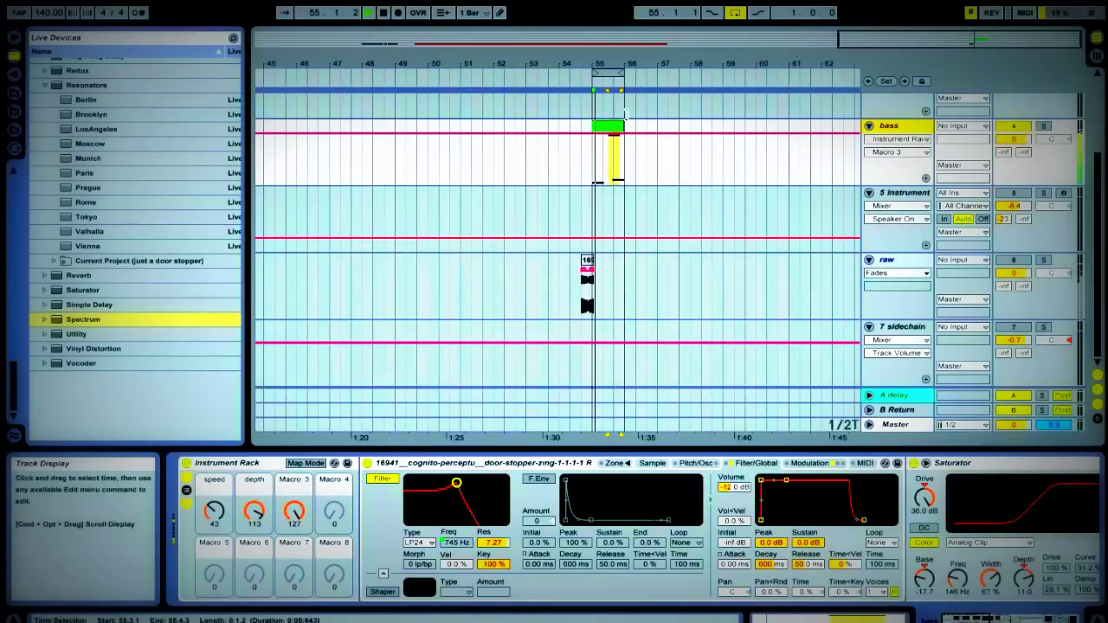
pyautogui.press('space')
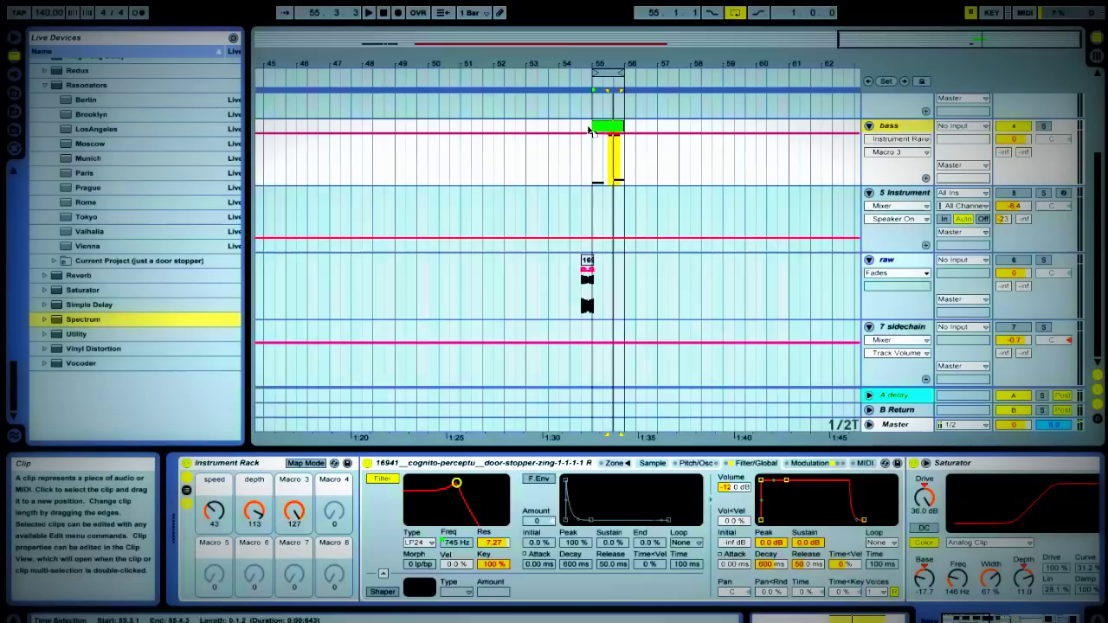
# Step: Try to move the selected part of the bass clip to around bar 45, and undo the move
pyautogui.moveTo(613, 130); pyautogui.dragTo(260, 130)
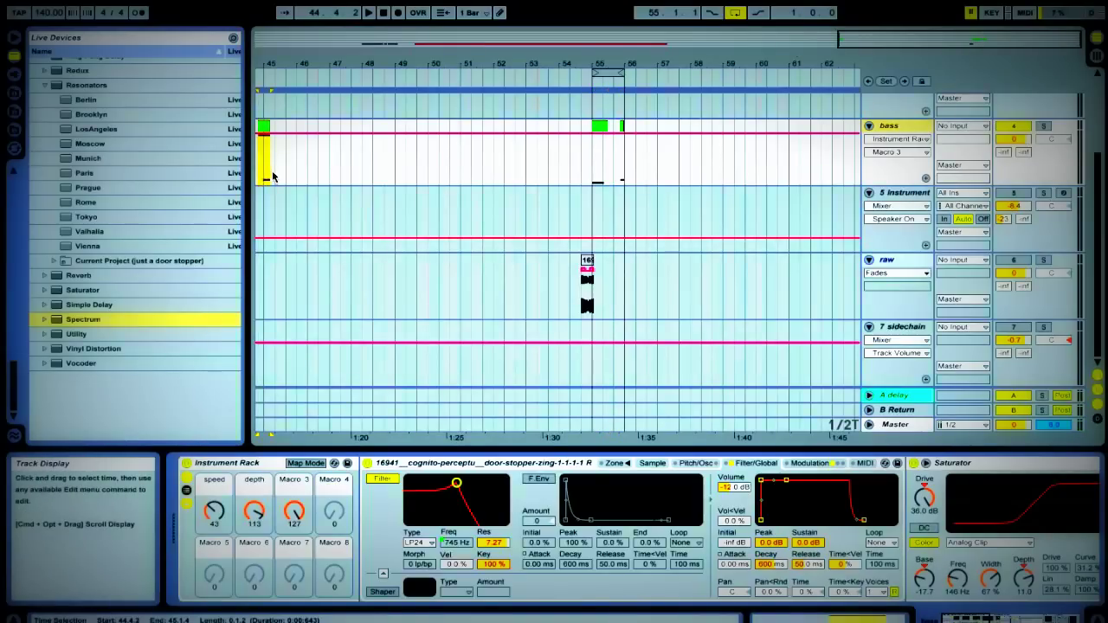
pyautogui.press('super+z')
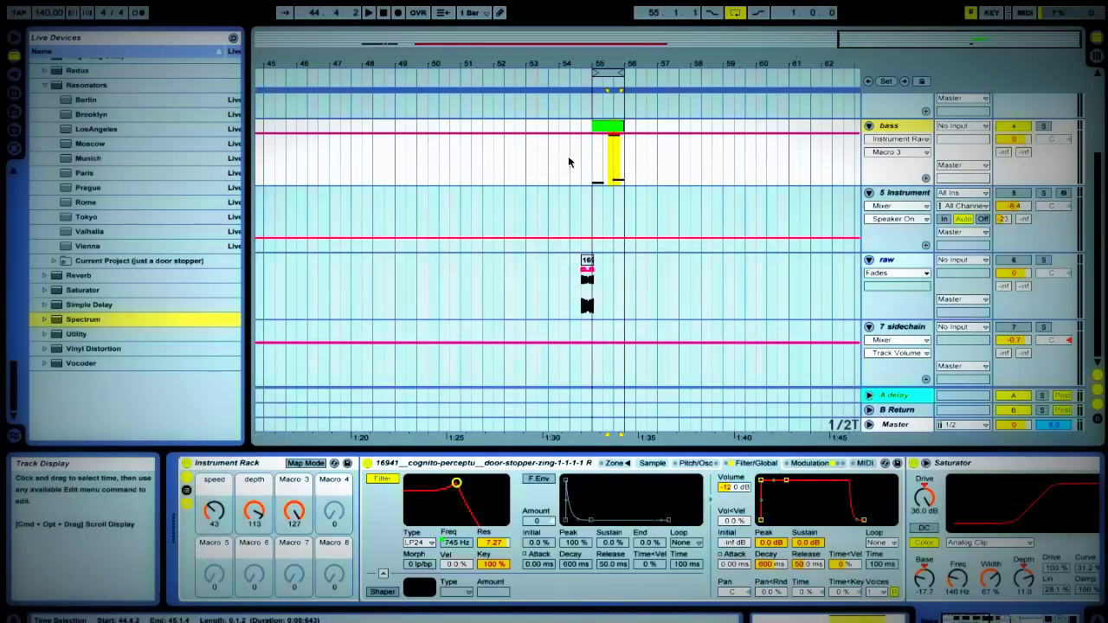
# Step: Move the bass clip from bar 55 to the start of the arrangement at bar 1 and play it briefly
pyautogui.click(608, 132)
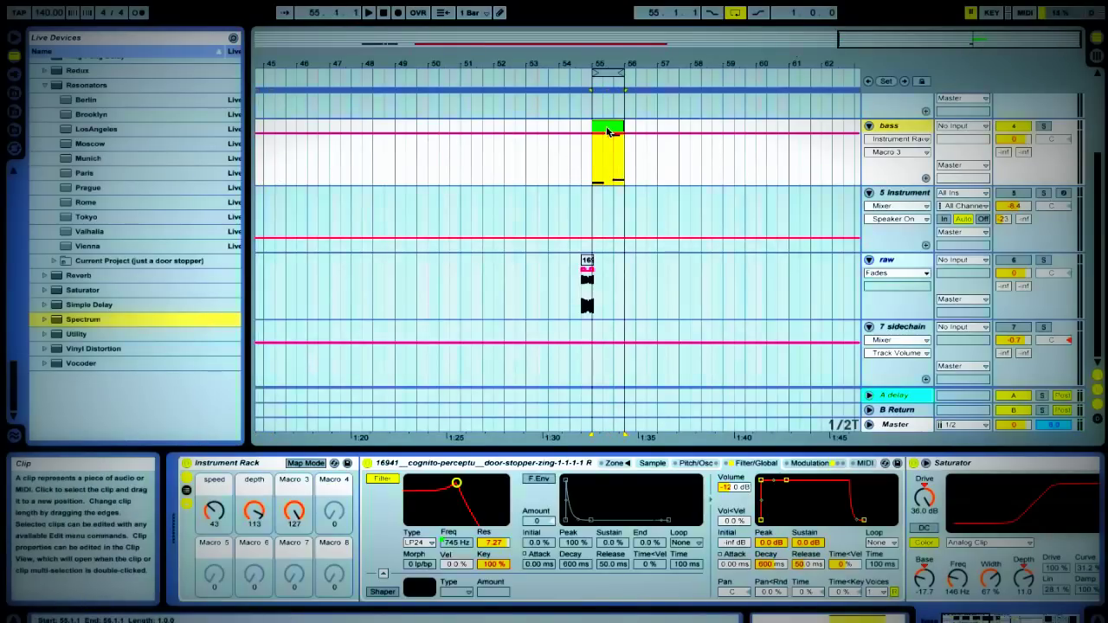
pyautogui.press('Home')
pyautogui.click(263, 163)
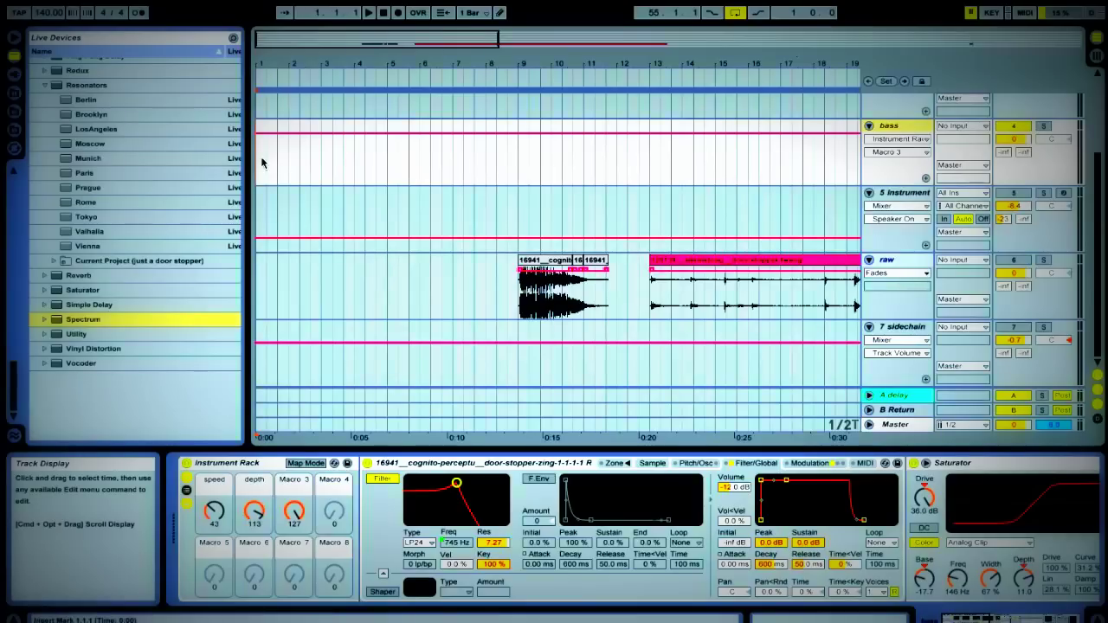
pyautogui.press('super+v')
pyautogui.press('space')
pyautogui.press('space')
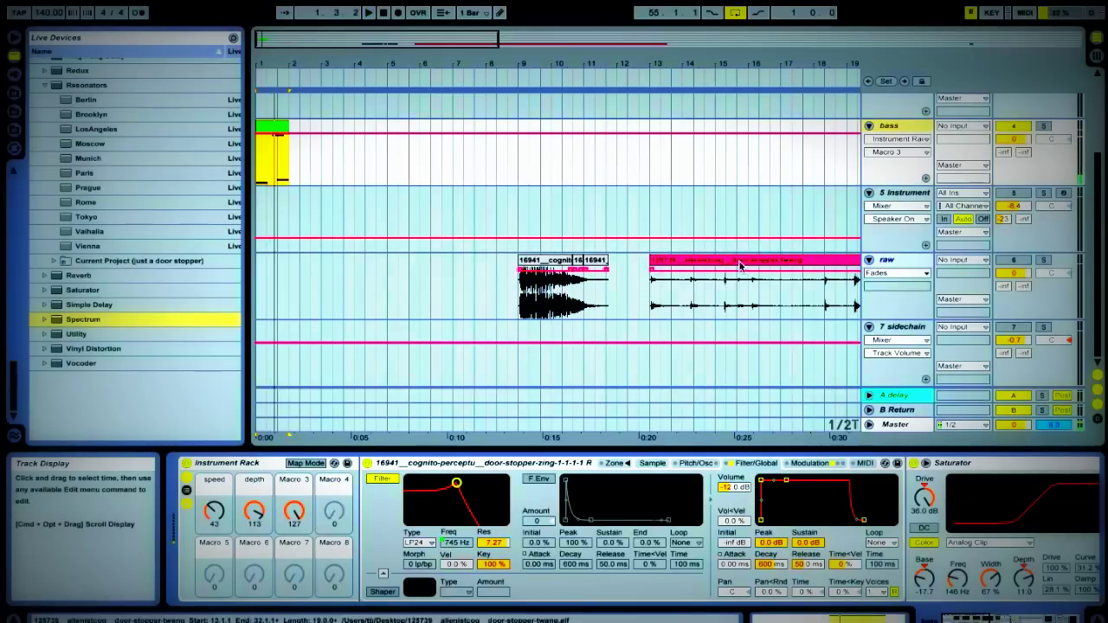
# Step: Solo the raw track, play the first door-stopper recording from around bar 9, and dismiss the Safari crash report
pyautogui.click(1045, 260)
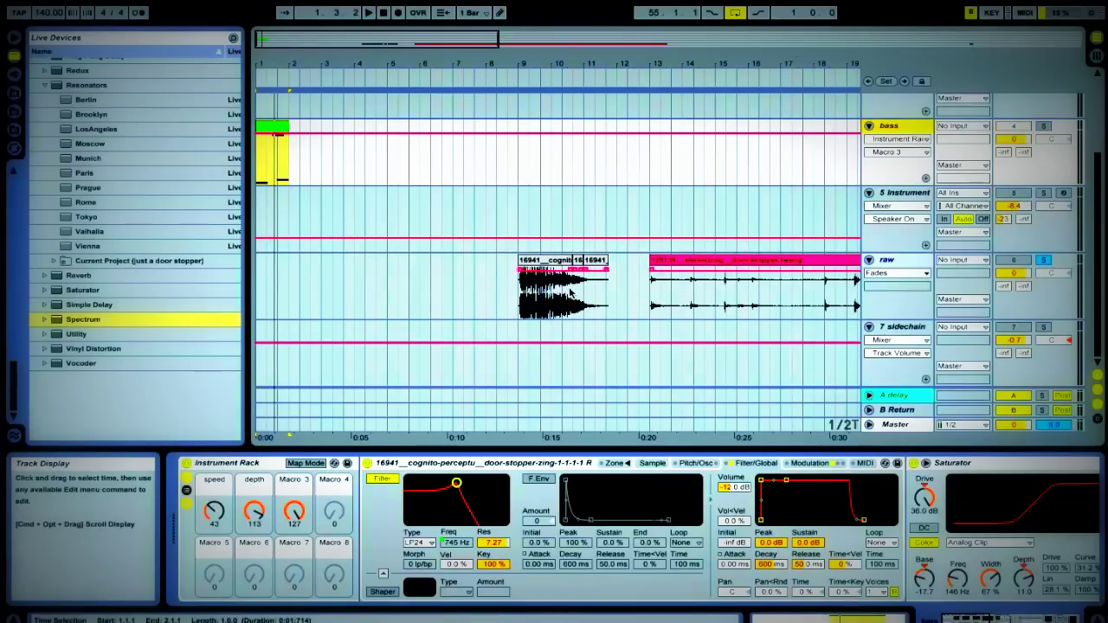
pyautogui.click(531, 285)
pyautogui.press('space')
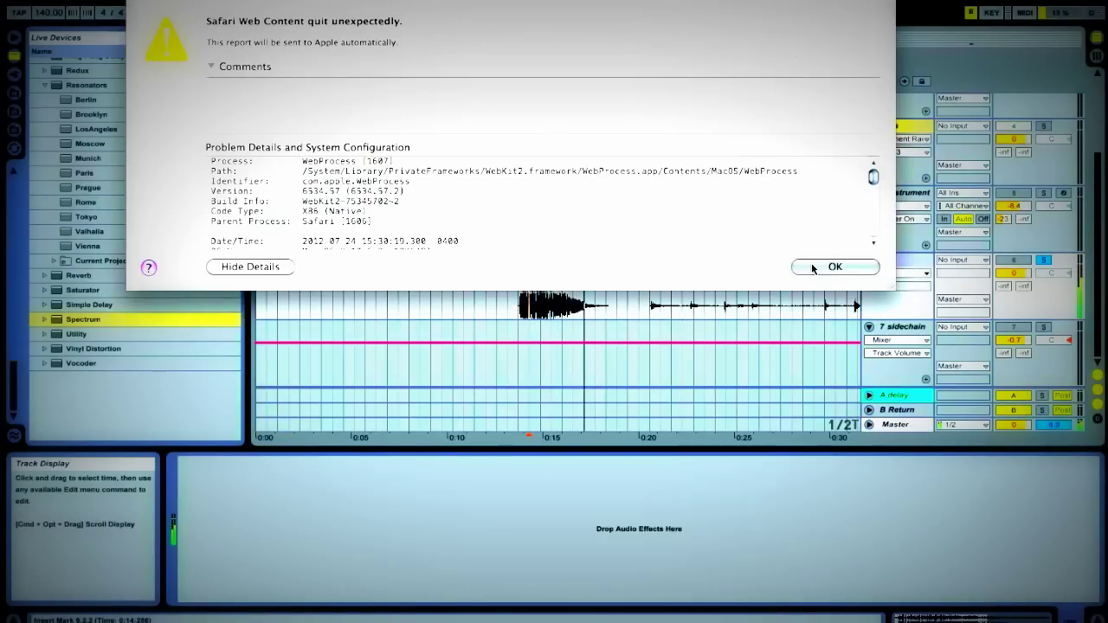
pyautogui.click(812, 268)
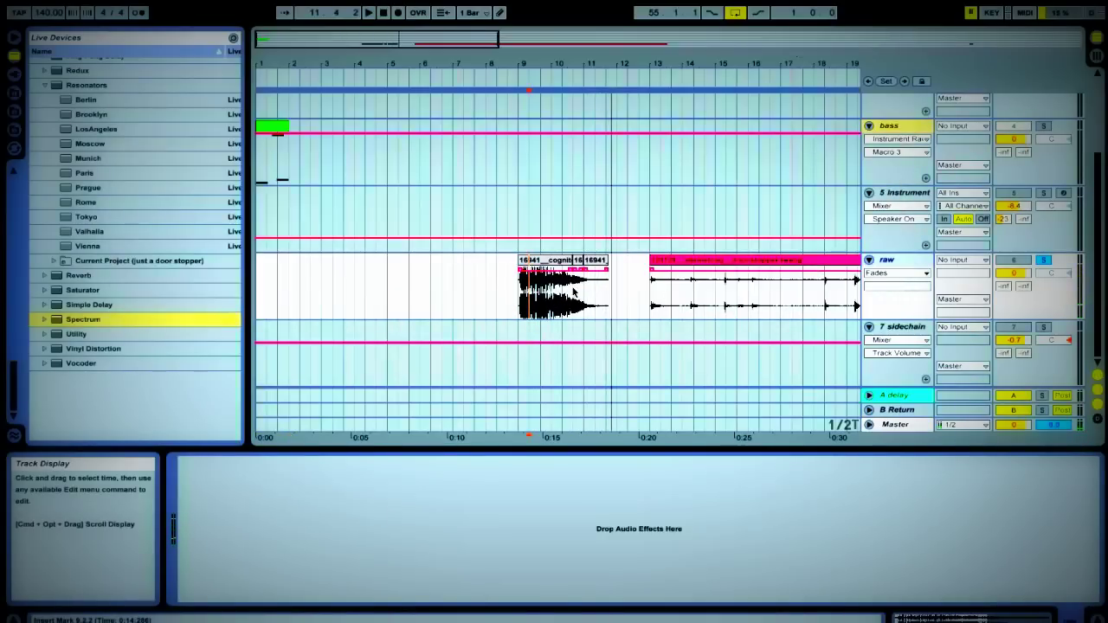
# Step: Audition the long door-stopper recording on the raw track from around bar 13 and again from around bar 19
pyautogui.click(658, 290)
pyautogui.press('space')
pyautogui.hscroll(5, 656, 291)
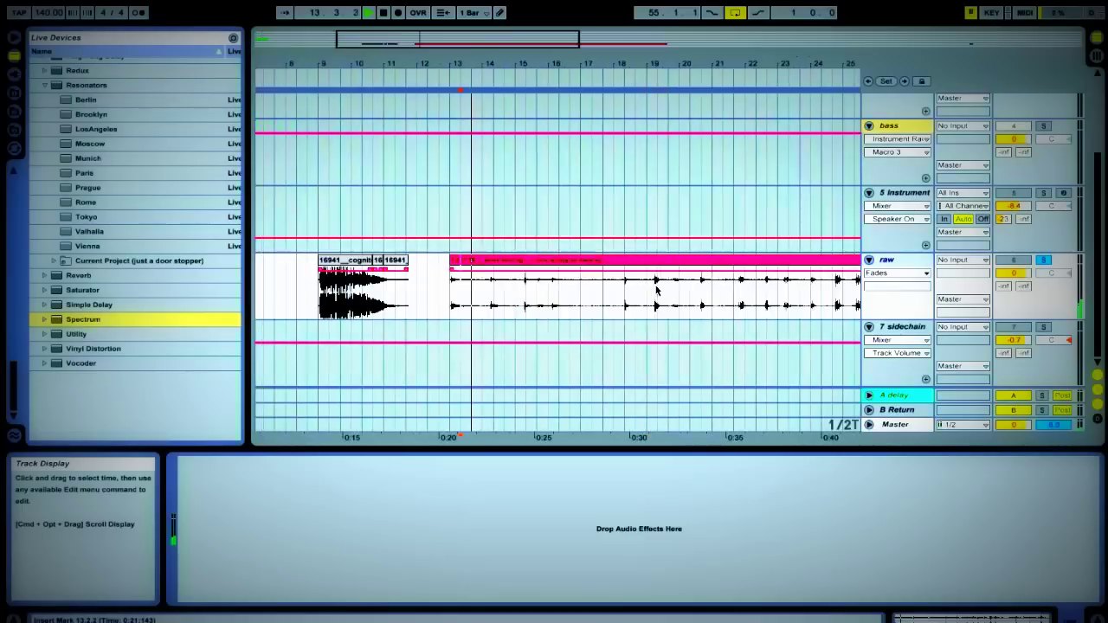
pyautogui.press('space')
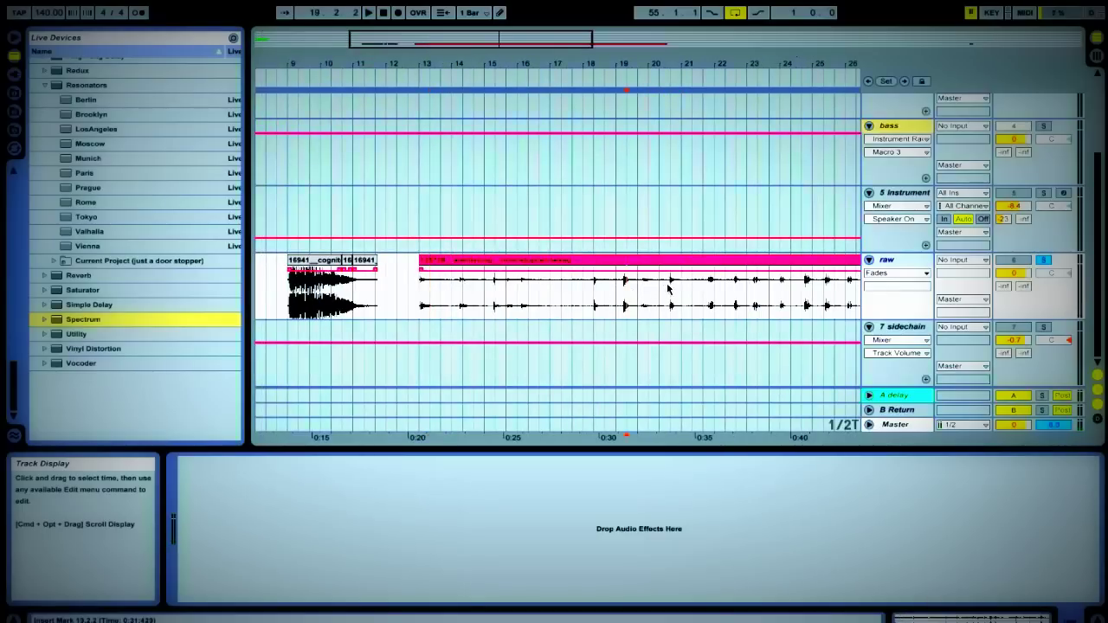
pyautogui.click(669, 290)
pyautogui.press('space')
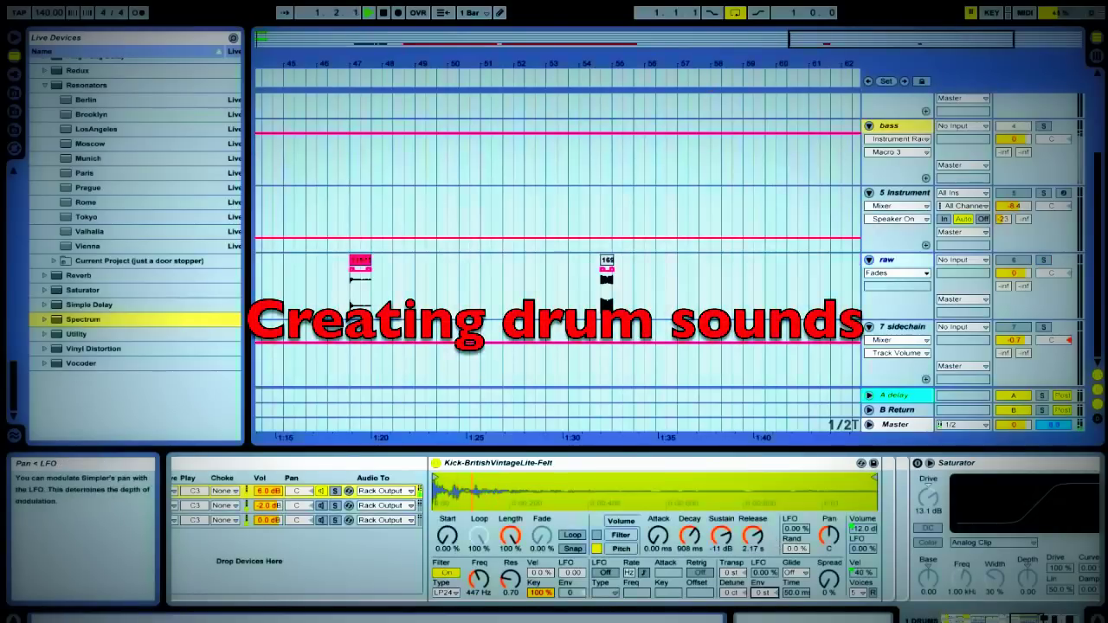
# Step: Turn off the kick Simpler's filter and shape its pitch envelope with 292 ms decay, -92% sustain, +22 st amount and -25 st transposition
pyautogui.moveTo(752, 536); pyautogui.dragTo(751, 493)
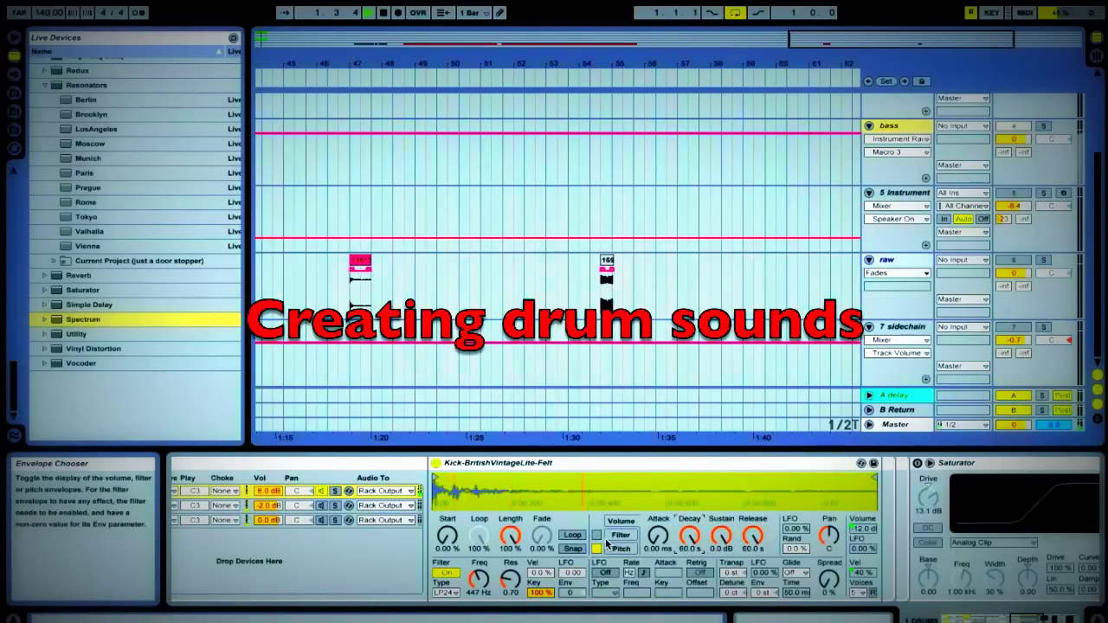
pyautogui.click(454, 573)
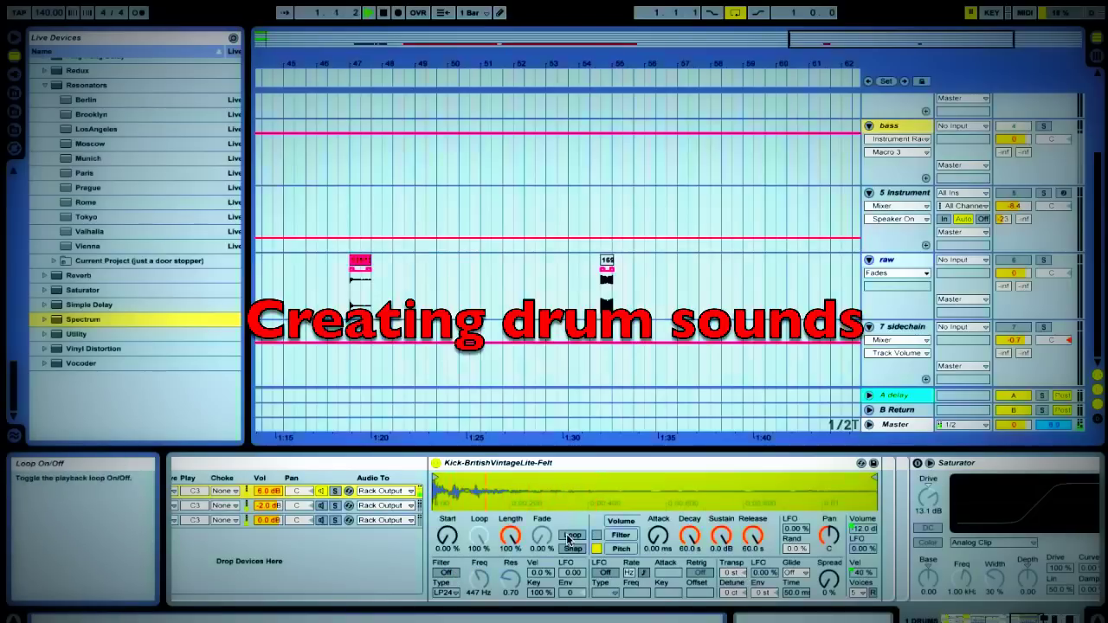
pyautogui.click(617, 548)
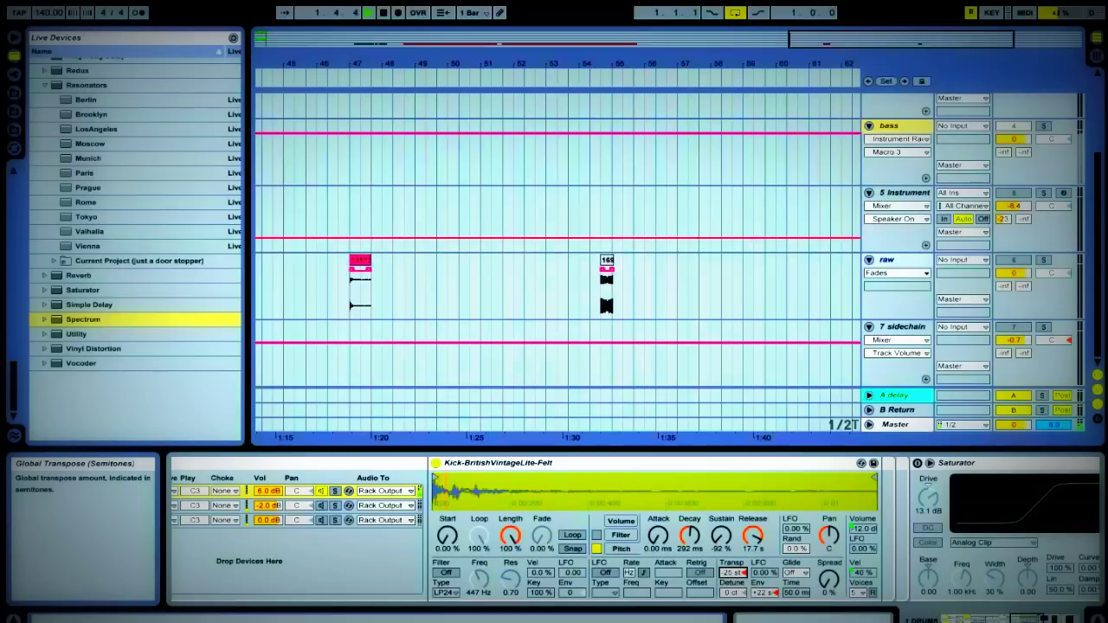
pyautogui.moveTo(749, 539); pyautogui.dragTo(747, 552)
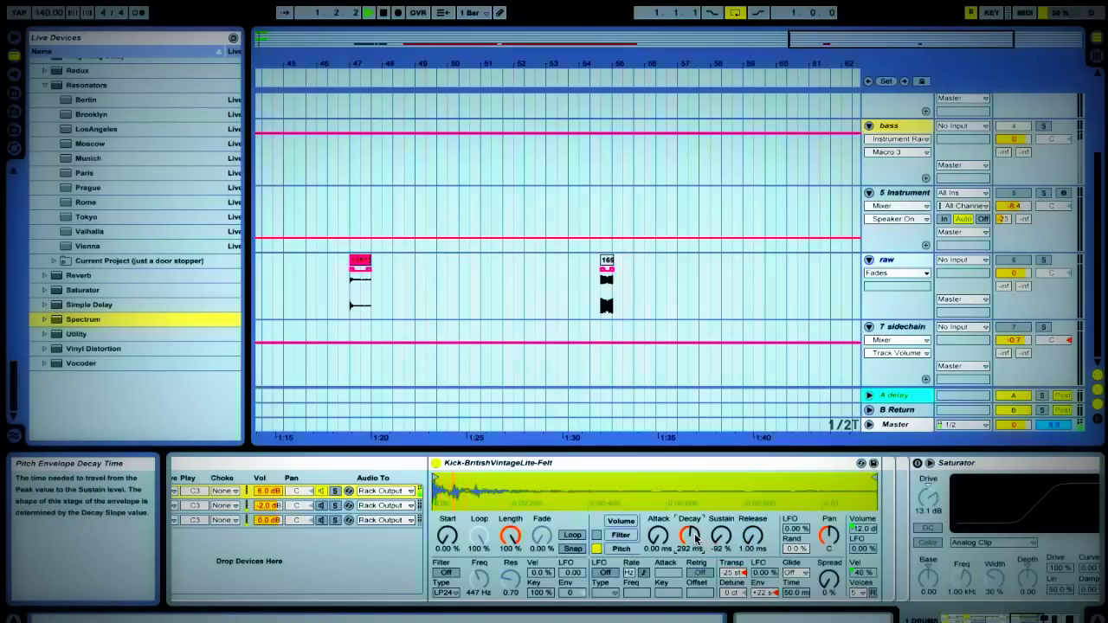
# Step: Set the kick's volume envelope to 2.17 s decay, -inf dB sustain and 1.00 ms release, and layer a duplicate kick chain transposed -48 st
pyautogui.click(620, 522)
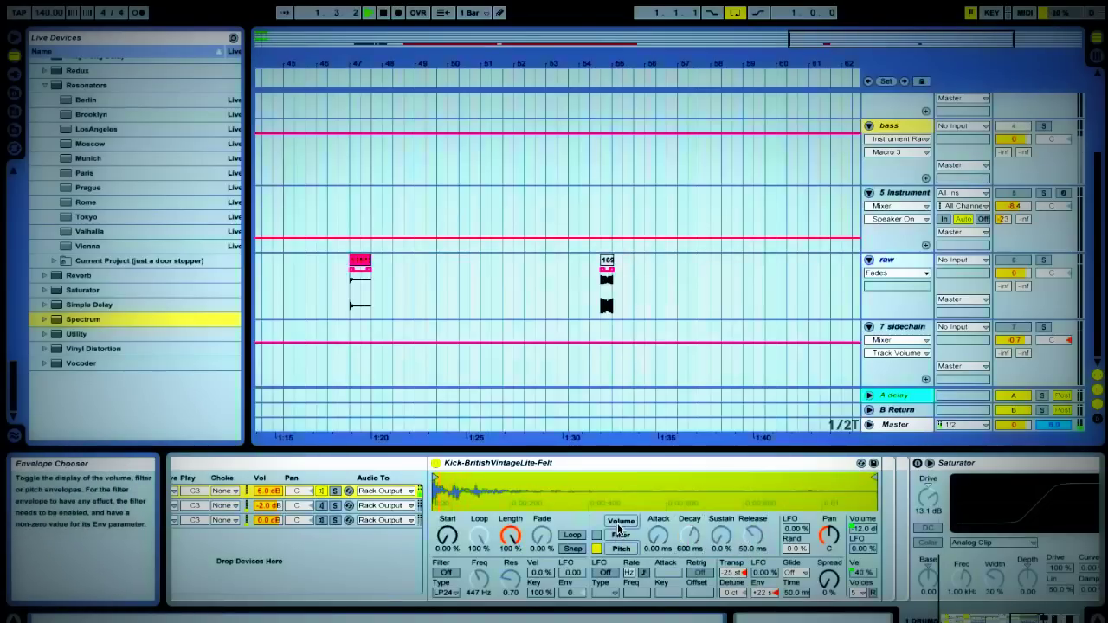
pyautogui.click(690, 536)
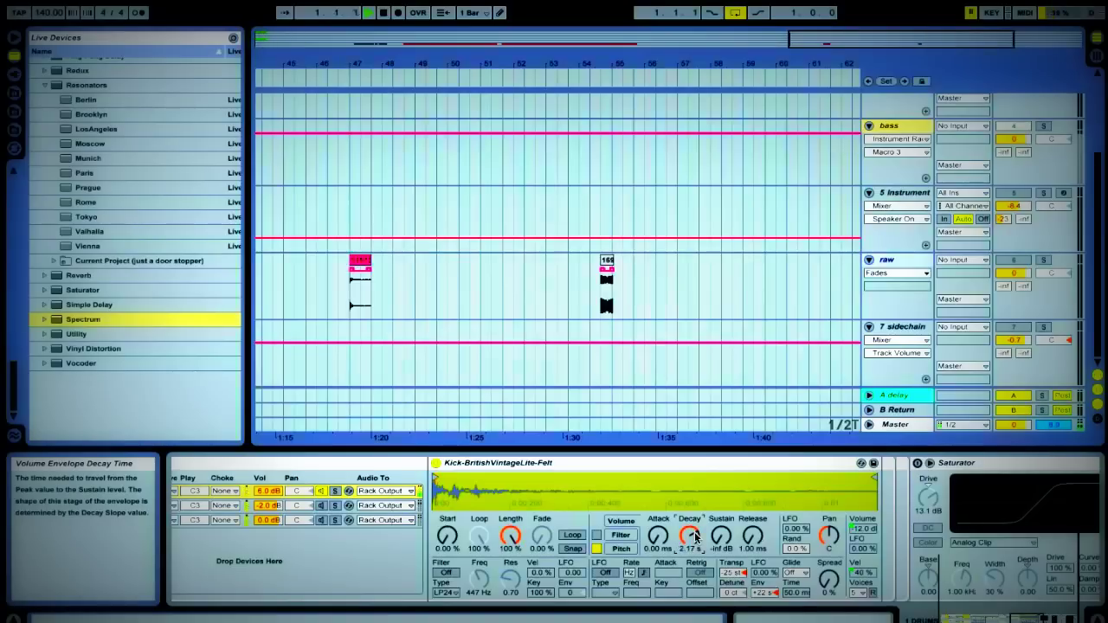
pyautogui.hscroll(-8, 494, 519)
pyautogui.hscroll(4, 592, 498)
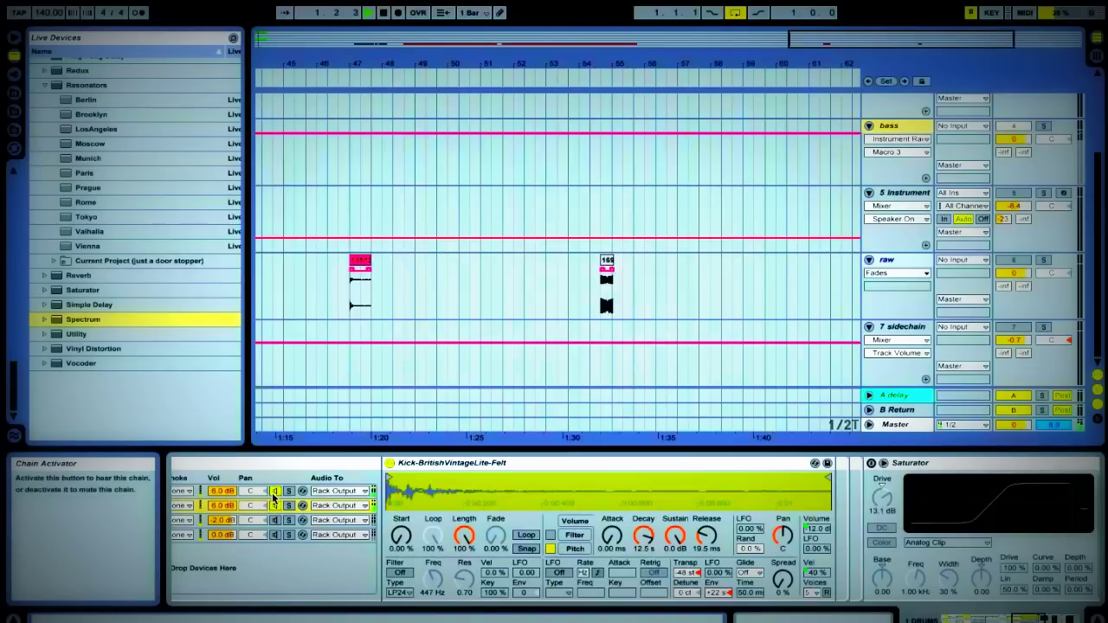
# Step: Set the first kick chain's volume to -2.0 dB and turn on its Saturator
pyautogui.hscroll(-4, 275, 492)
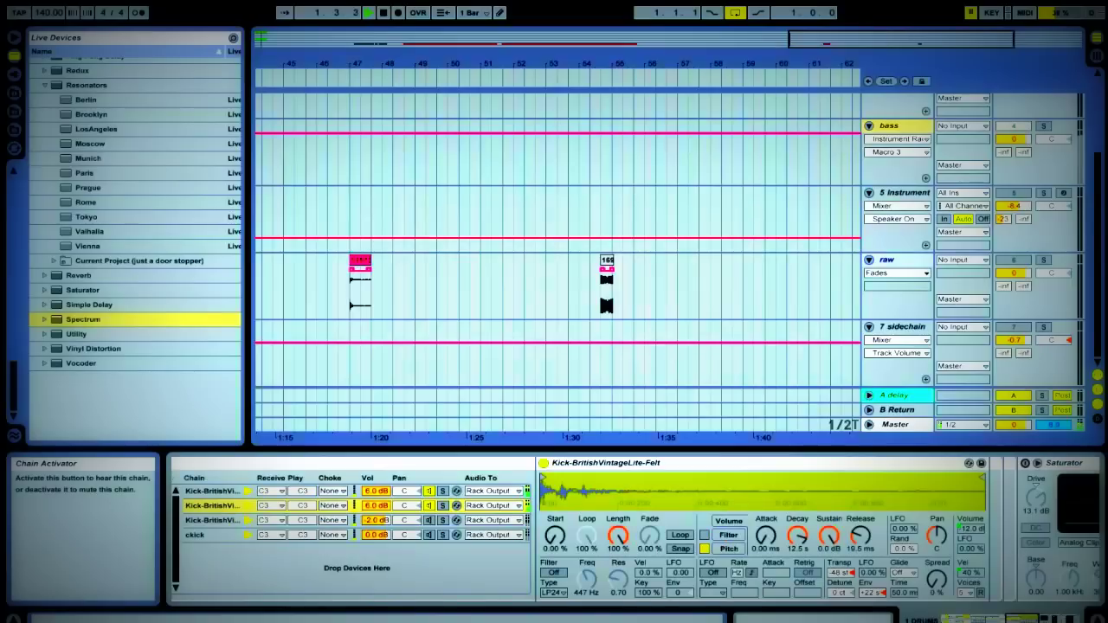
pyautogui.click(373, 494)
pyautogui.moveTo(373, 490); pyautogui.dragTo(374, 493)
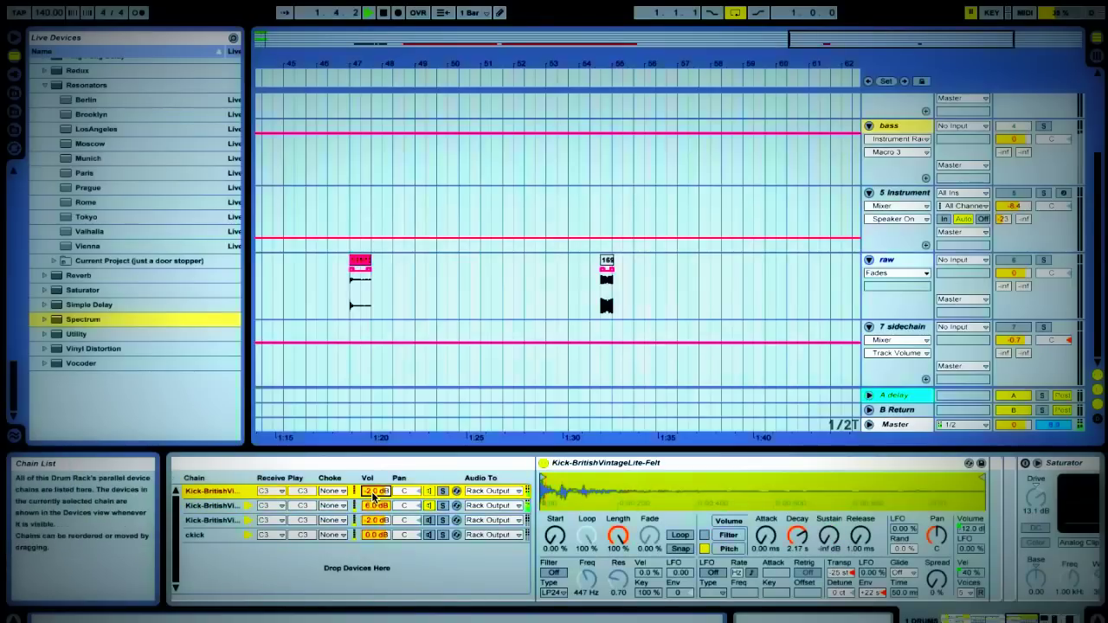
pyautogui.hscroll(4, 373, 498)
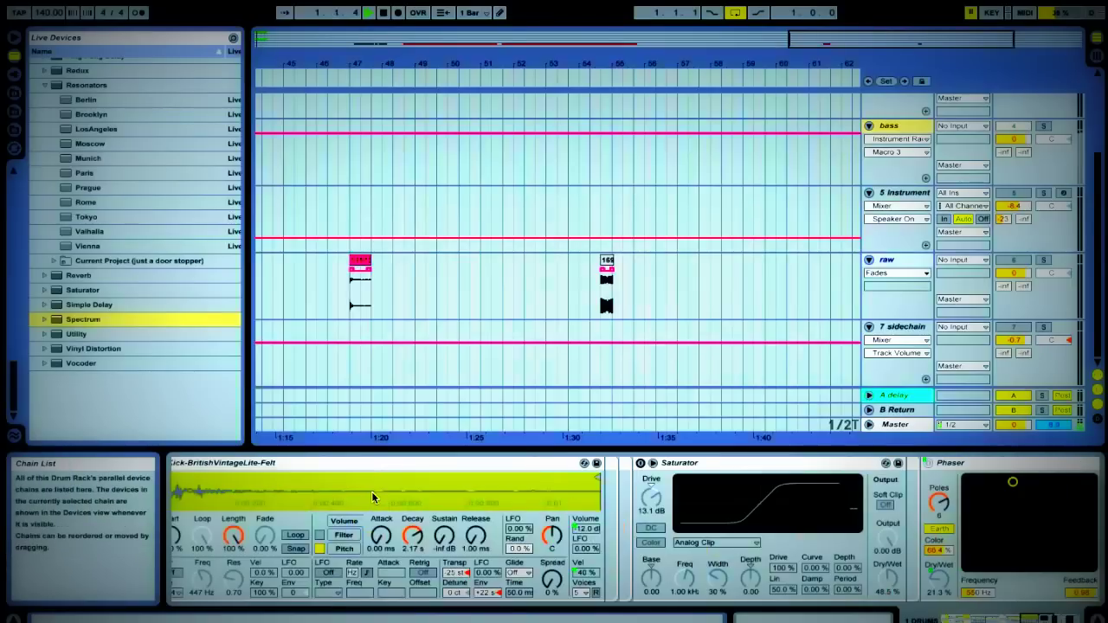
pyautogui.click(639, 464)
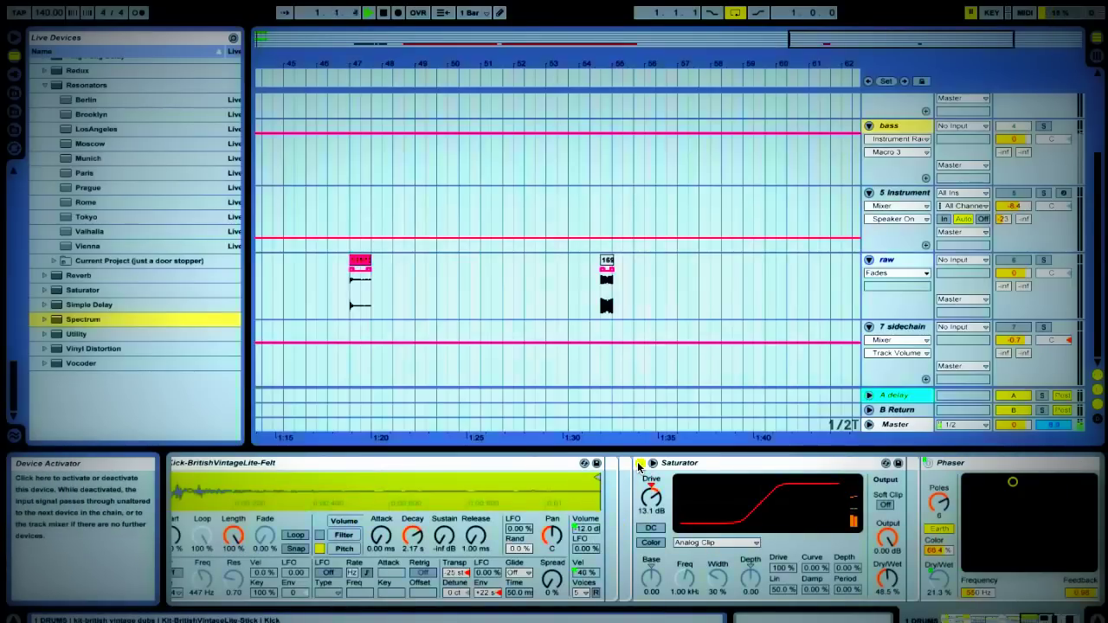
# Step: Solo the raw track and audition hits in the long door-stopper recording from around bars 24, 27 and 29
pyautogui.hscroll(-3, 449, 538)
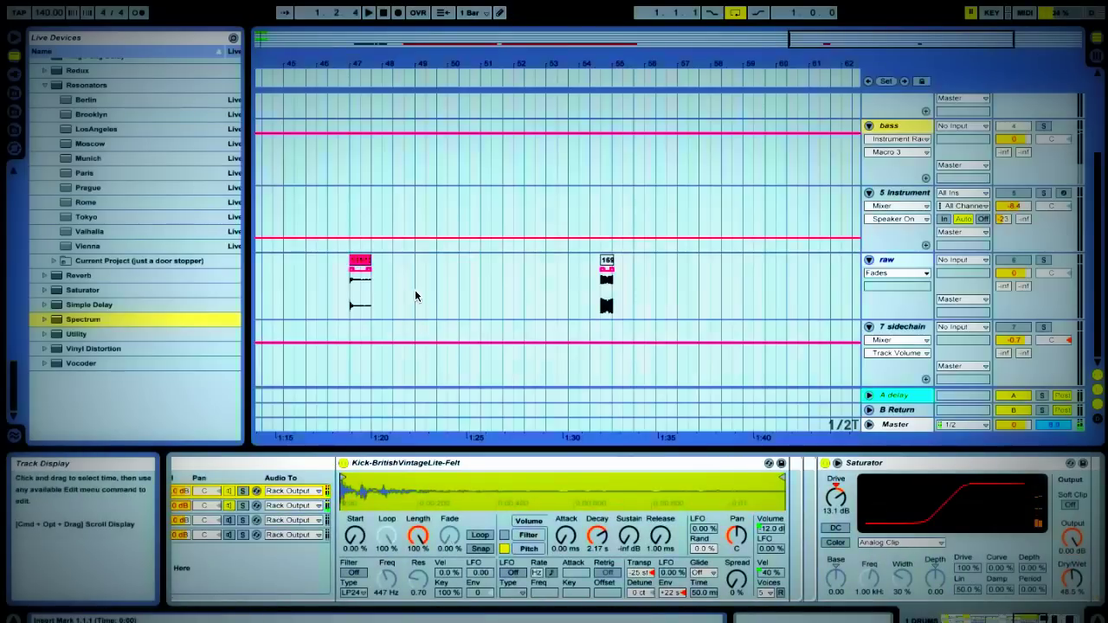
pyautogui.hscroll(-9, 414, 296)
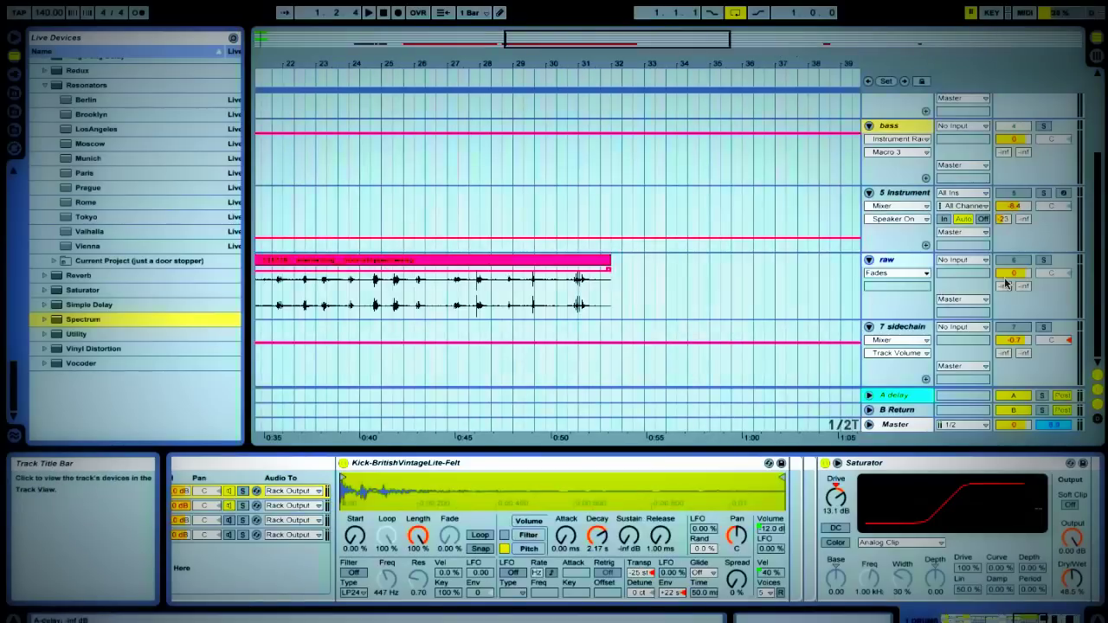
pyautogui.click(347, 289)
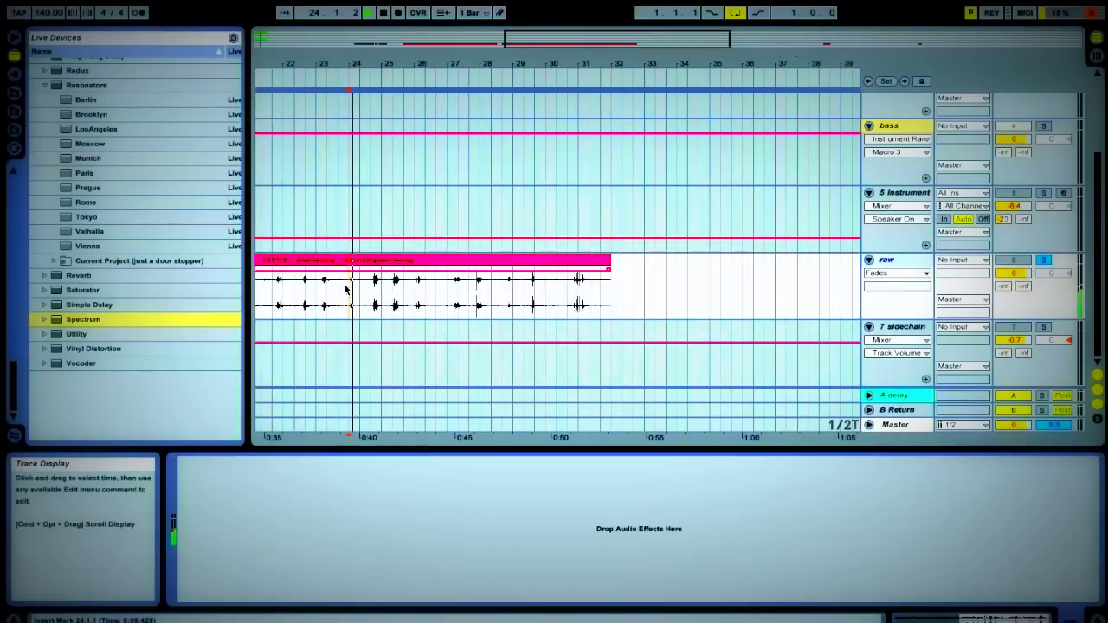
pyautogui.click(459, 289)
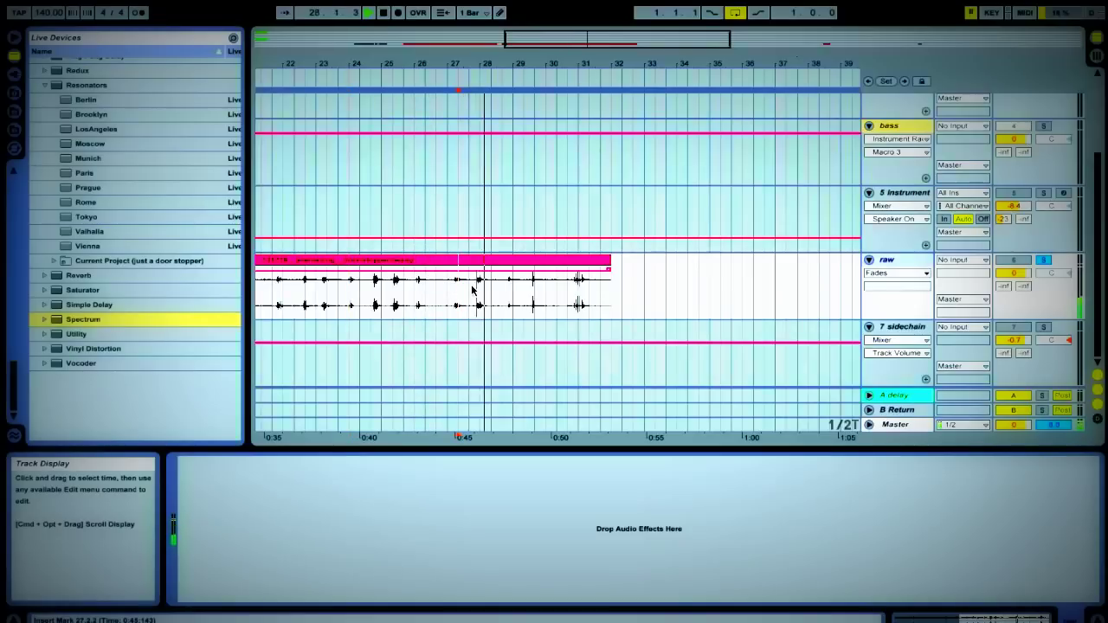
pyautogui.click(522, 291)
# Step: Play the beginning of the first door-stopper recording at bar 9 on the raw track
pyautogui.hscroll(-10, 528, 289)
pyautogui.press('space')
pyautogui.click(529, 290)
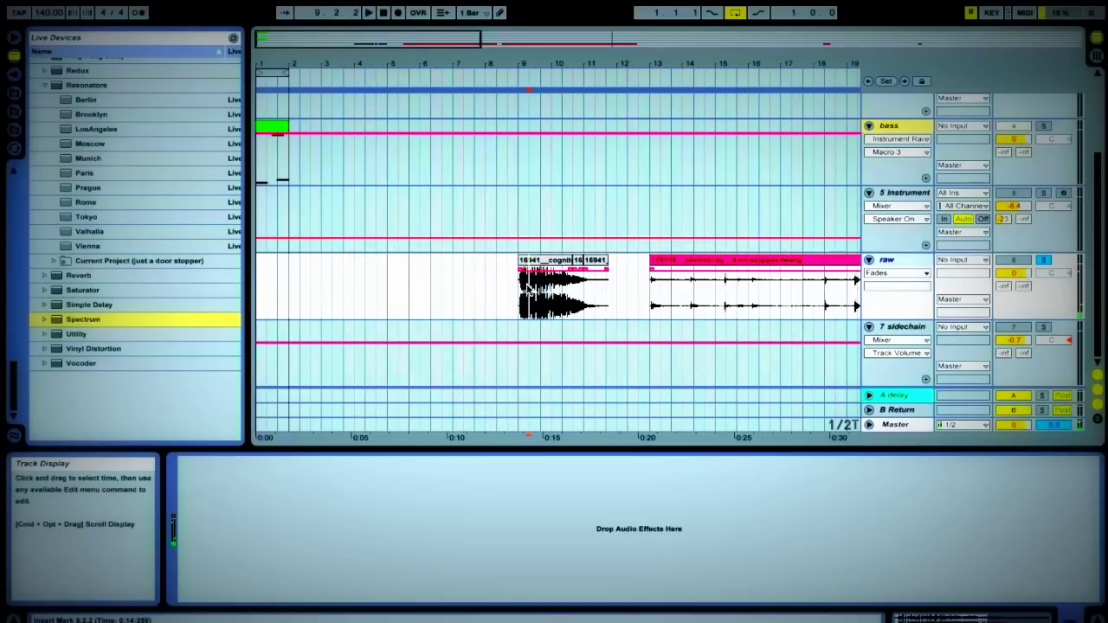
pyautogui.press('space')
pyautogui.press('space')
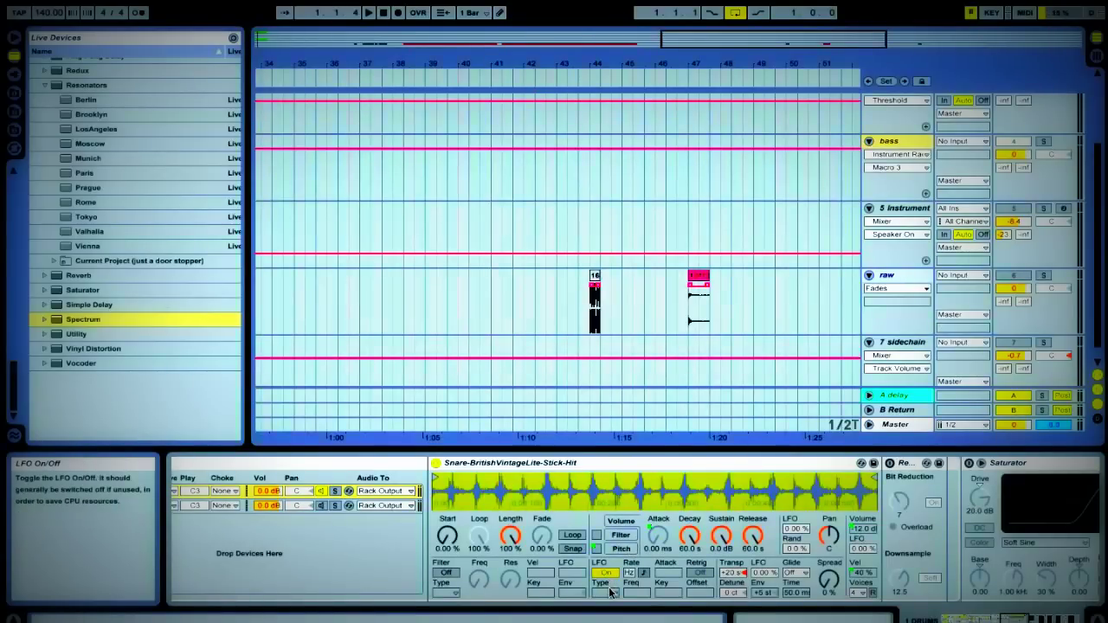
# Step: Set the snare Simpler's LFO to a 30.0 Hz Sample & Hold wave with 100% pitch modulation, and transpose the snare to +23 st
pyautogui.press('space')
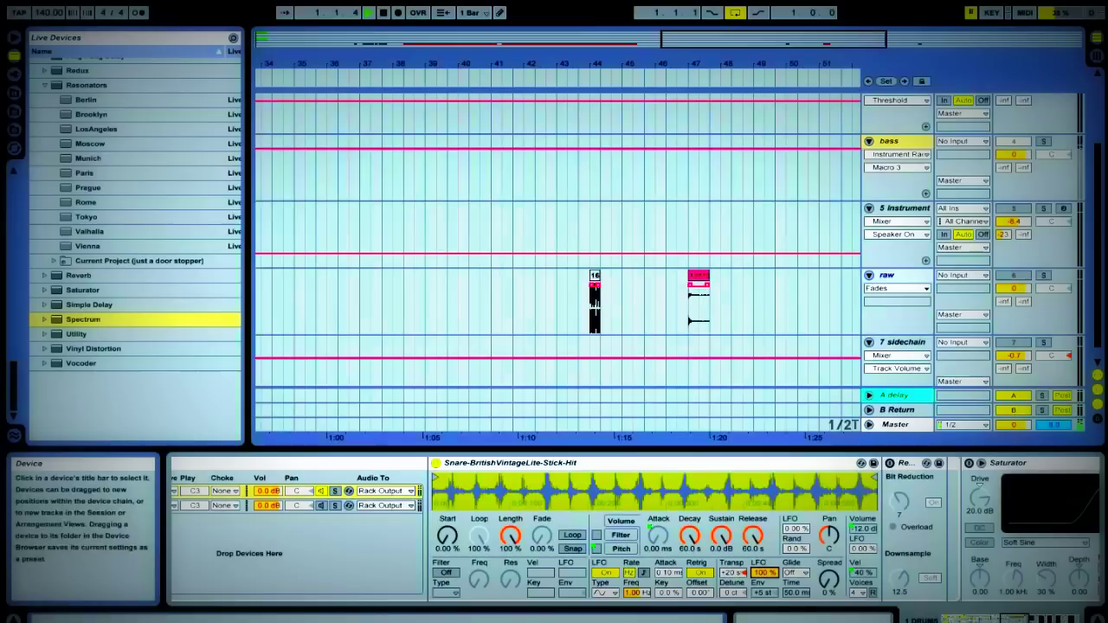
pyautogui.moveTo(648, 594); pyautogui.dragTo(648, 571)
pyautogui.click(611, 593)
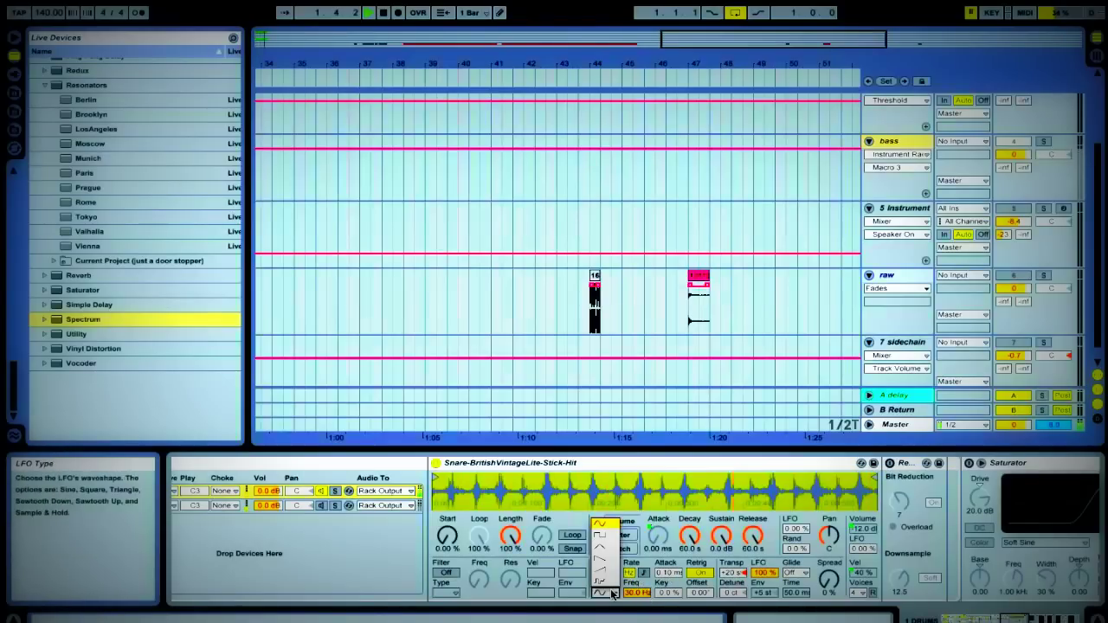
pyautogui.click(611, 588)
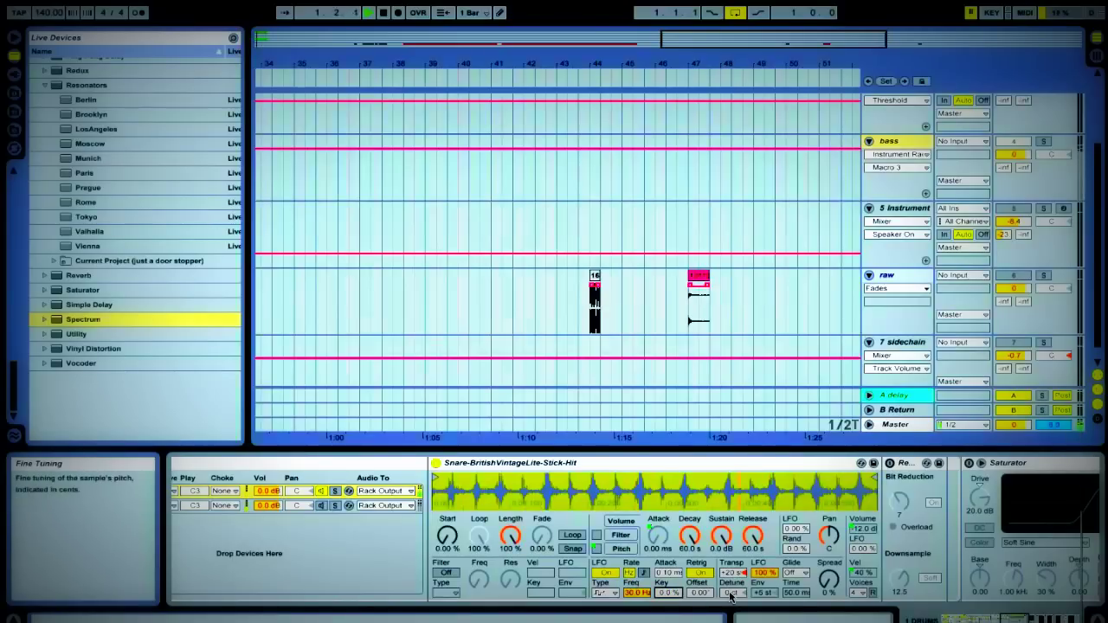
pyautogui.moveTo(734, 576); pyautogui.dragTo(734, 568)
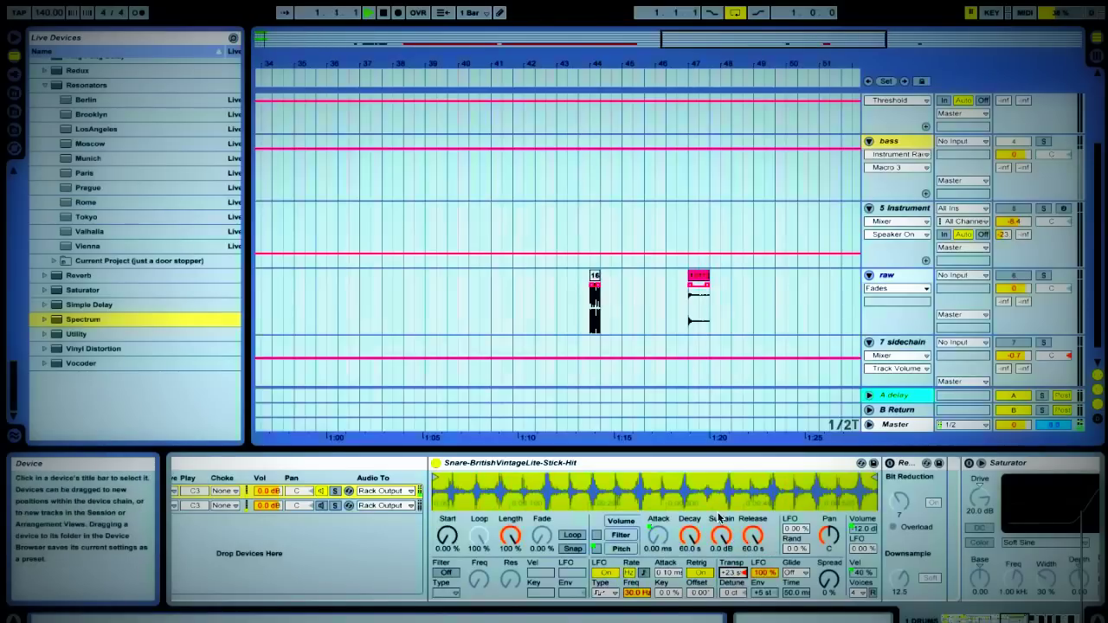
# Step: Convert the snare Simpler to a Sampler and turn off its LFO 1
pyautogui.rightClick(664, 466)
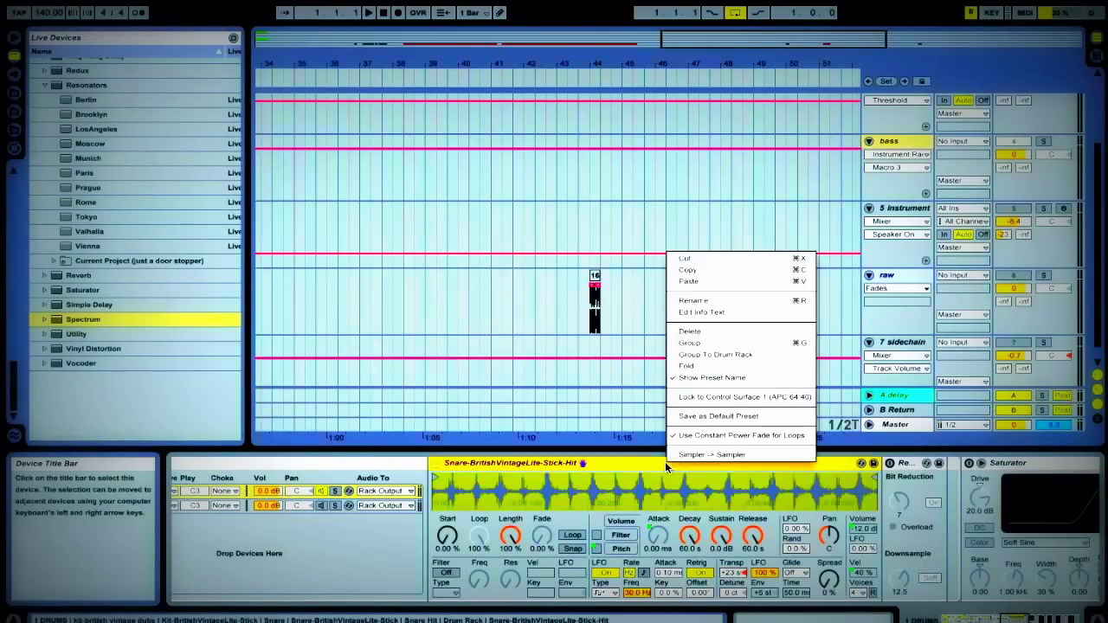
pyautogui.click(678, 450)
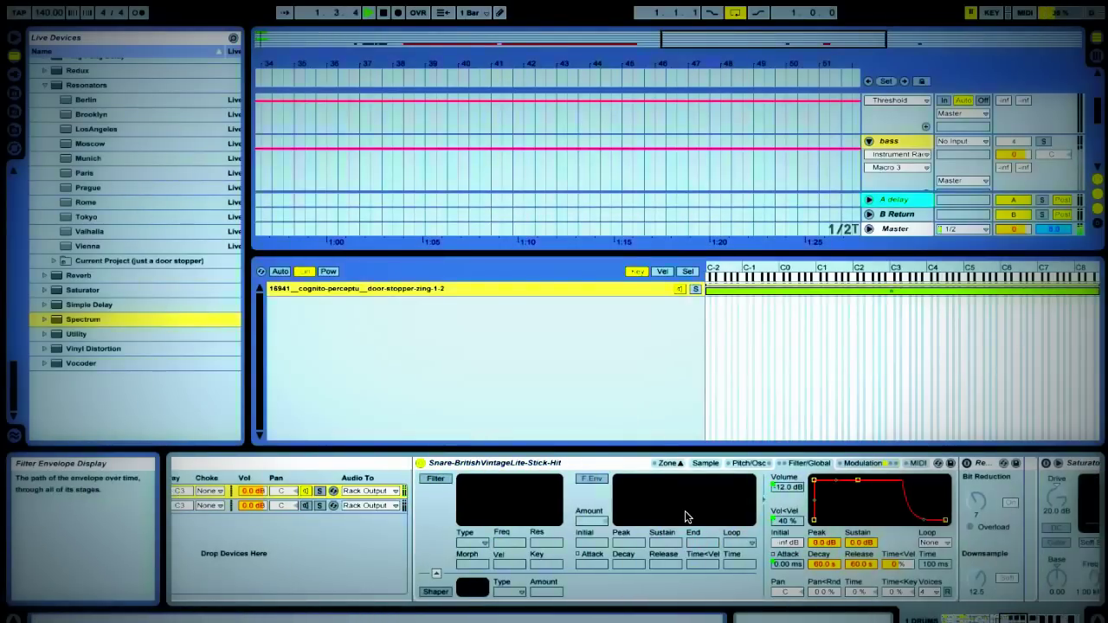
pyautogui.click(736, 463)
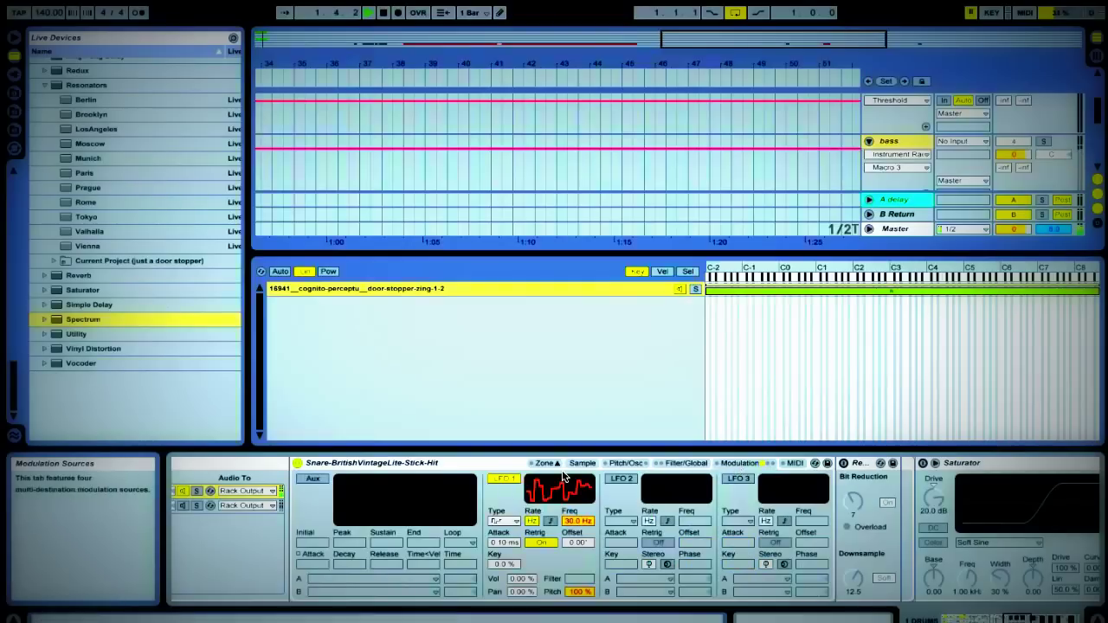
pyautogui.click(503, 480)
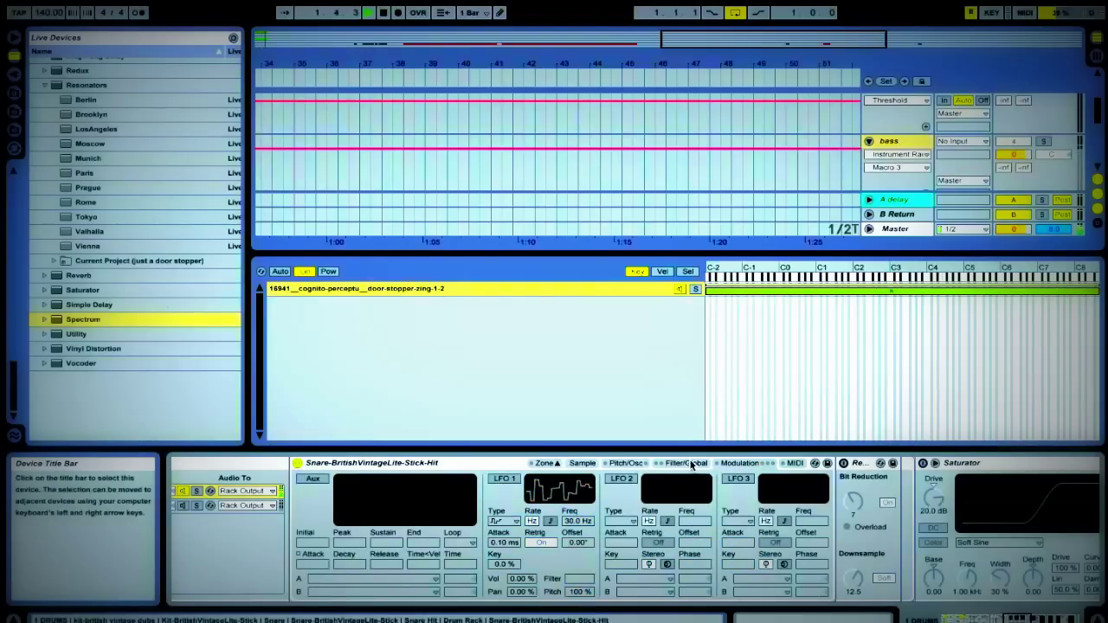
# Step: Turn on the modulation oscillator in the snare Sampler's pitch and oscillator section
pyautogui.click(627, 463)
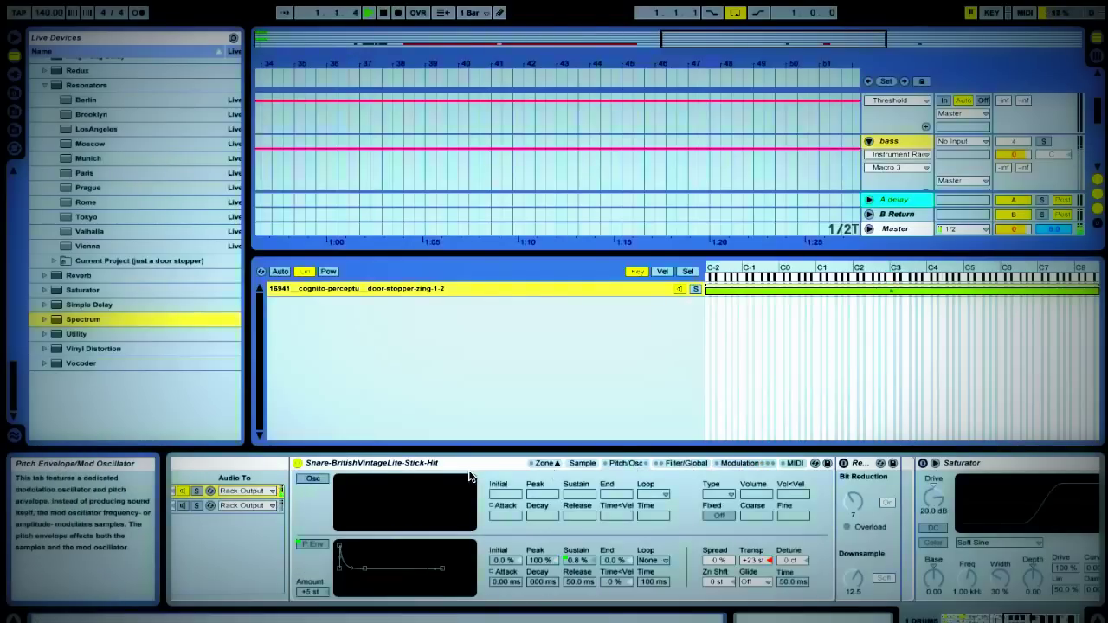
pyautogui.click(326, 479)
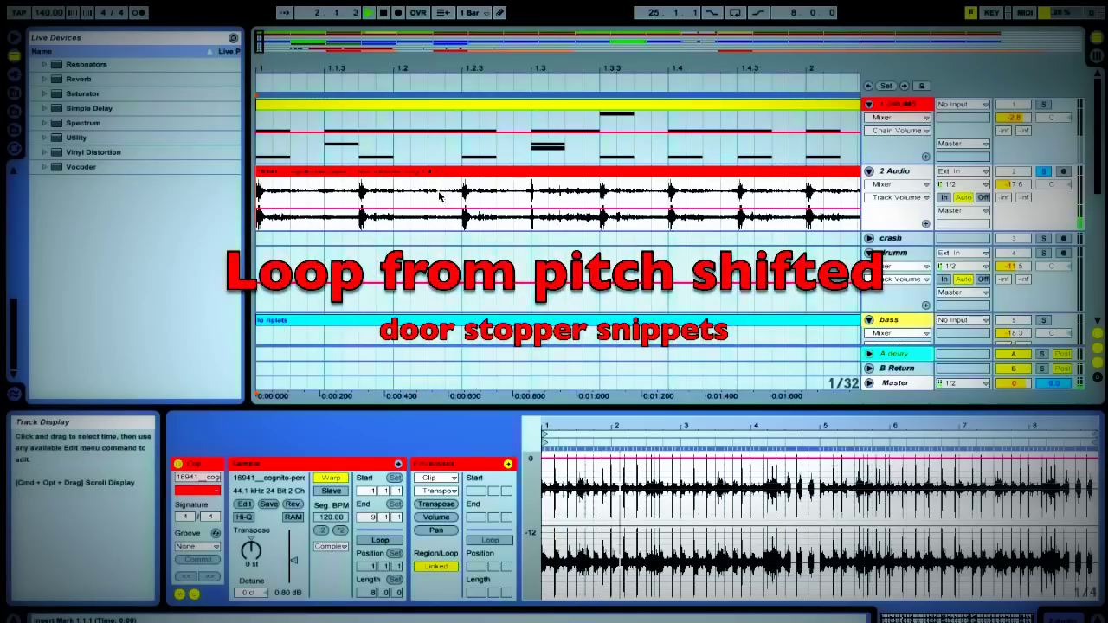
# Step: Unsolo the 2 Audio loop track and activate the first bass track
pyautogui.moveTo(481, 71); pyautogui.dragTo(481, 12)
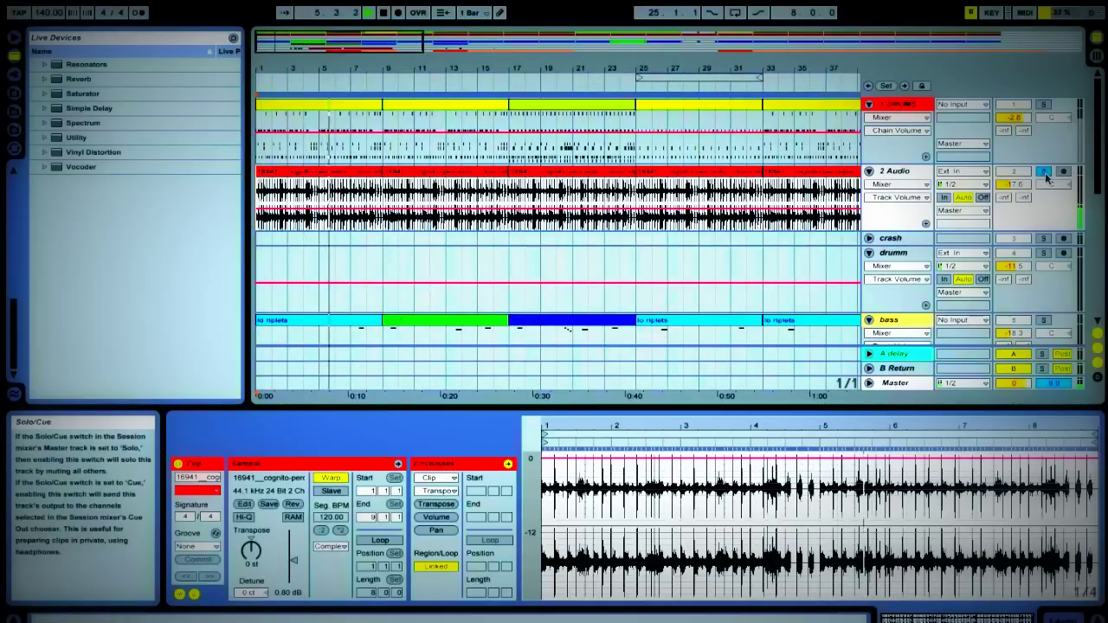
pyautogui.click(1047, 175)
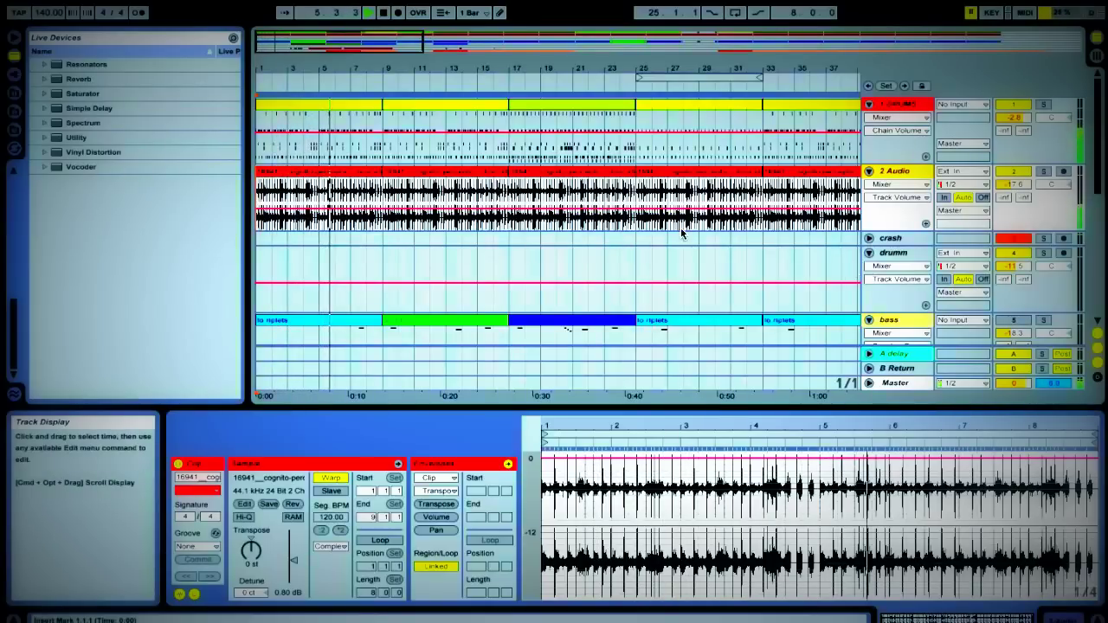
pyautogui.scroll(-4, 681, 234)
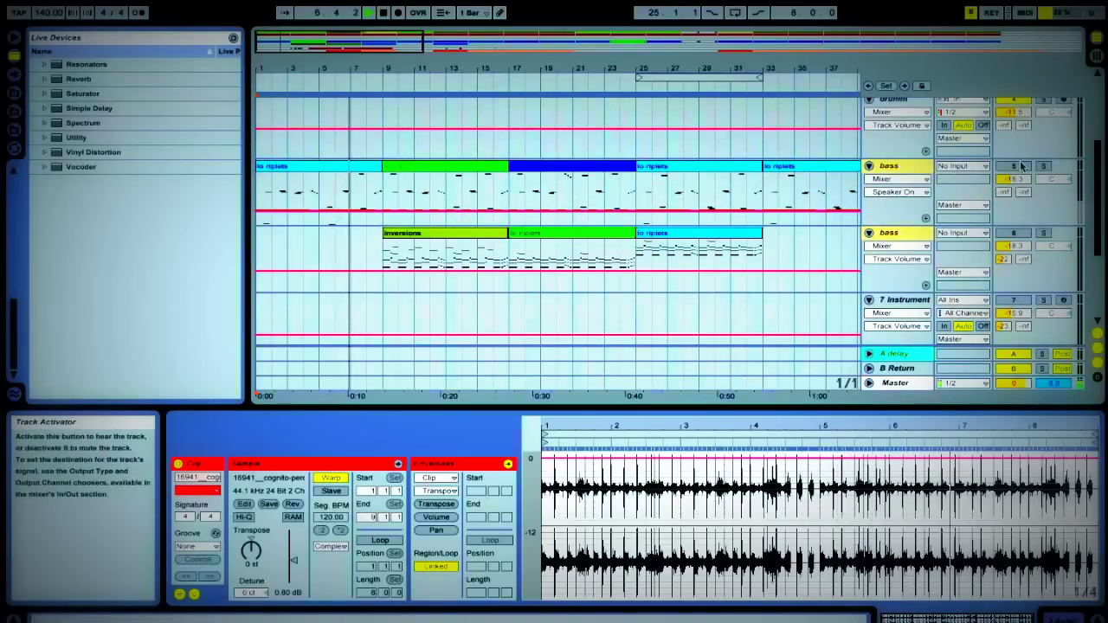
pyautogui.click(1021, 166)
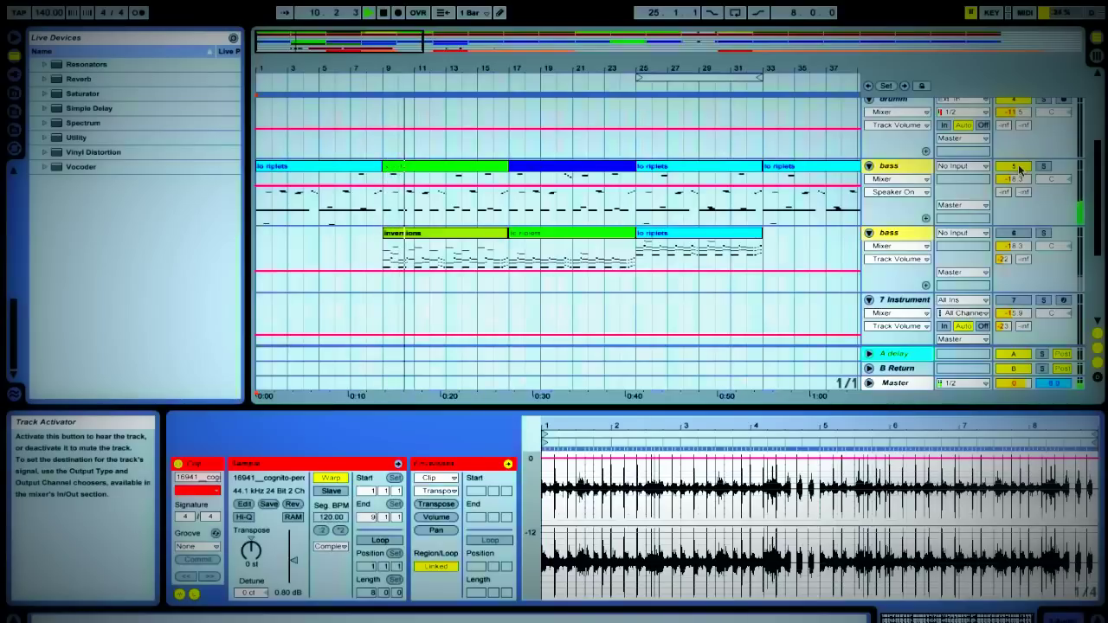
# Step: Open the drum clip at bar 17 and examine its note pattern from the first bar
pyautogui.scroll(5, 623, 139)
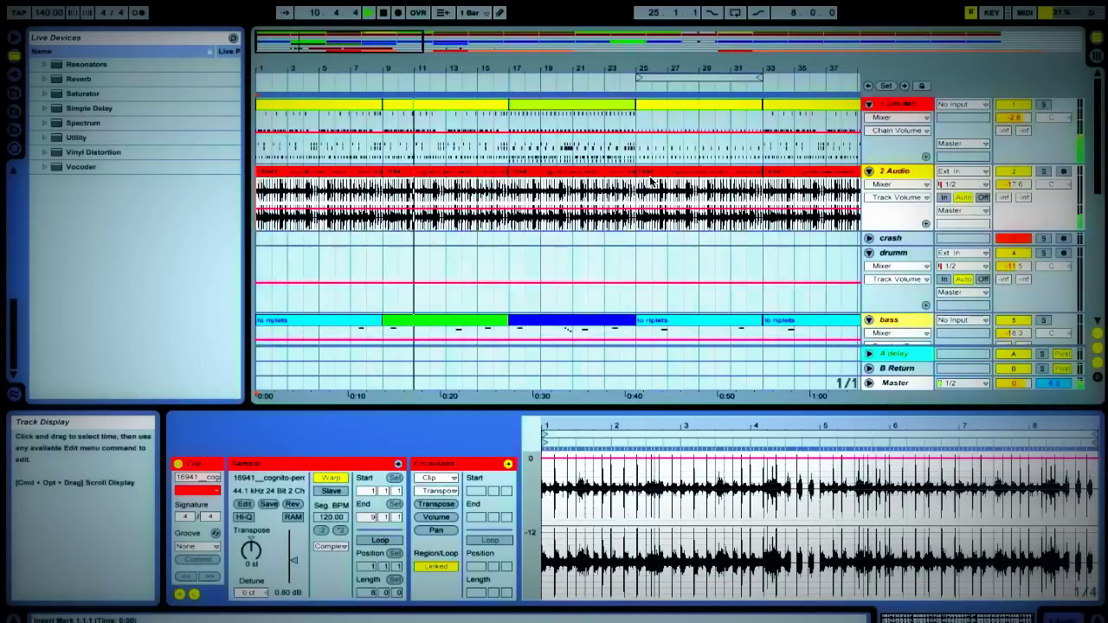
pyautogui.click(597, 108)
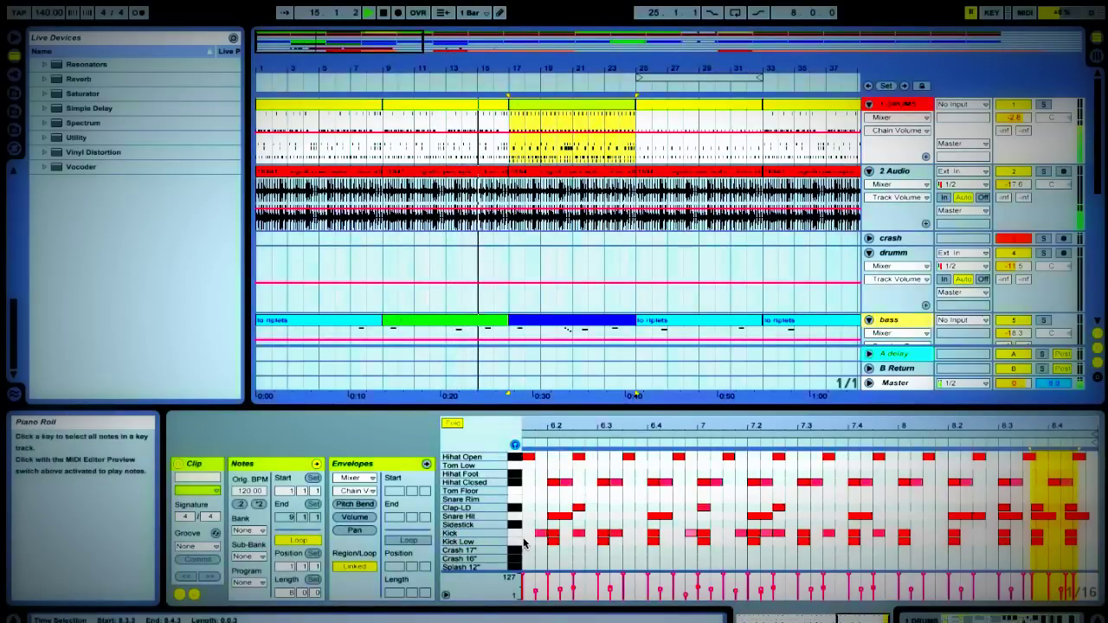
pyautogui.hscroll(-3, 524, 544)
pyautogui.hscroll(-10, 524, 543)
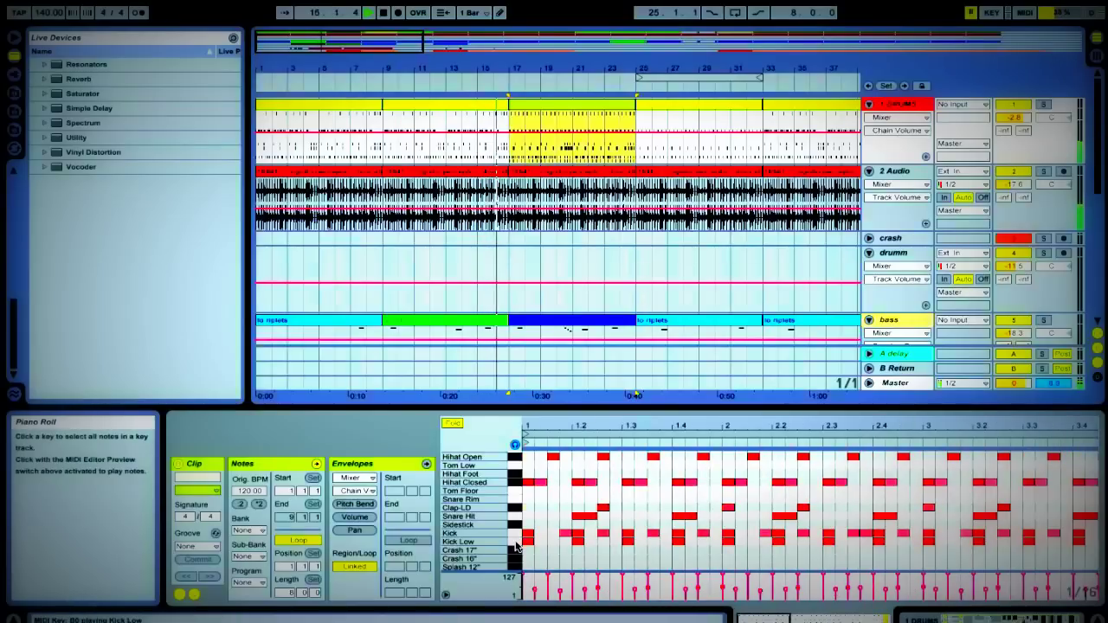
# Step: Audition the arrangement from bars 17, 25, 73 and 21
pyautogui.click(509, 143)
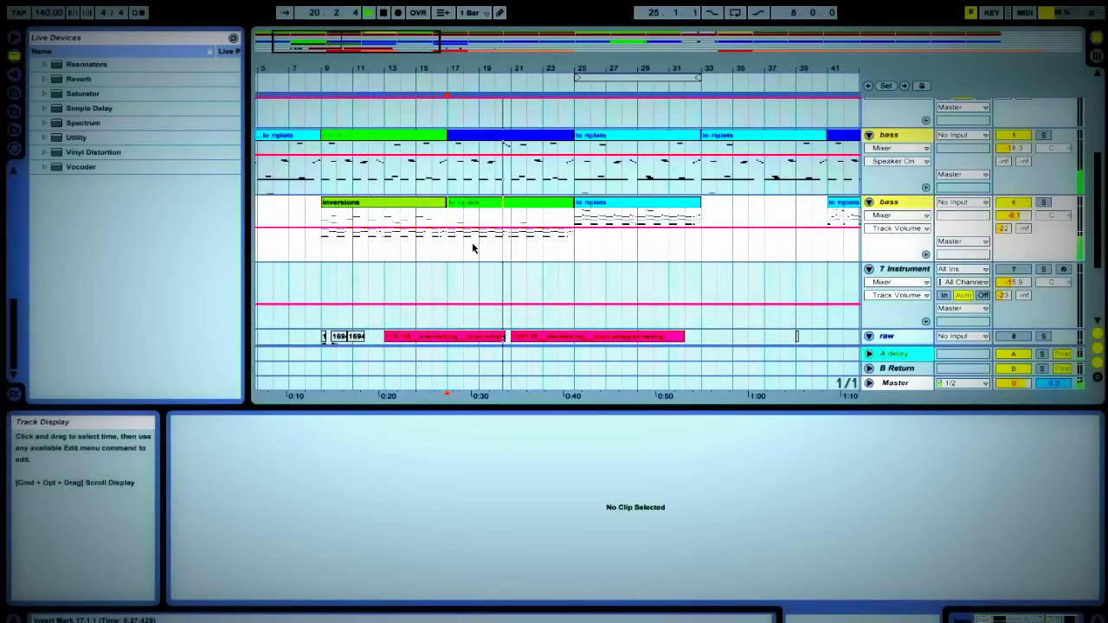
pyautogui.press('space')
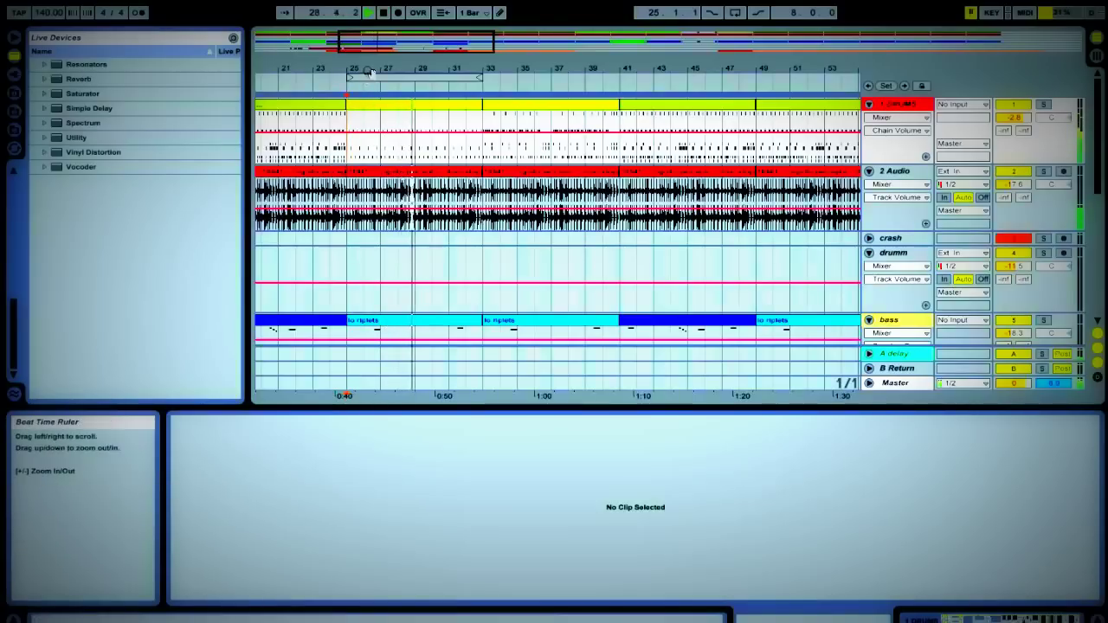
pyautogui.moveTo(369, 72); pyautogui.dragTo(369, 69)
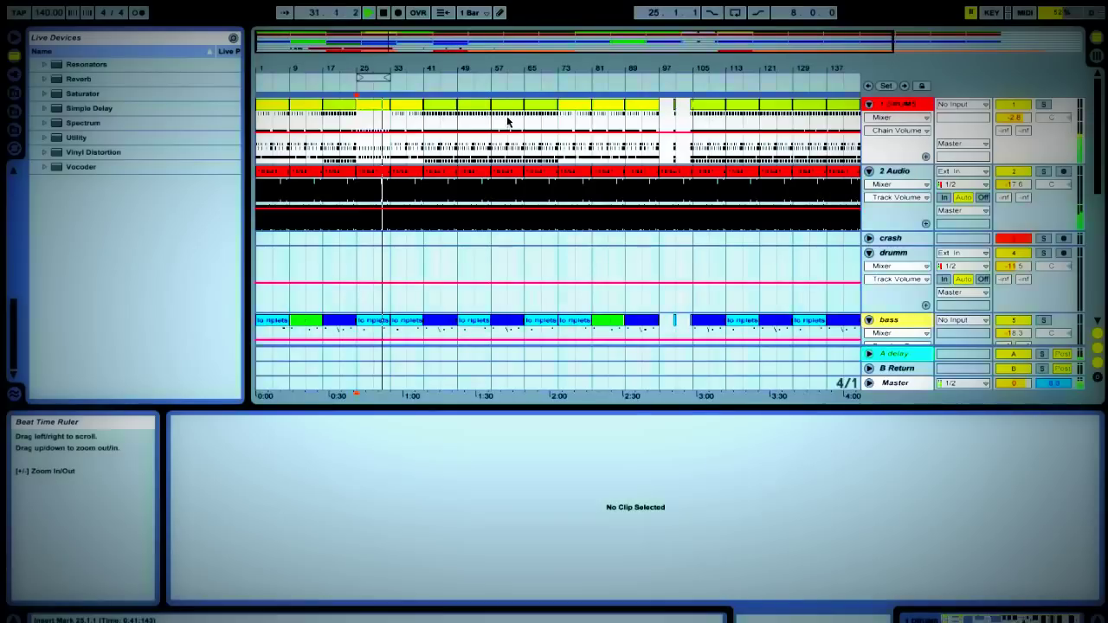
pyautogui.click(566, 147)
pyautogui.press('space')
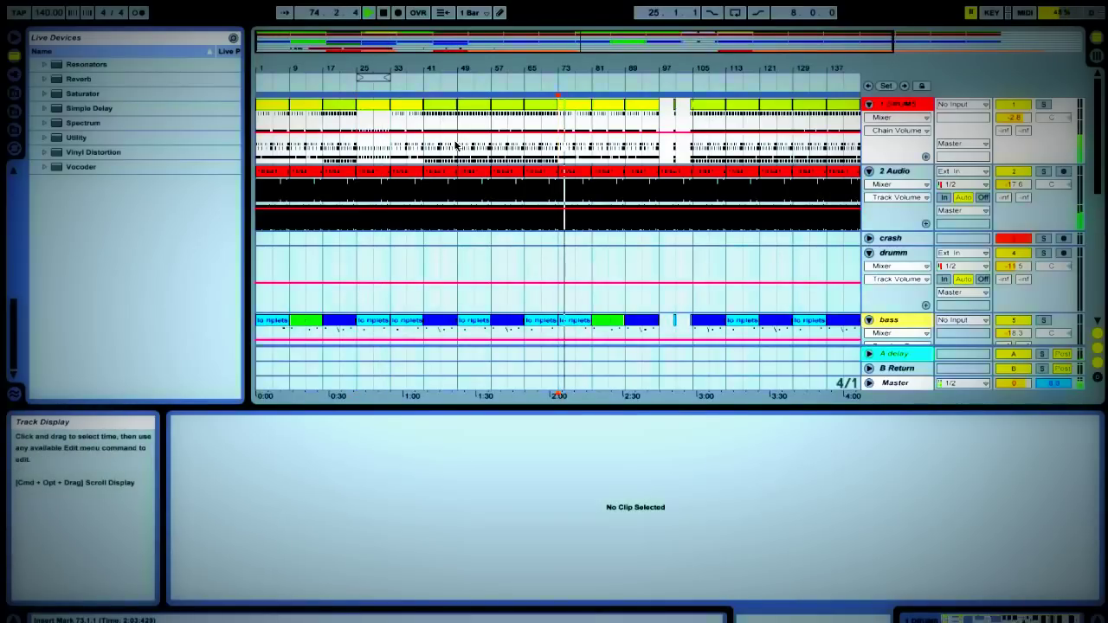
pyautogui.press('space')
pyautogui.click(346, 148)
pyautogui.press('space')
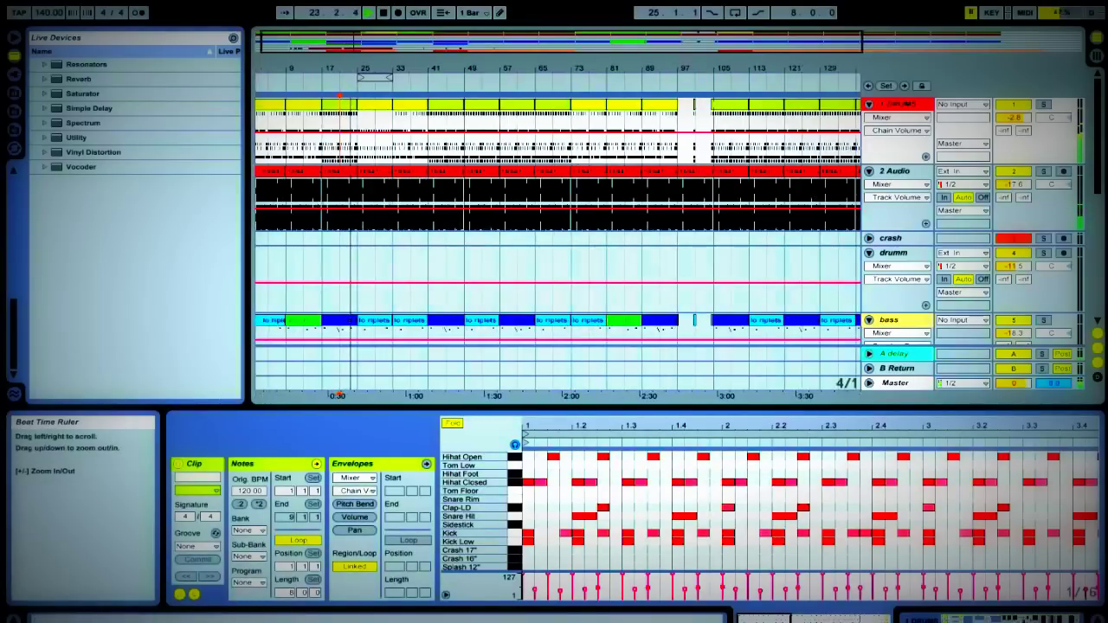
# Step: Trim the drum clips so the drums drop out from about bar 29 to bar 32.3
pyautogui.moveTo(351, 62); pyautogui.dragTo(351, 67)
pyautogui.click(386, 110)
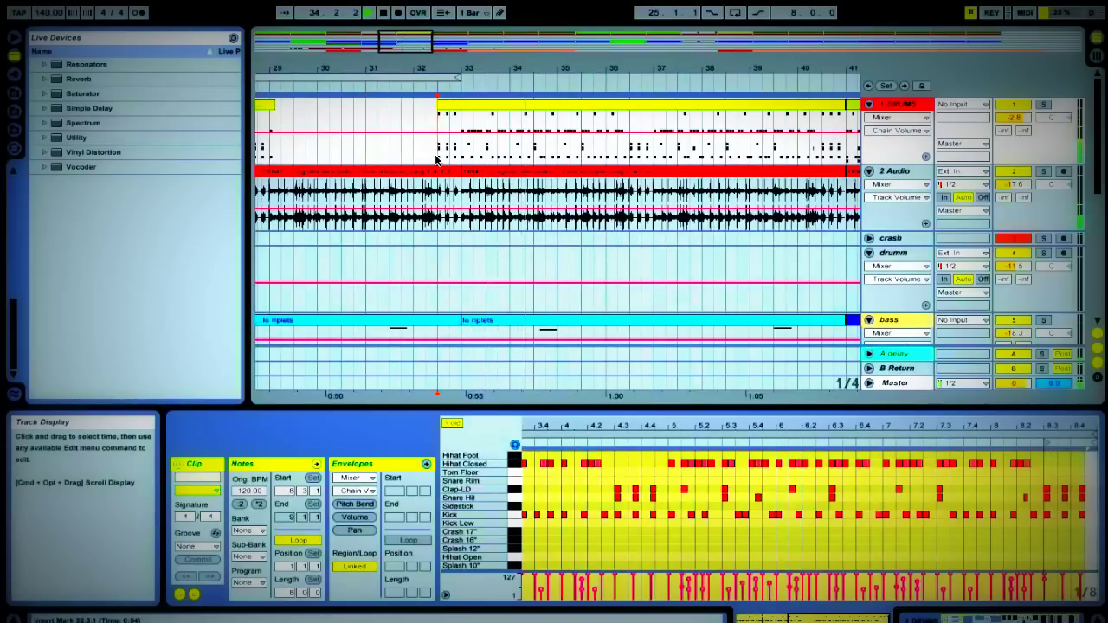
# Step: Lower the envelope modulation amount of the Auto Filter on the chords track
pyautogui.scroll(-5, 435, 157)
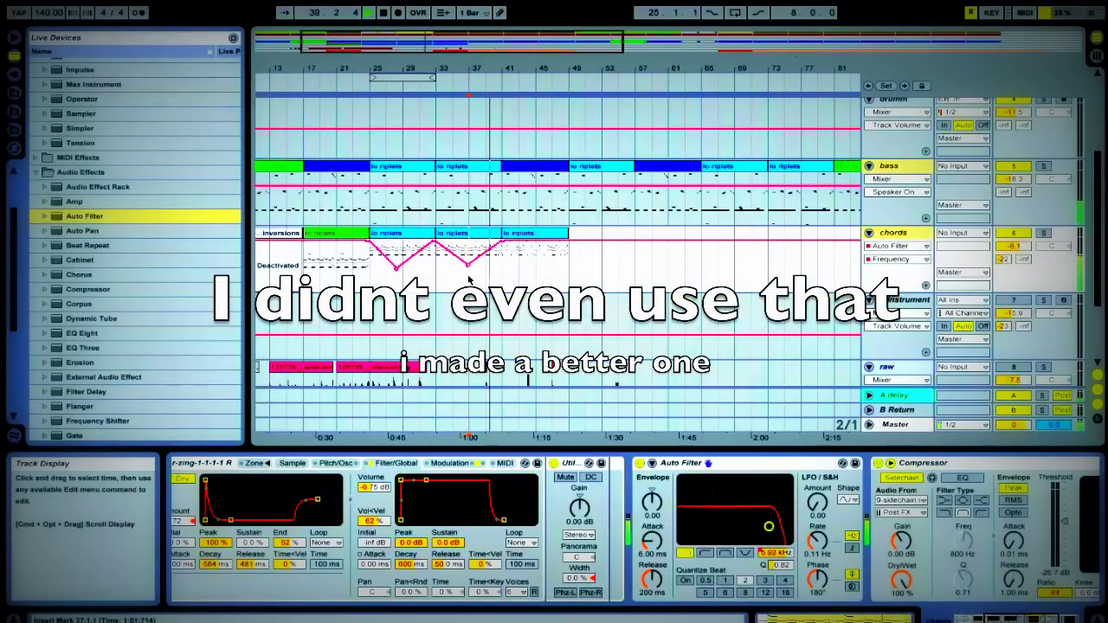
pyautogui.scroll(2, 499, 270)
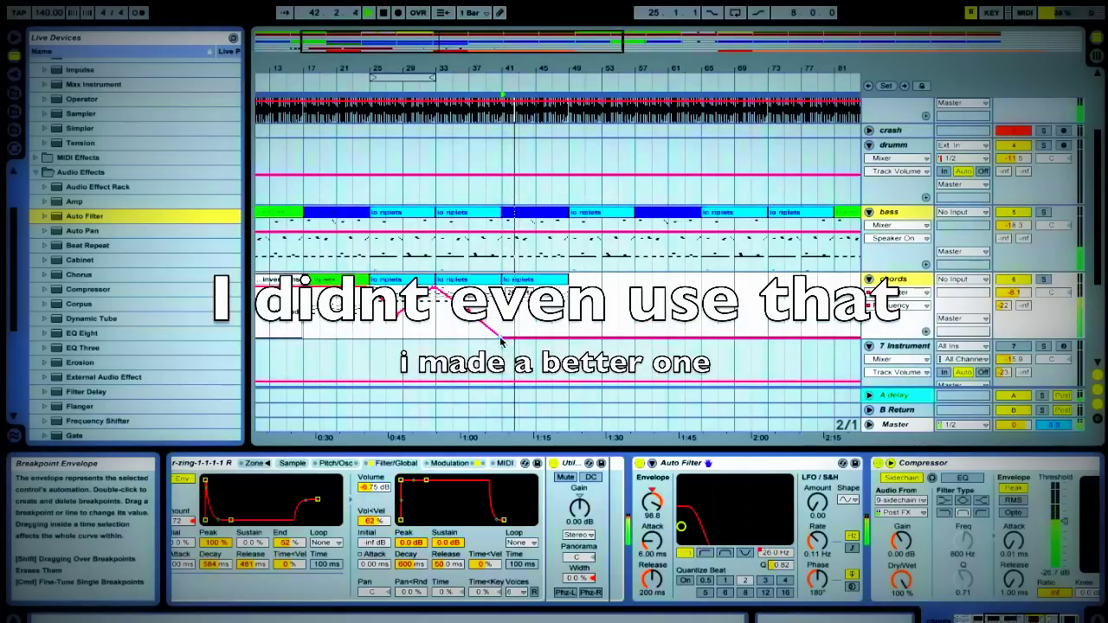
pyautogui.moveTo(653, 504); pyautogui.dragTo(654, 530)
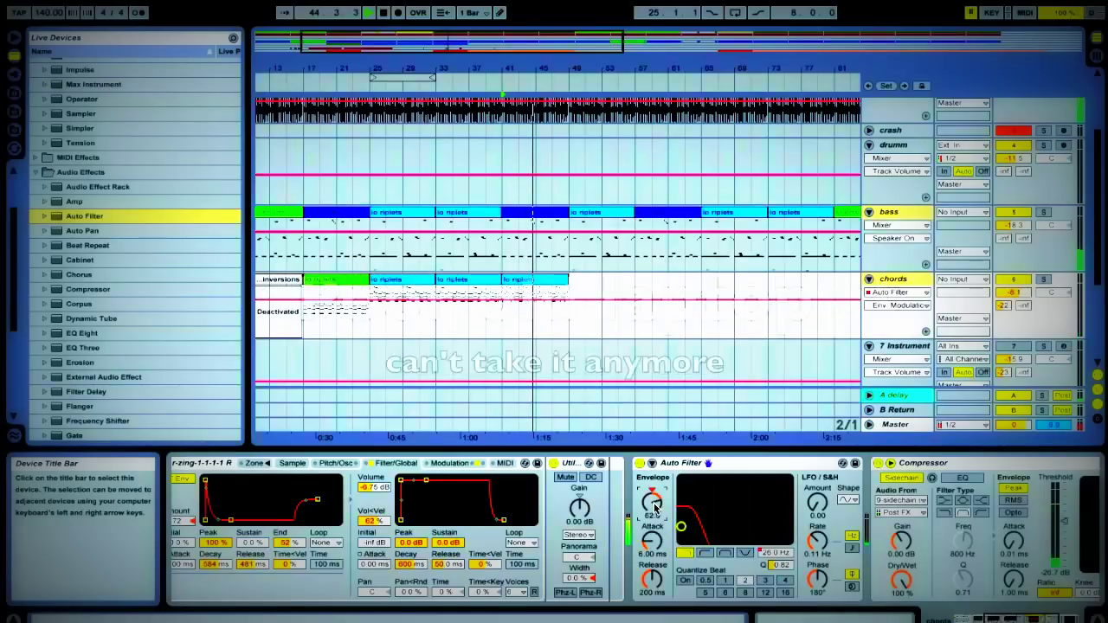